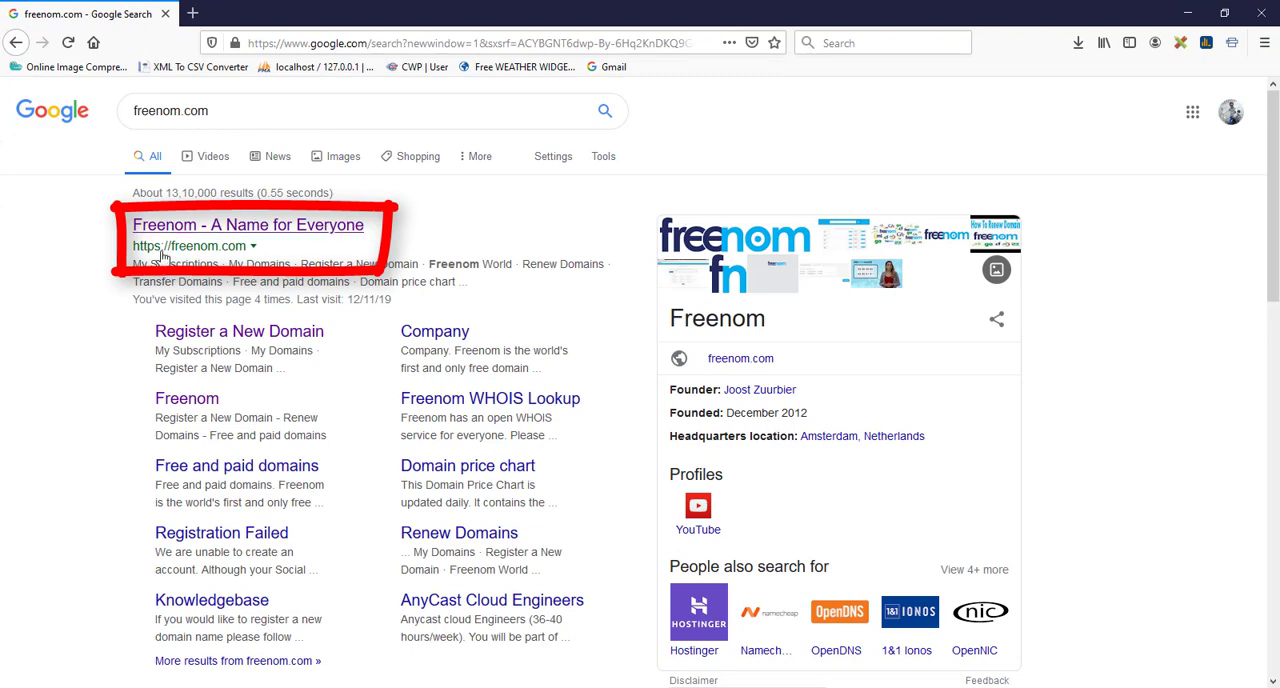
Step: Open the Freenom website from the search results and sign in with a Google account
{"action": "left_click", "coordinate": [224, 229]}
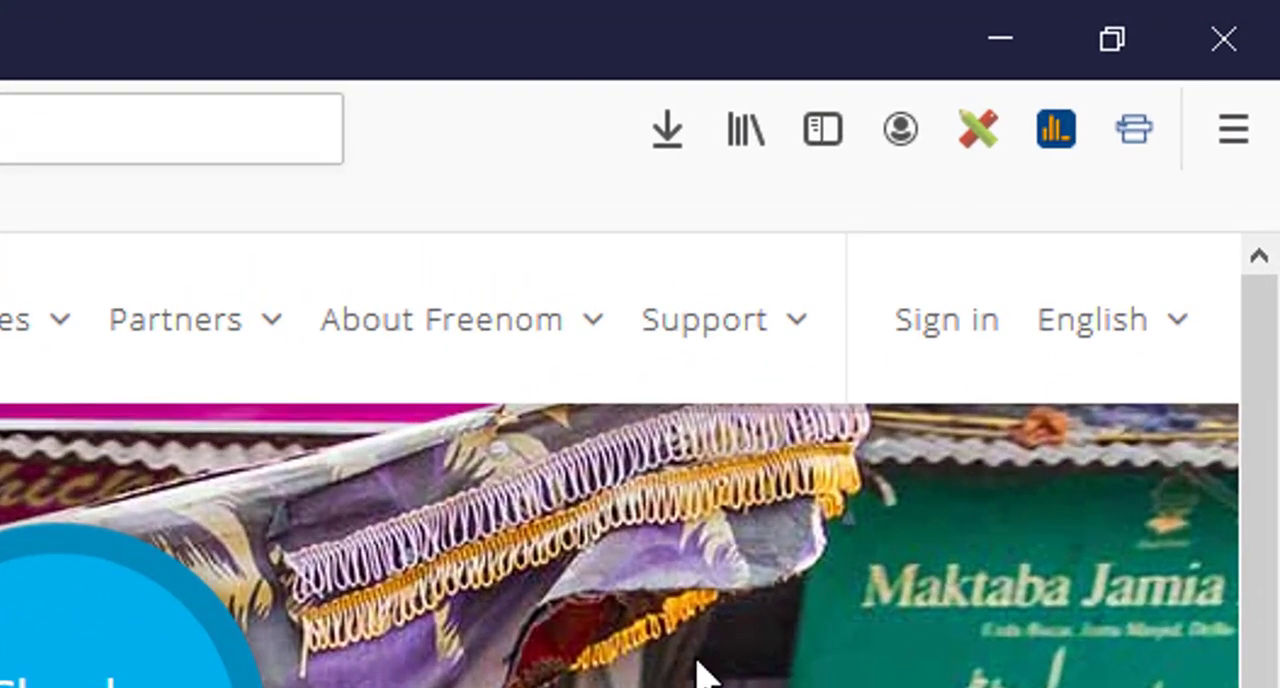
{"action": "left_click", "coordinate": [952, 330]}
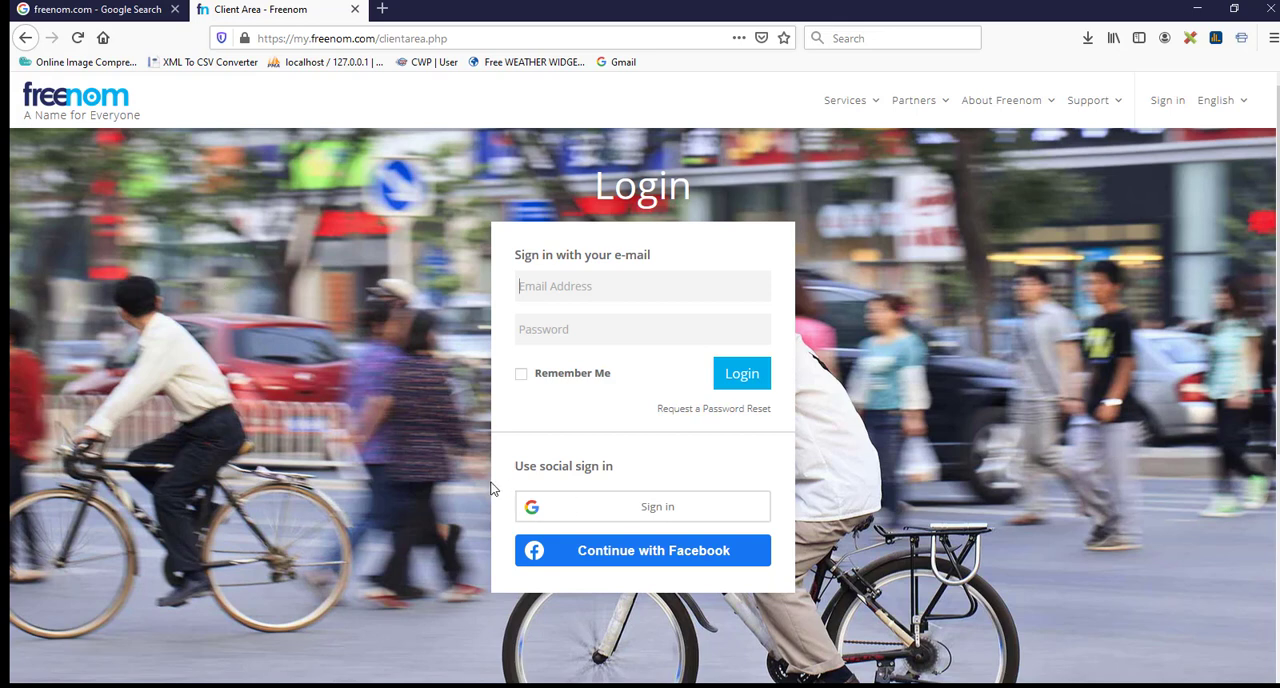
{"action": "left_click", "coordinate": [668, 512]}
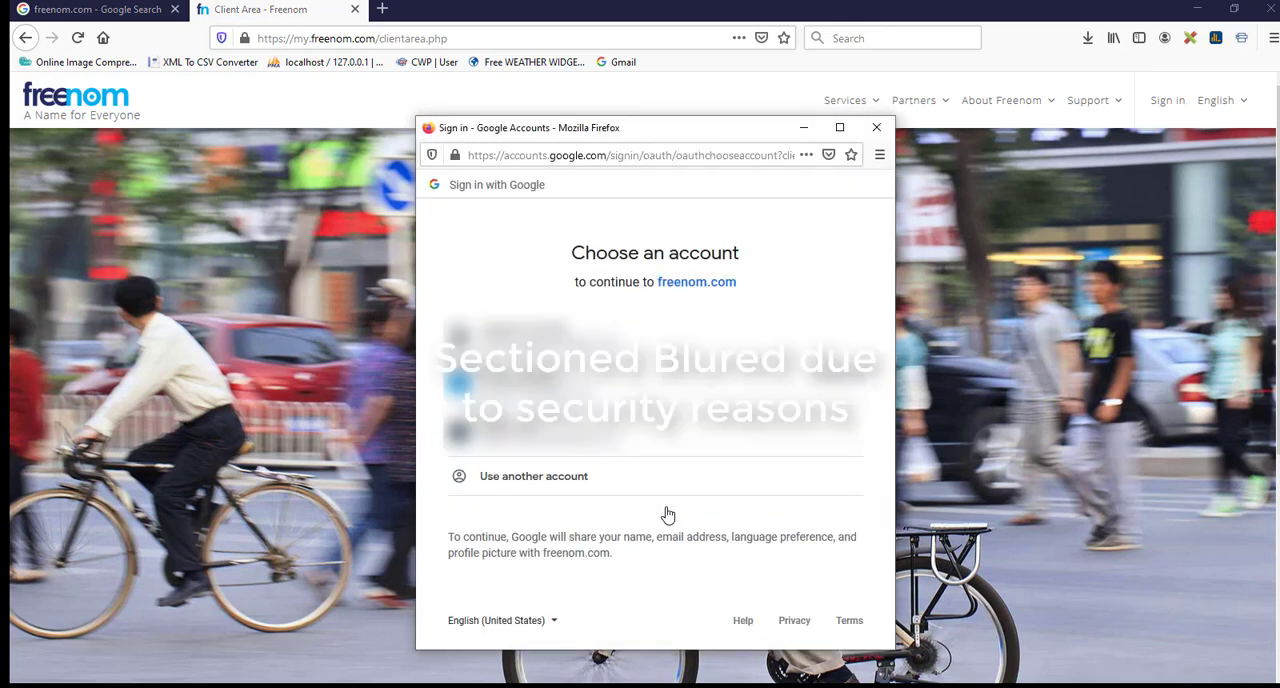
{"action": "left_click", "coordinate": [668, 455]}
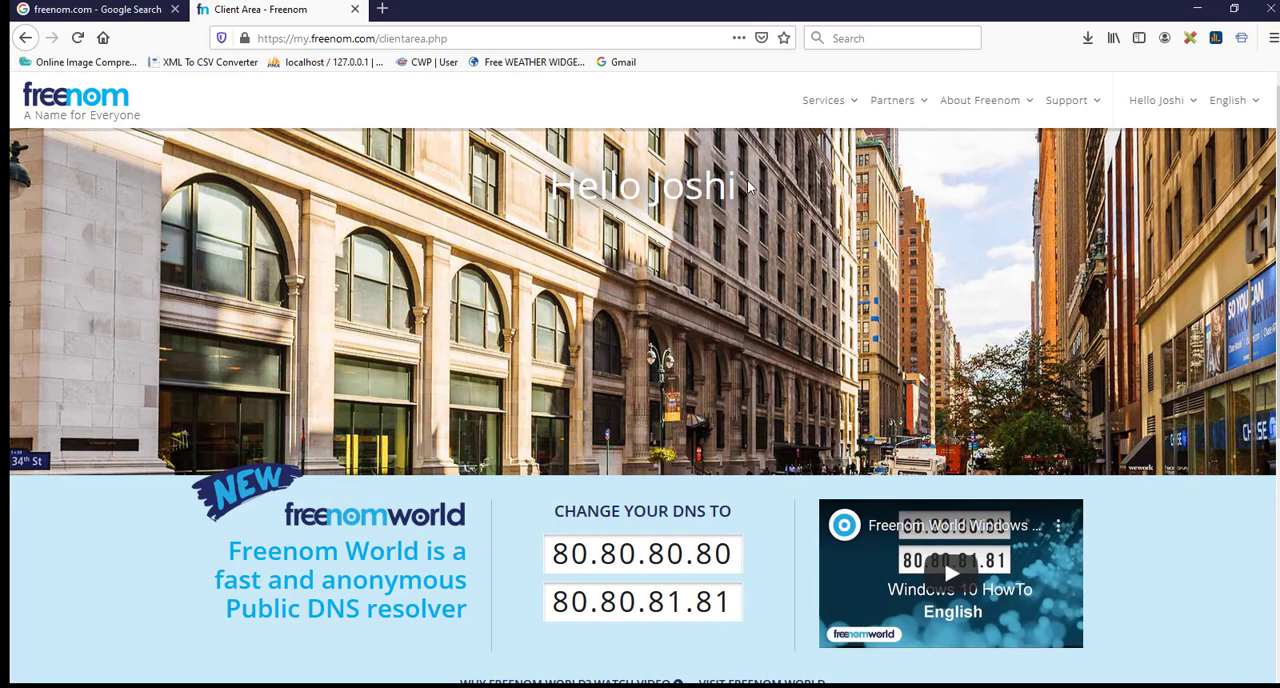
Step: Open the new domain registration page and check the availability of "wptest"
{"action": "left_click", "coordinate": [851, 105]}
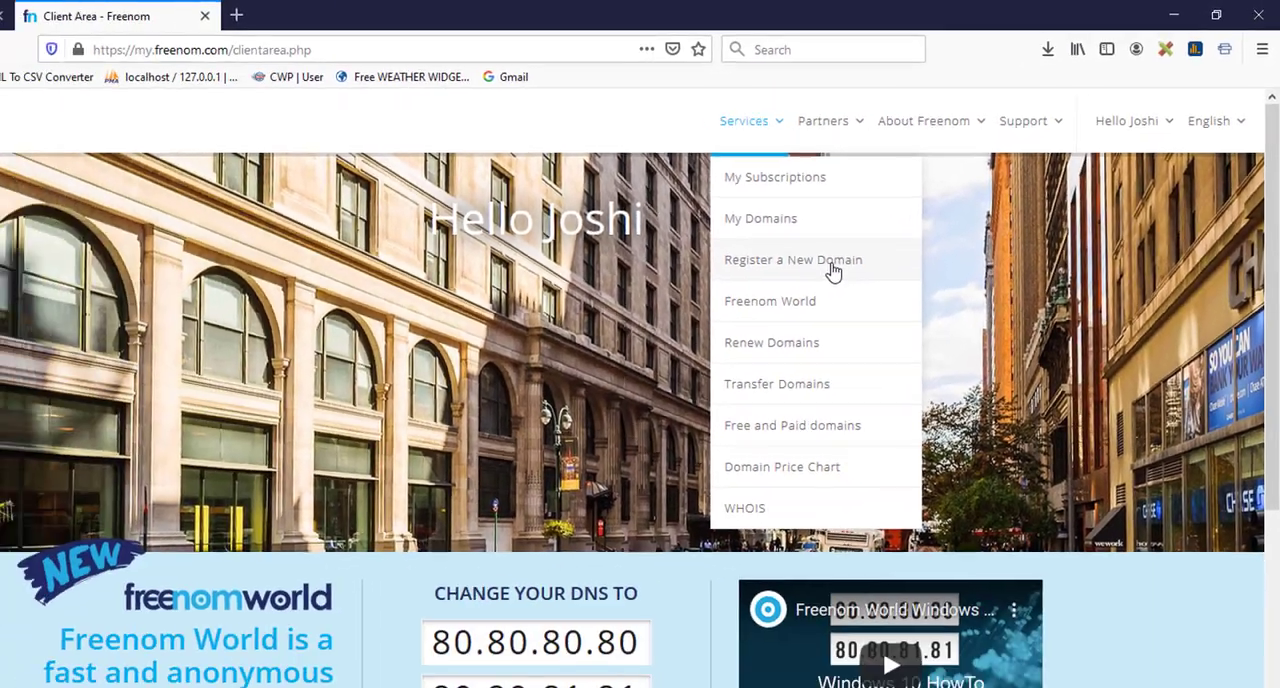
{"action": "left_click", "coordinate": [615, 332]}
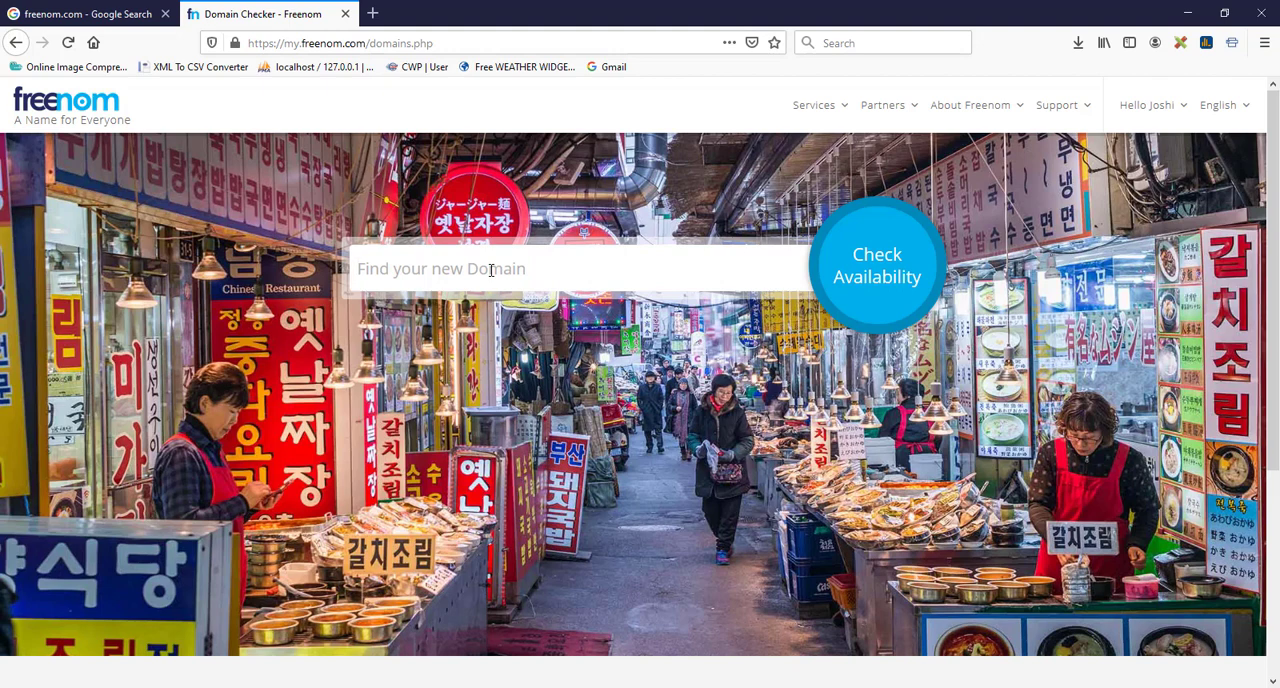
{"action": "type", "text": "wptest"}
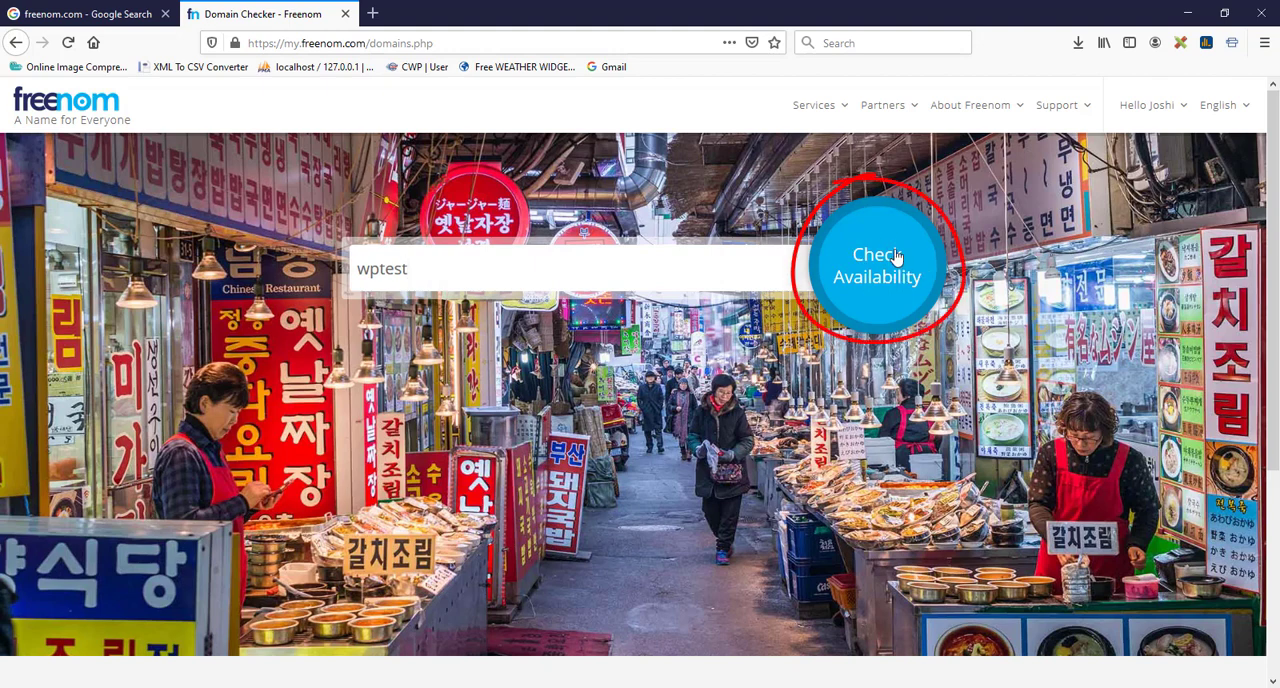
{"action": "key", "text": "Return"}
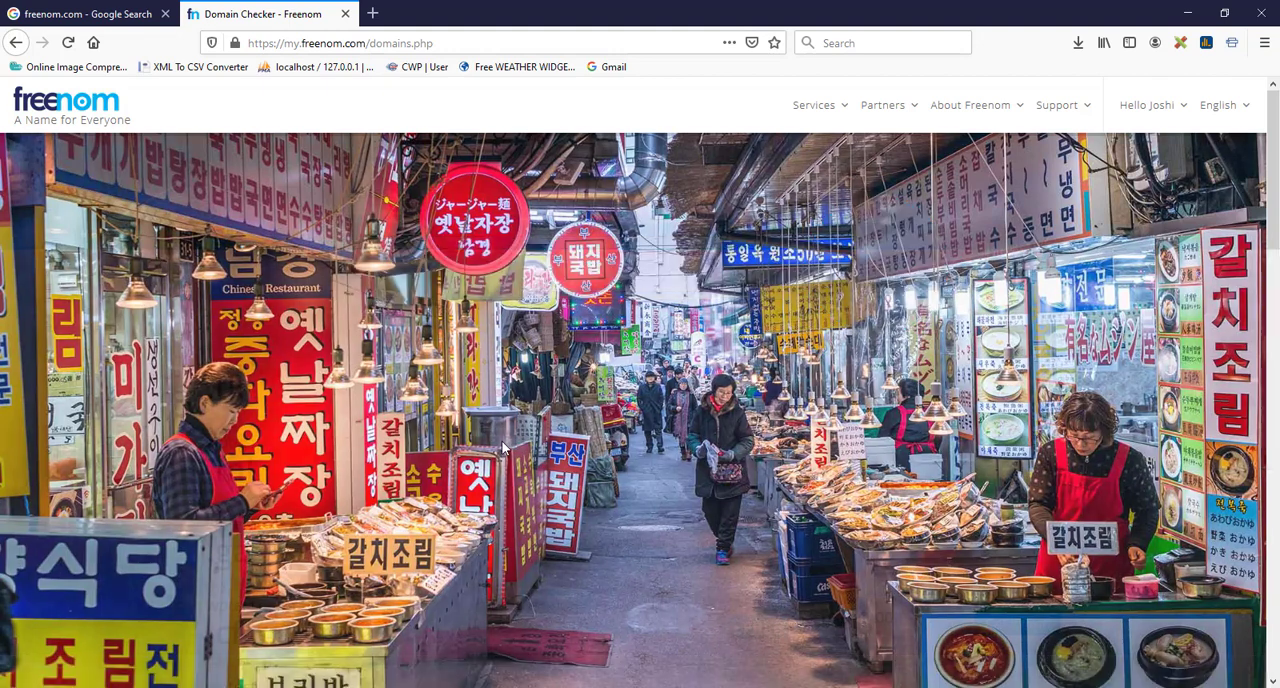
Step: Order the free wptest.cf domain for 3 months, agreeing to the terms and conditions at checkout
{"action": "scroll", "coordinate": [483, 446], "scroll_direction": "down", "scroll_amount": 1}
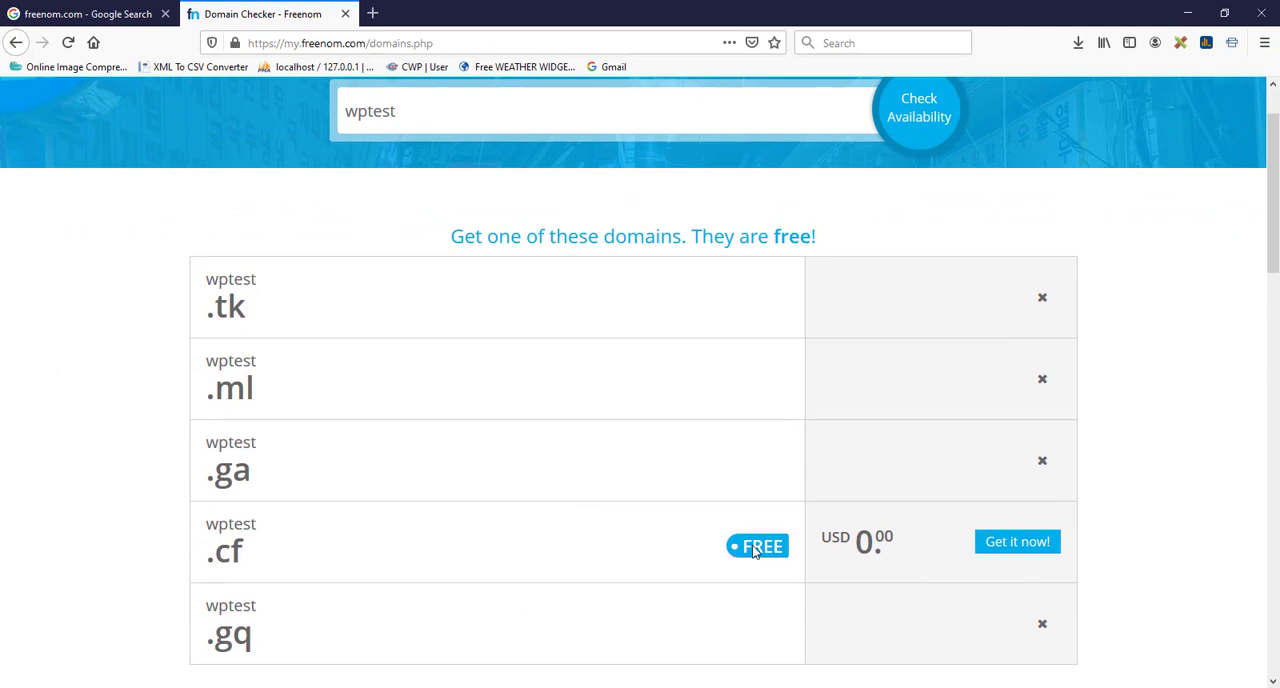
{"action": "left_click", "coordinate": [1028, 544]}
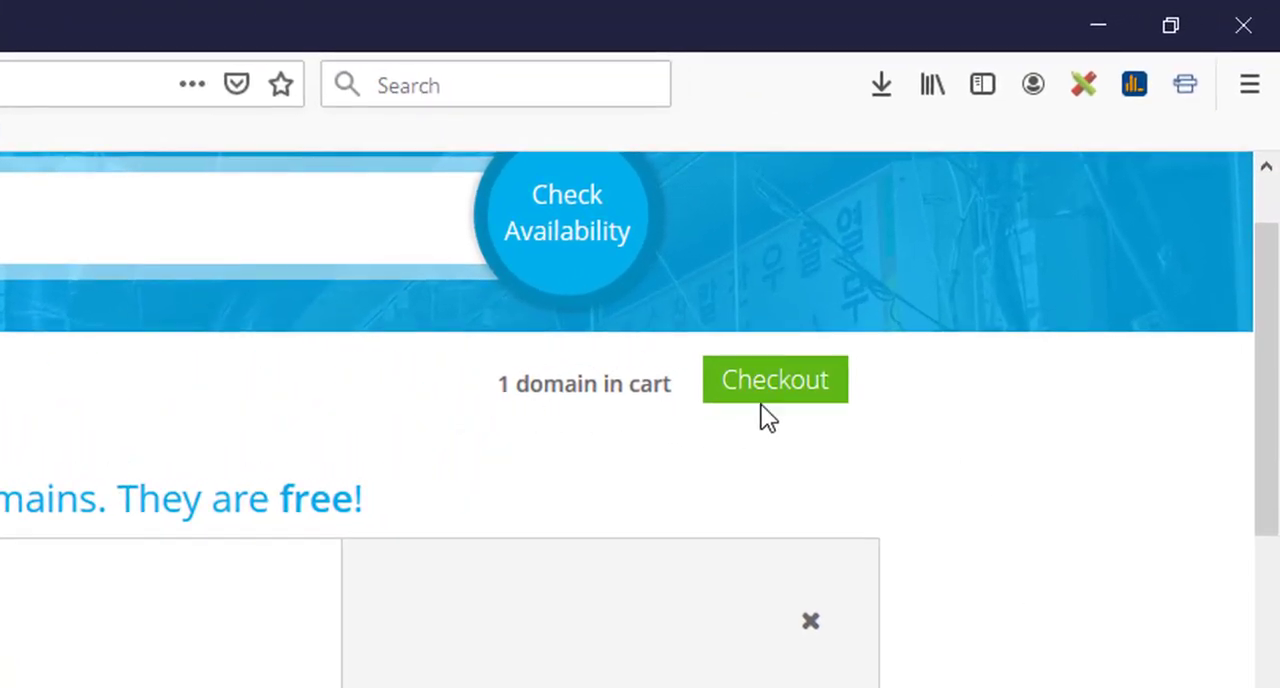
{"action": "left_click", "coordinate": [814, 382]}
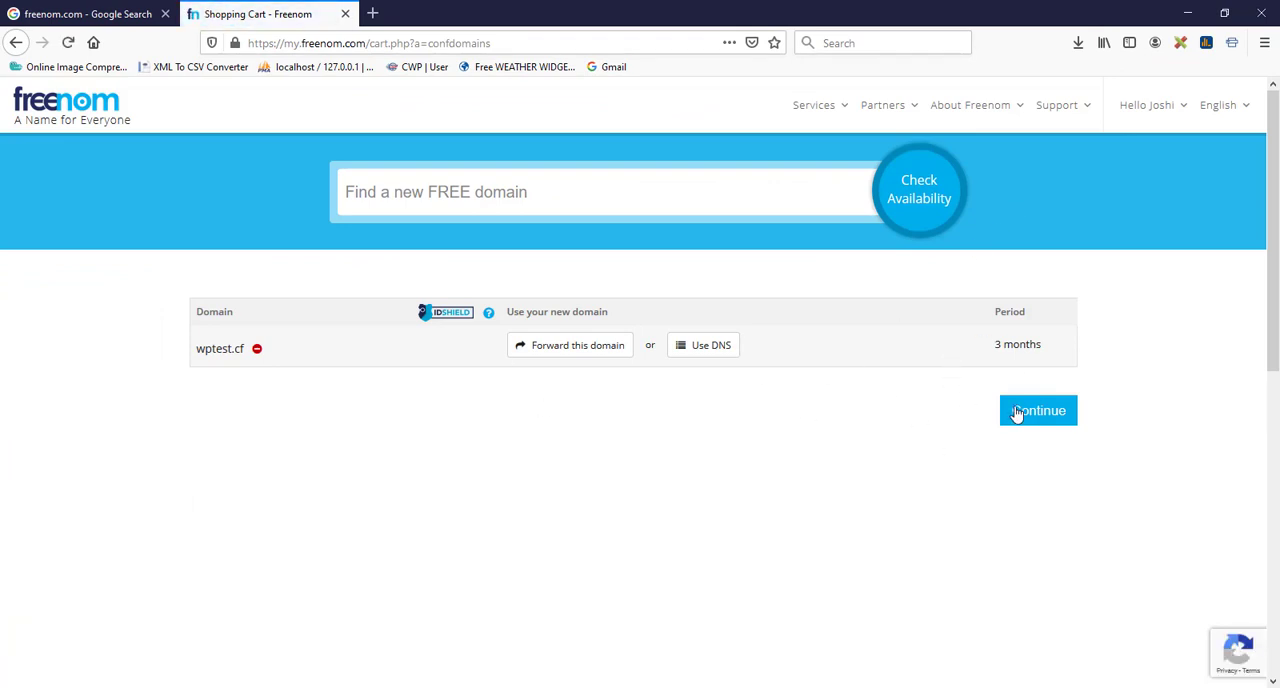
{"action": "left_click", "coordinate": [1053, 417]}
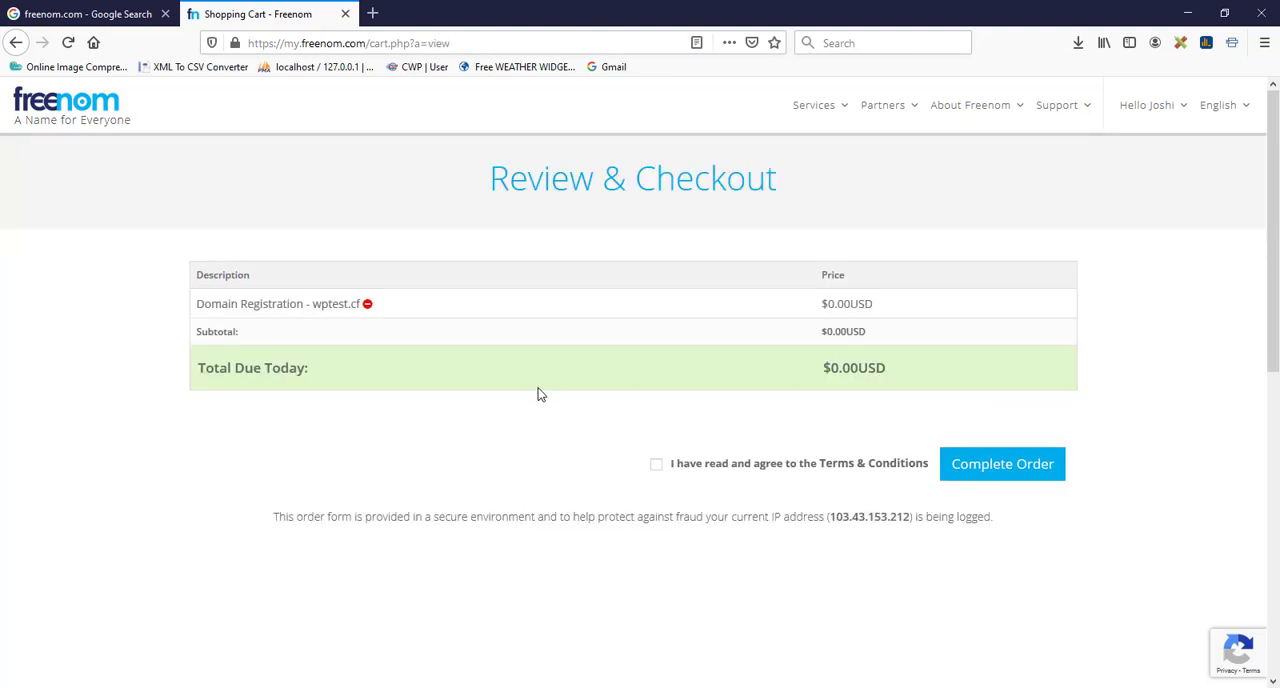
{"action": "left_click", "coordinate": [657, 468]}
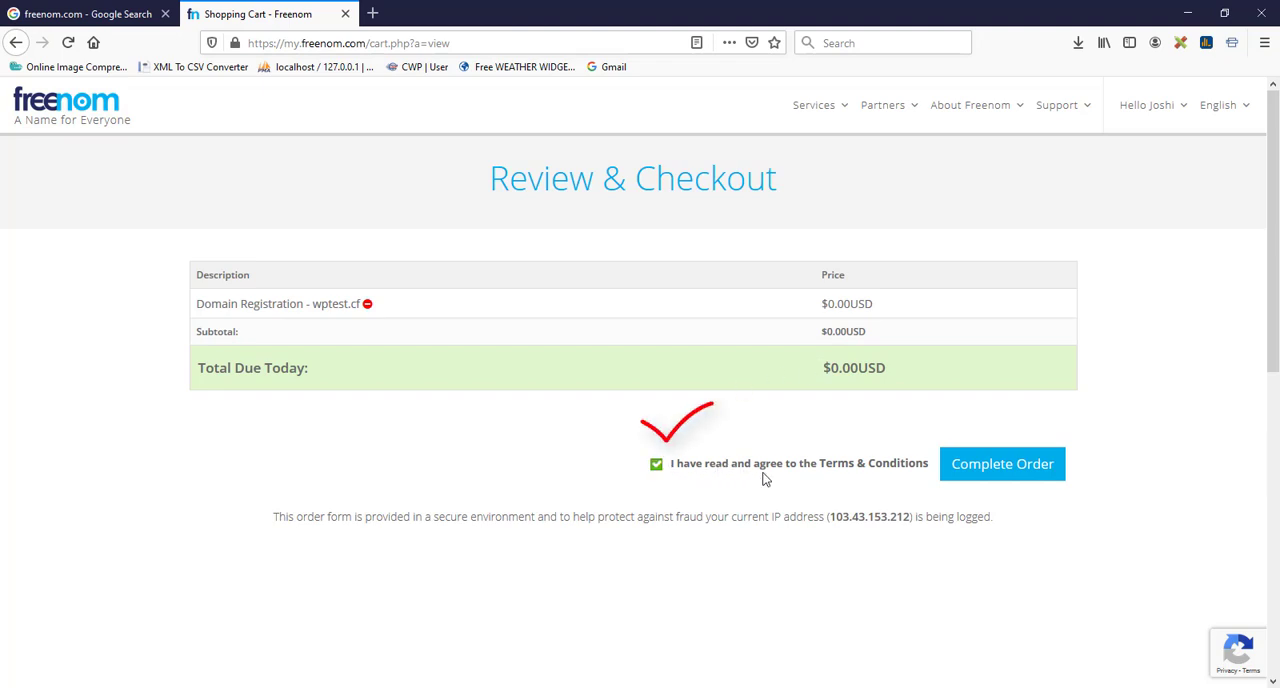
{"action": "left_click", "coordinate": [1022, 466]}
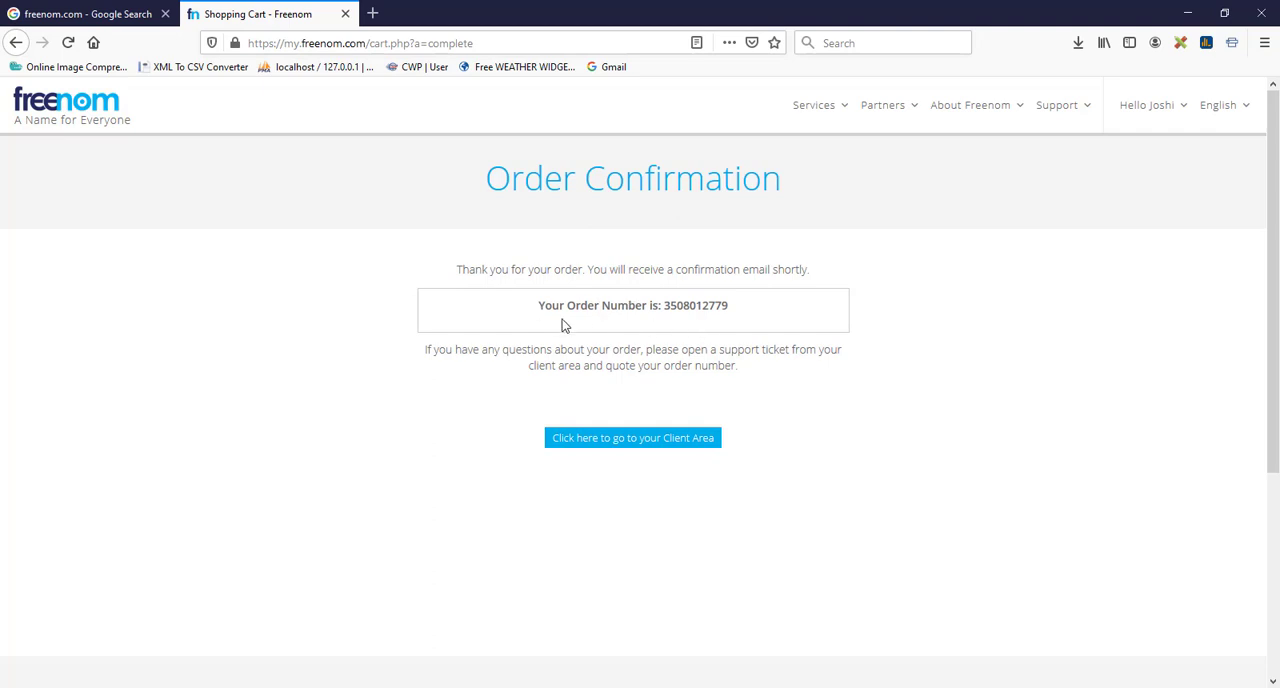
Step: Open the list of domains registered under the Freenom account
{"action": "left_click", "coordinate": [834, 107]}
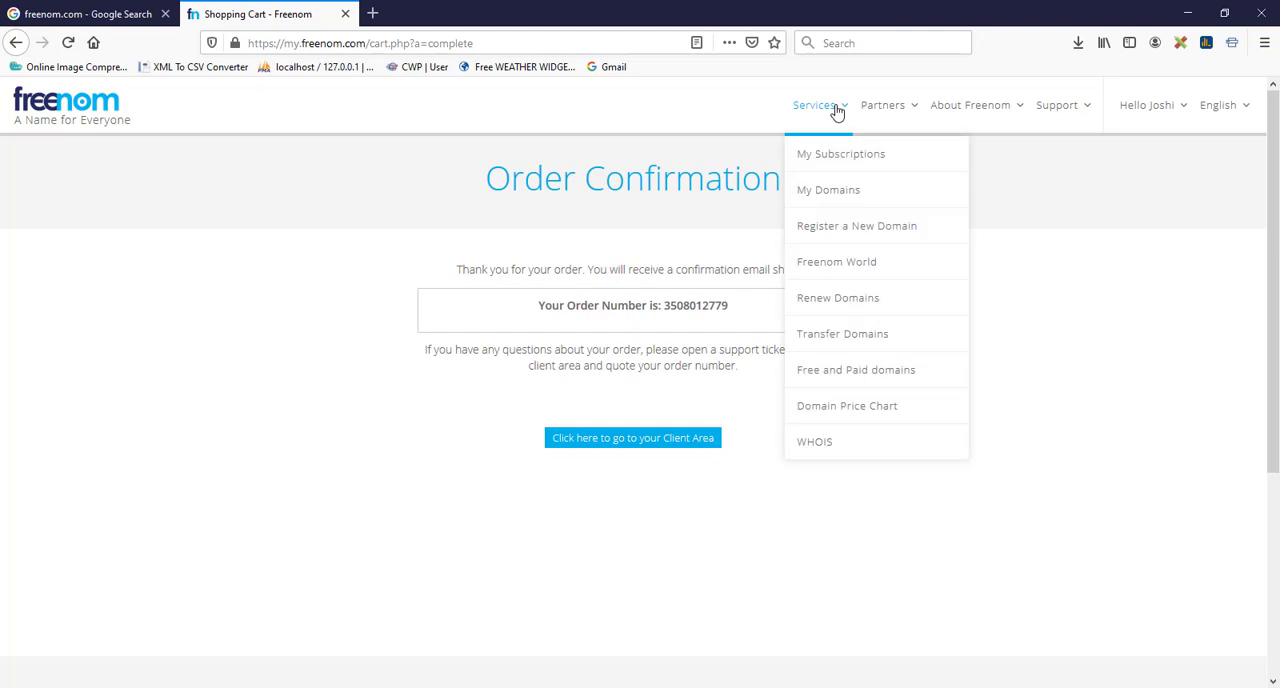
{"action": "left_click", "coordinate": [862, 195]}
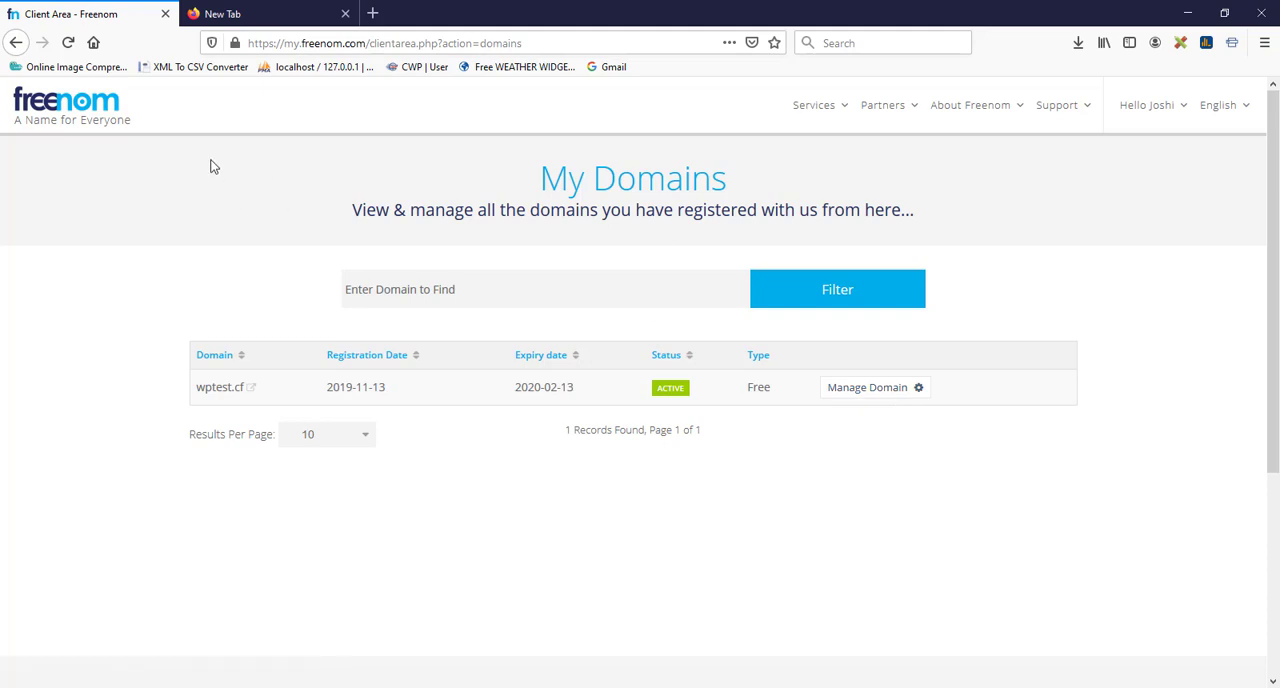
Step: Search Google for "awardspace" in the other browser tab and open the AwardSpace website
{"action": "left_click", "coordinate": [276, 17]}
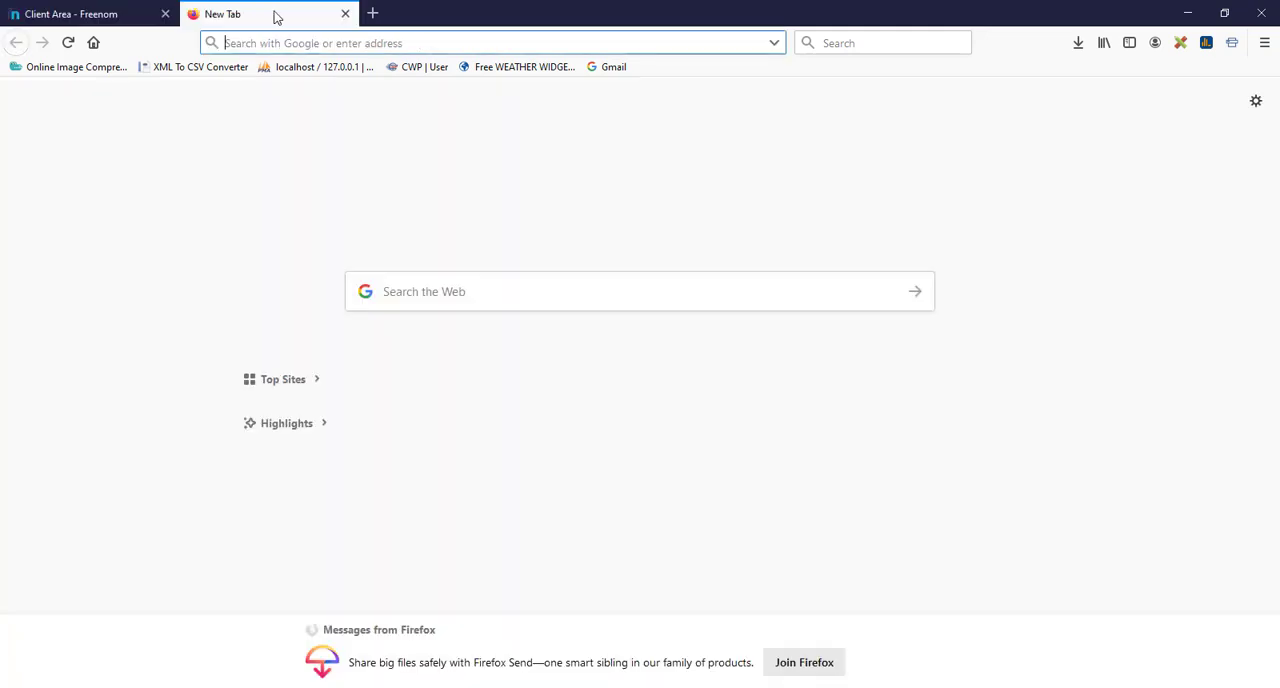
{"action": "type", "text": "google.com/"}
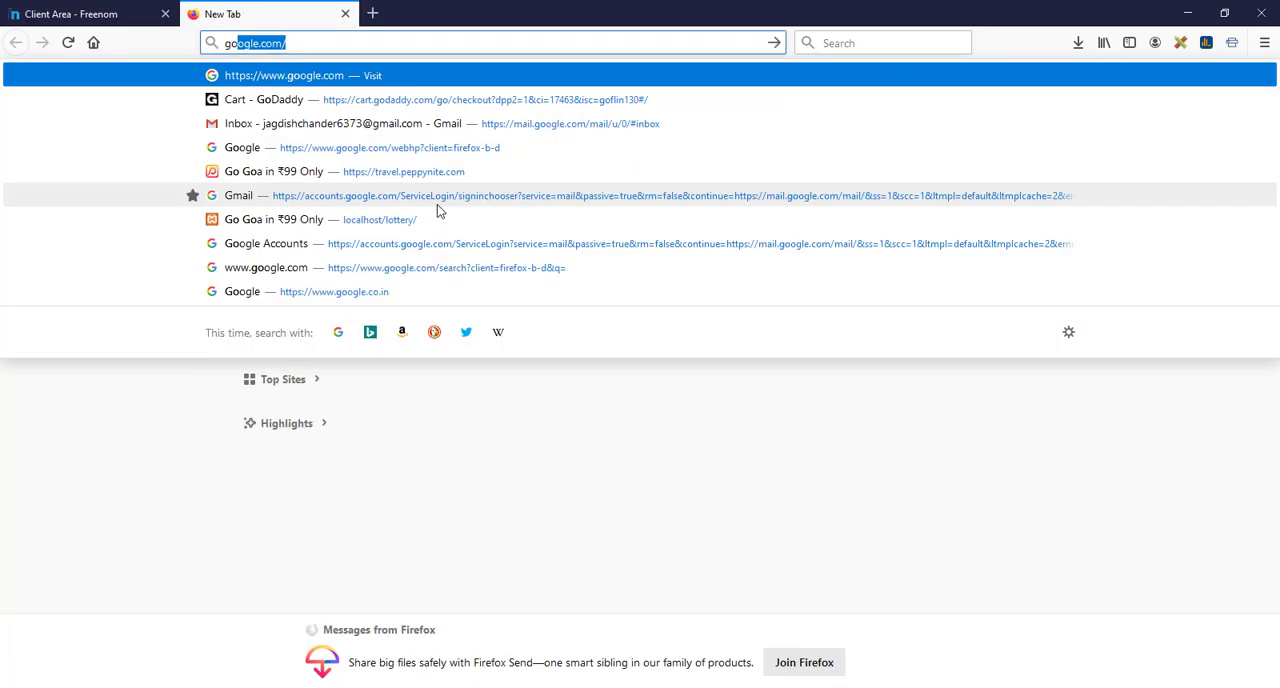
{"action": "key", "text": "Return"}
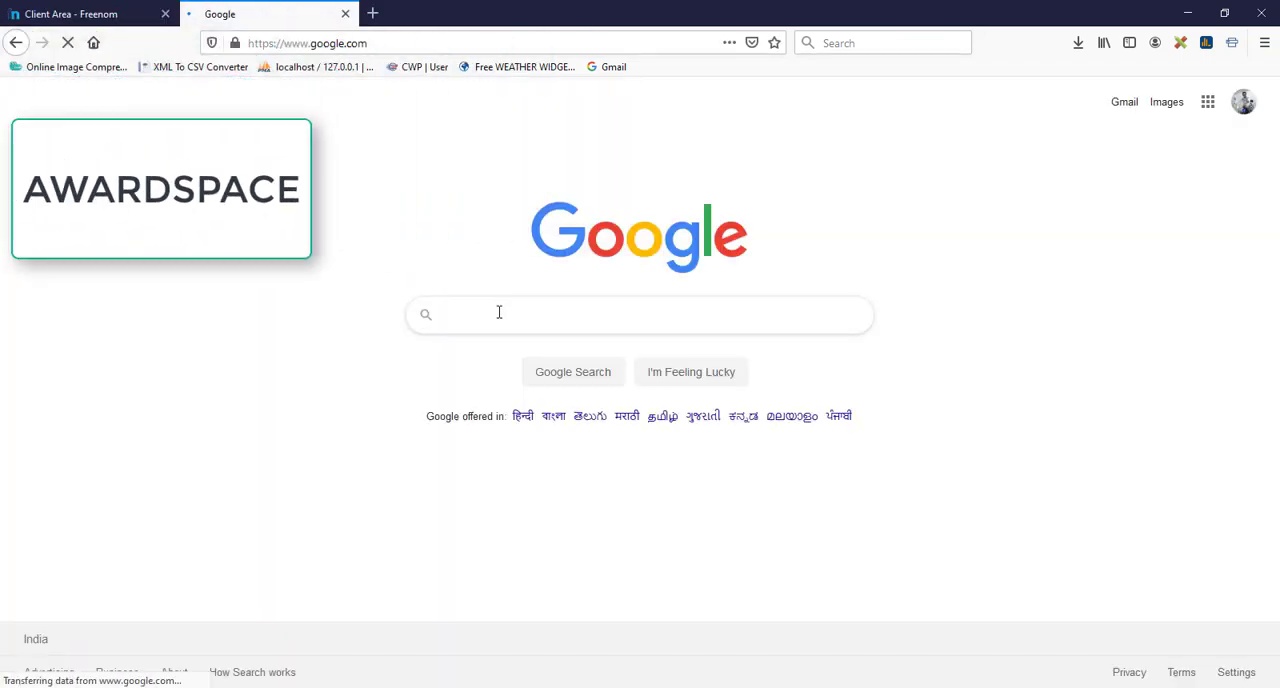
{"action": "type", "text": "award"}
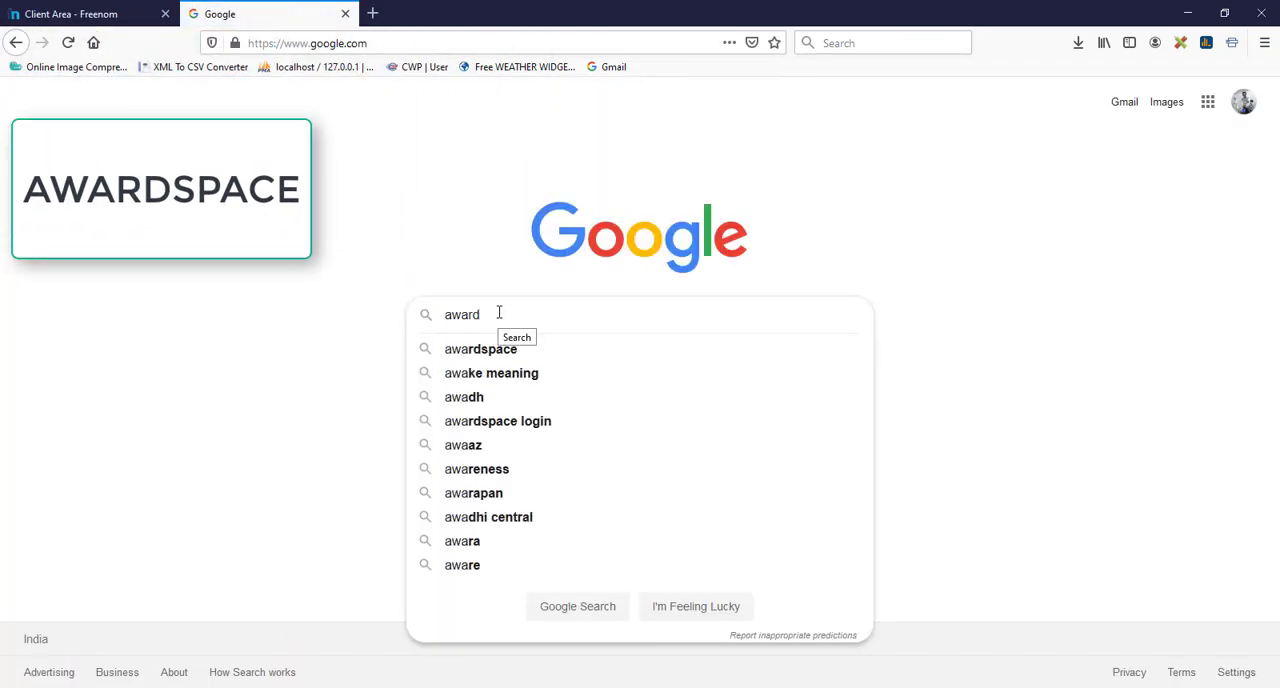
{"action": "type", "text": "space"}
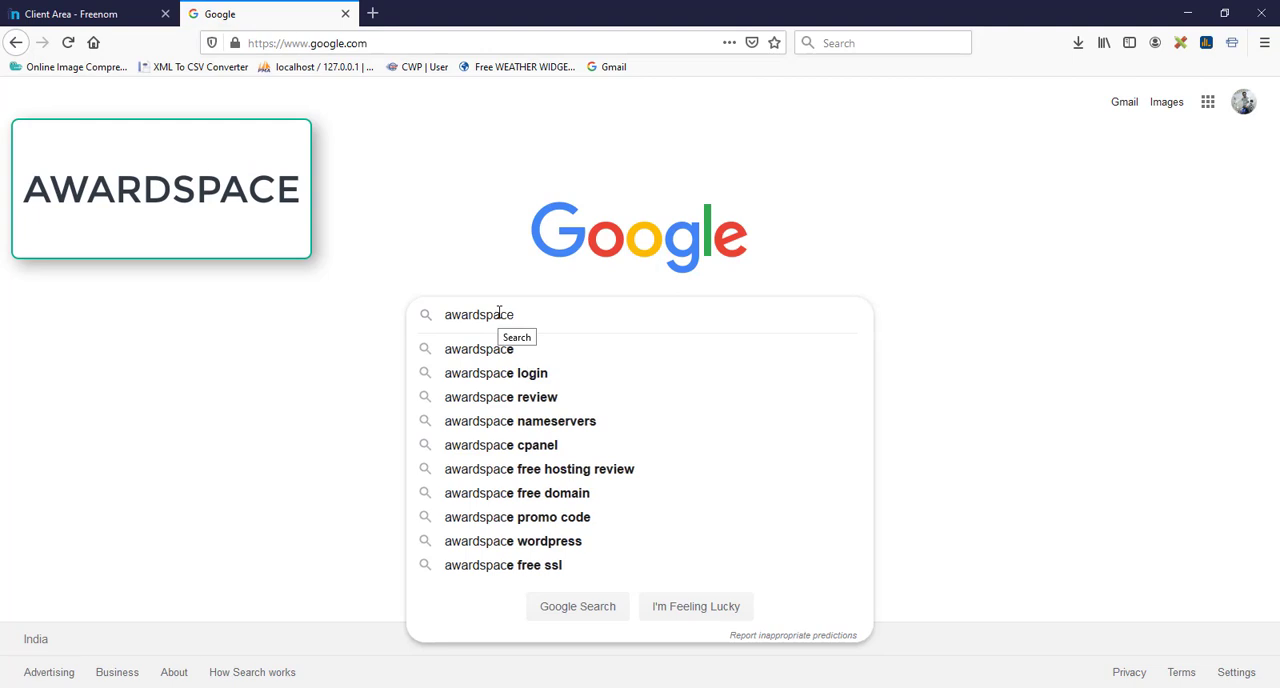
{"action": "key", "text": "Return"}
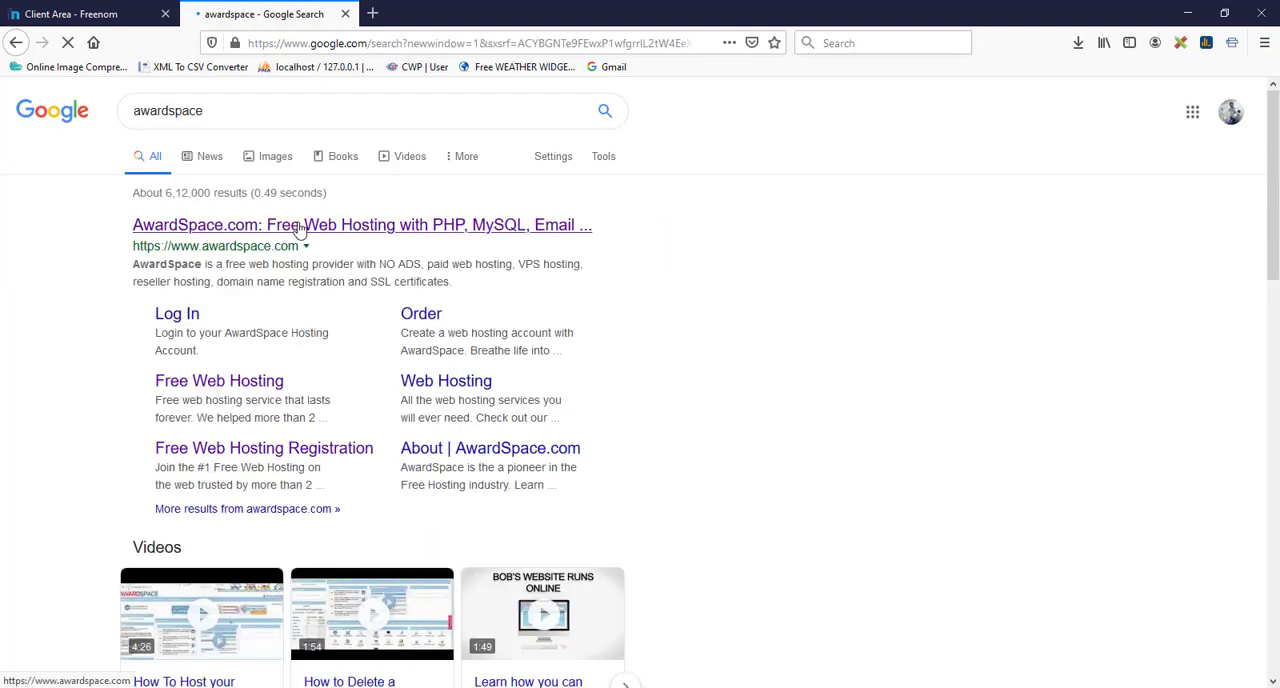
{"action": "left_click", "coordinate": [340, 230]}
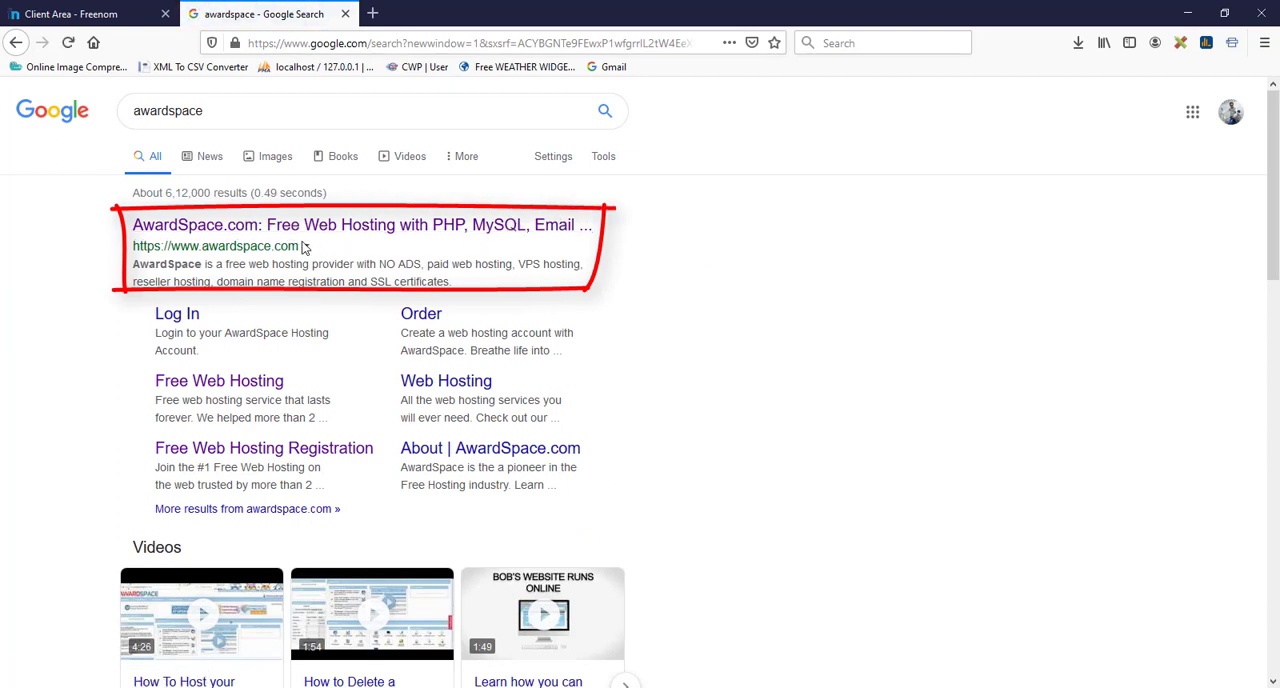
{"action": "left_click", "coordinate": [310, 229]}
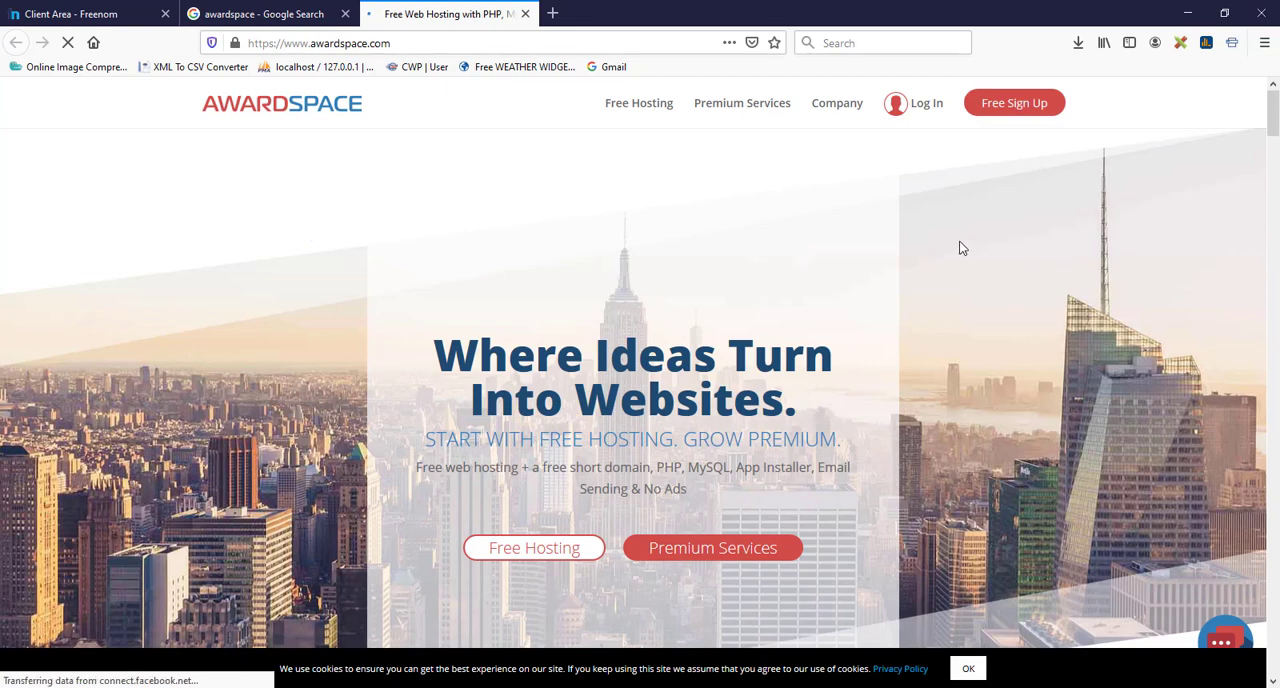
Step: Sign up for a free AwardSpace hosting account using a Google account
{"action": "scroll", "coordinate": [944, 250], "scroll_direction": "down", "scroll_amount": 2}
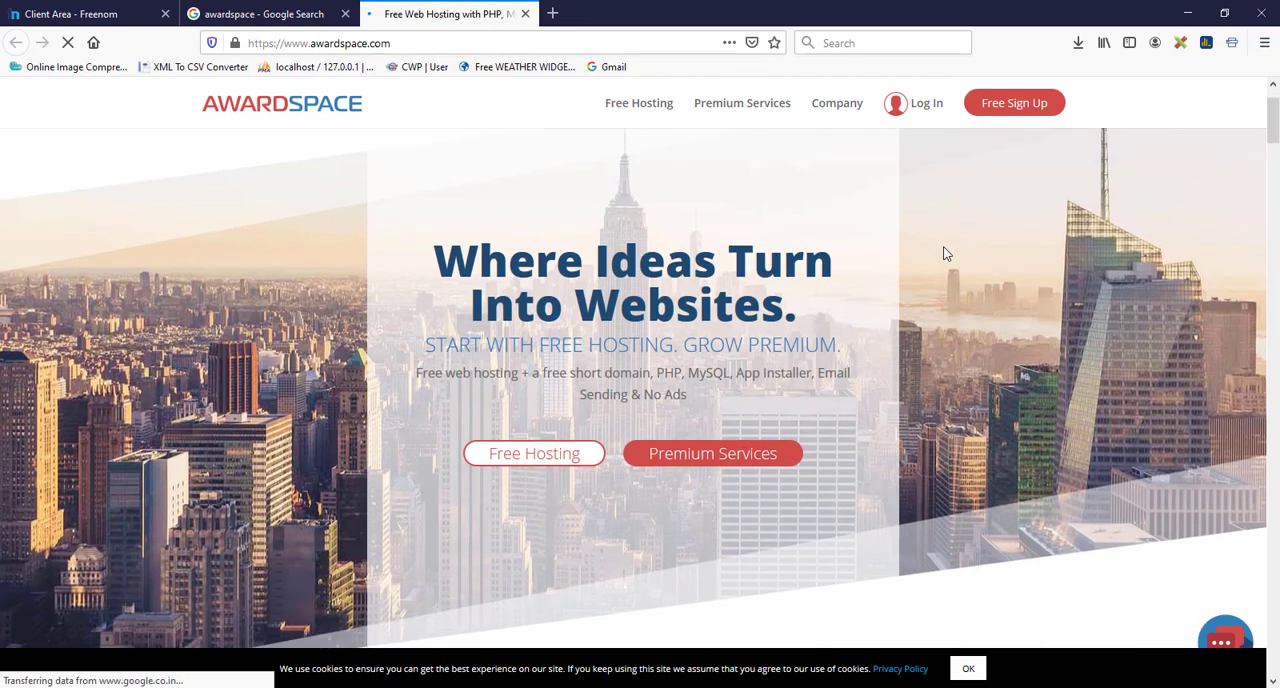
{"action": "scroll", "coordinate": [944, 248], "scroll_direction": "down", "scroll_amount": 1}
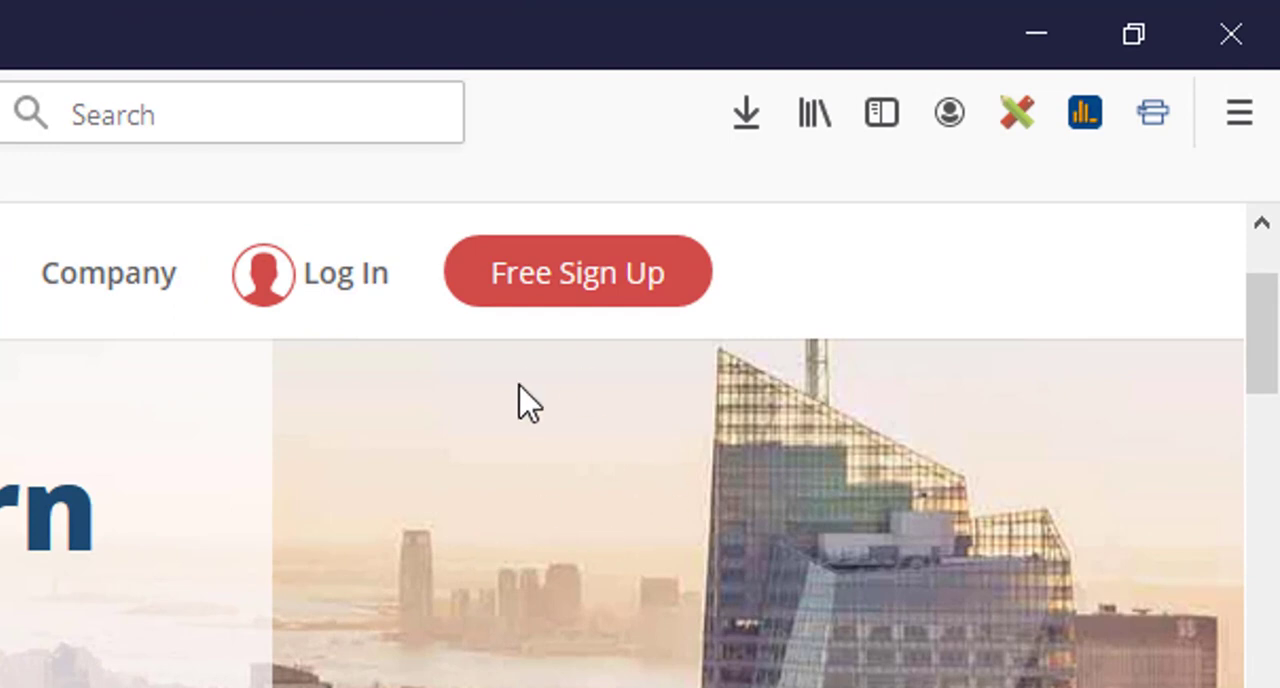
{"action": "left_click", "coordinate": [607, 290]}
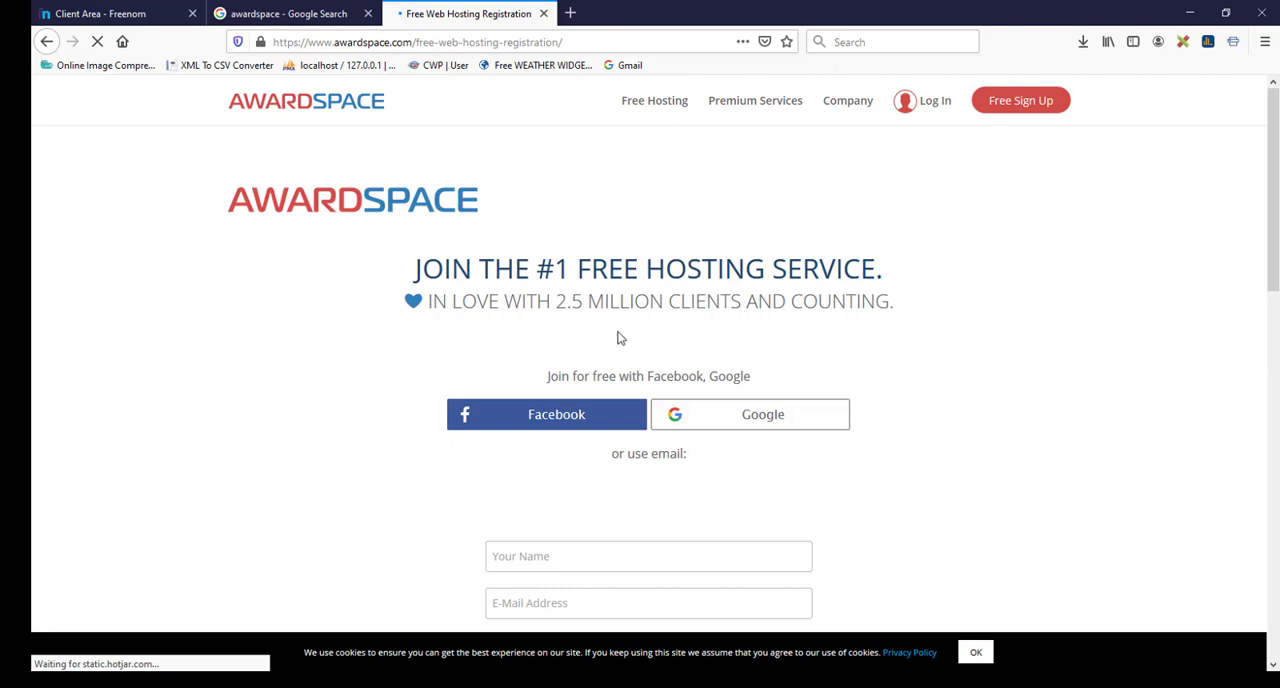
{"action": "scroll", "coordinate": [617, 338], "scroll_direction": "down", "scroll_amount": 5}
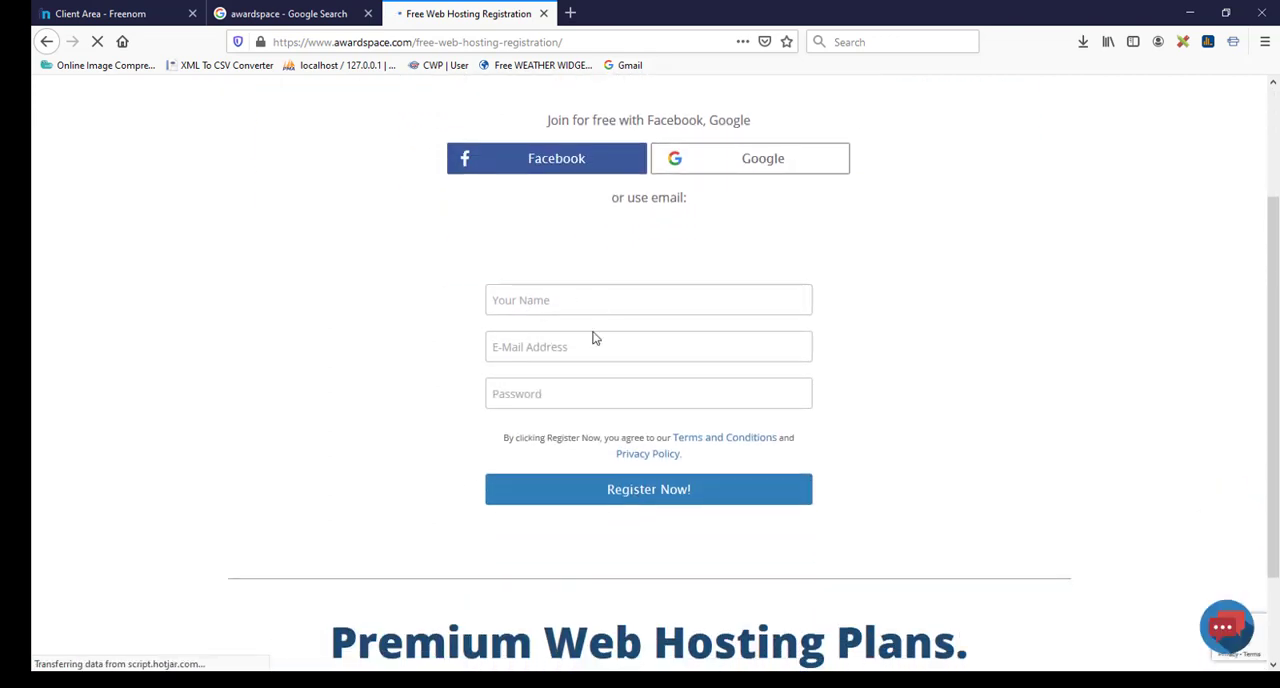
{"action": "scroll", "coordinate": [594, 340], "scroll_direction": "up", "scroll_amount": 2}
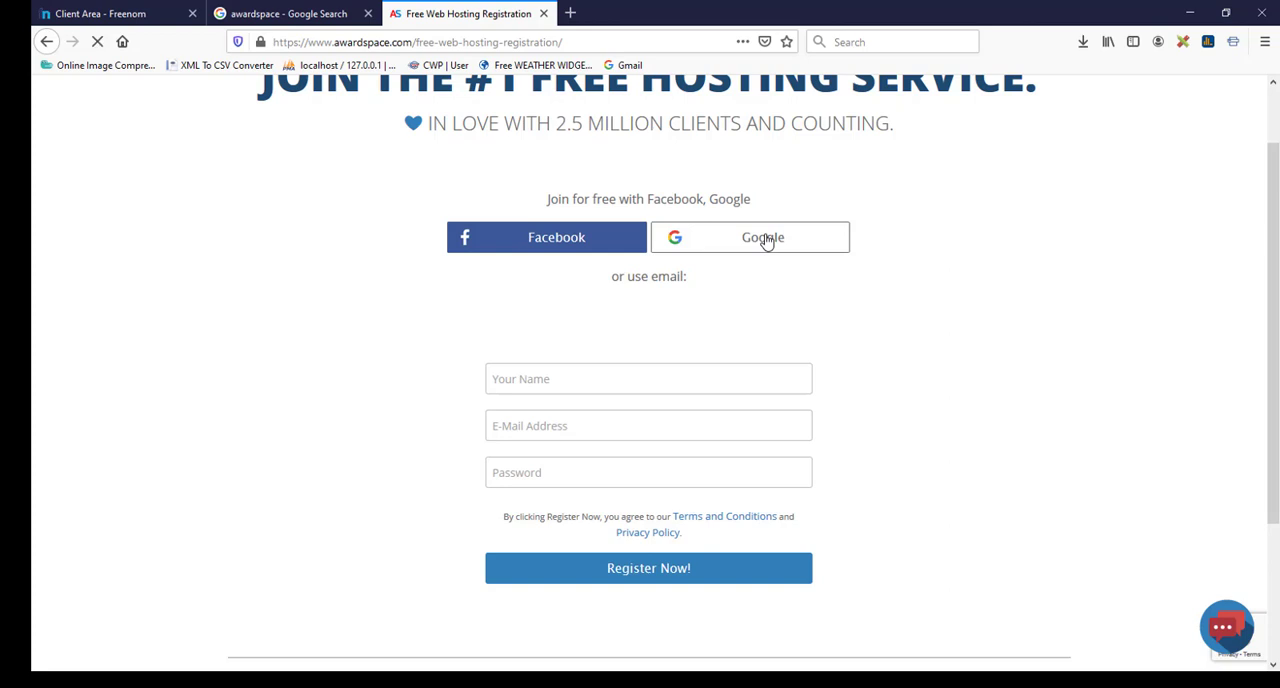
{"action": "left_click", "coordinate": [765, 238]}
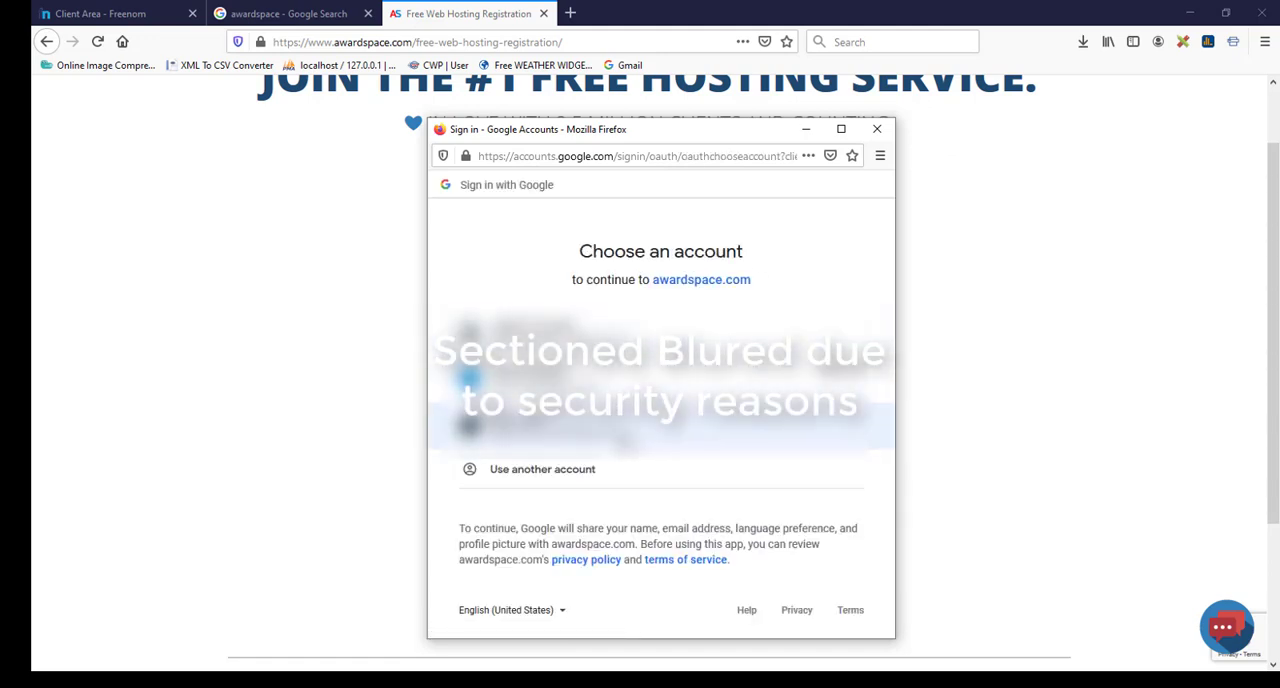
{"action": "left_click", "coordinate": [628, 428]}
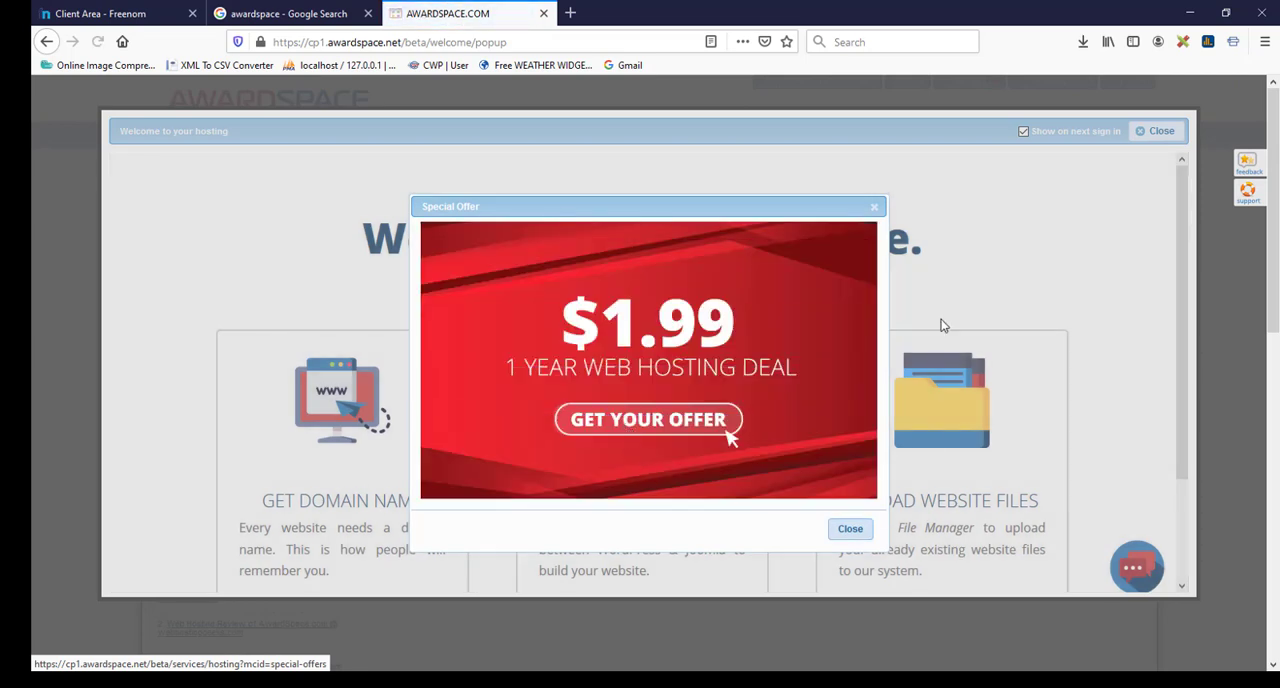
Step: Dismiss the special offer and the welcome window to reach the hosting tools on the AwardSpace dashboard
{"action": "left_click", "coordinate": [874, 208]}
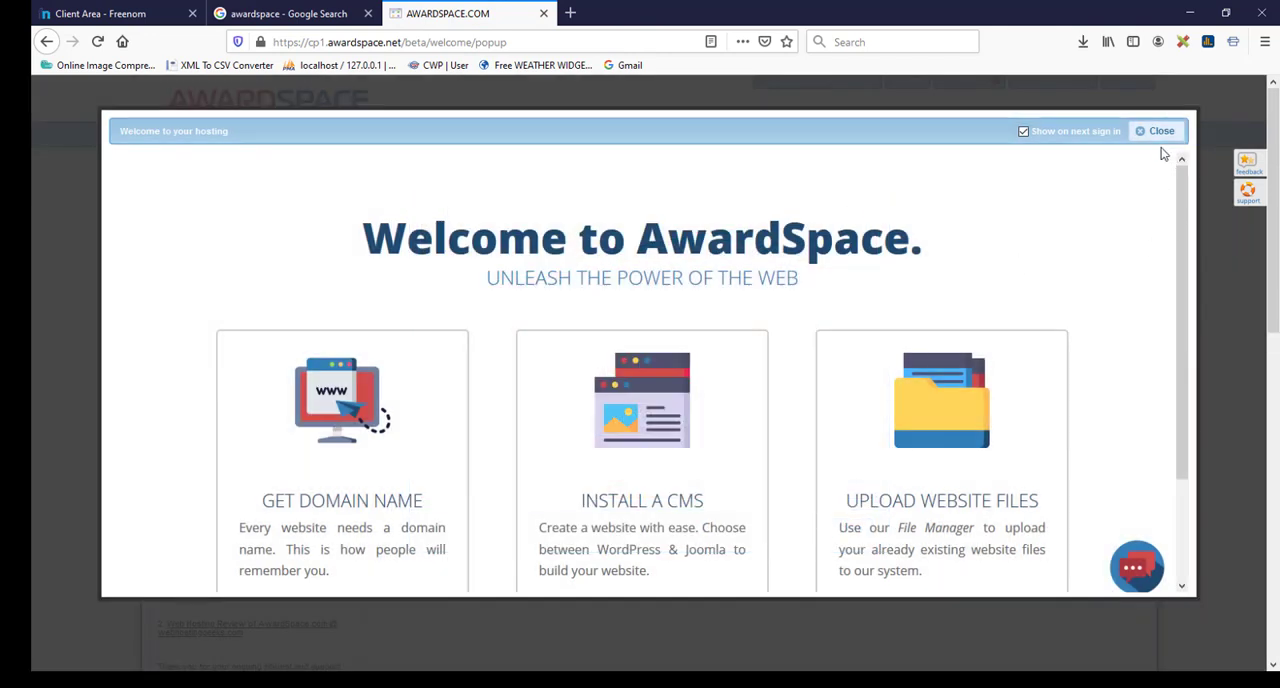
{"action": "left_click", "coordinate": [1160, 133]}
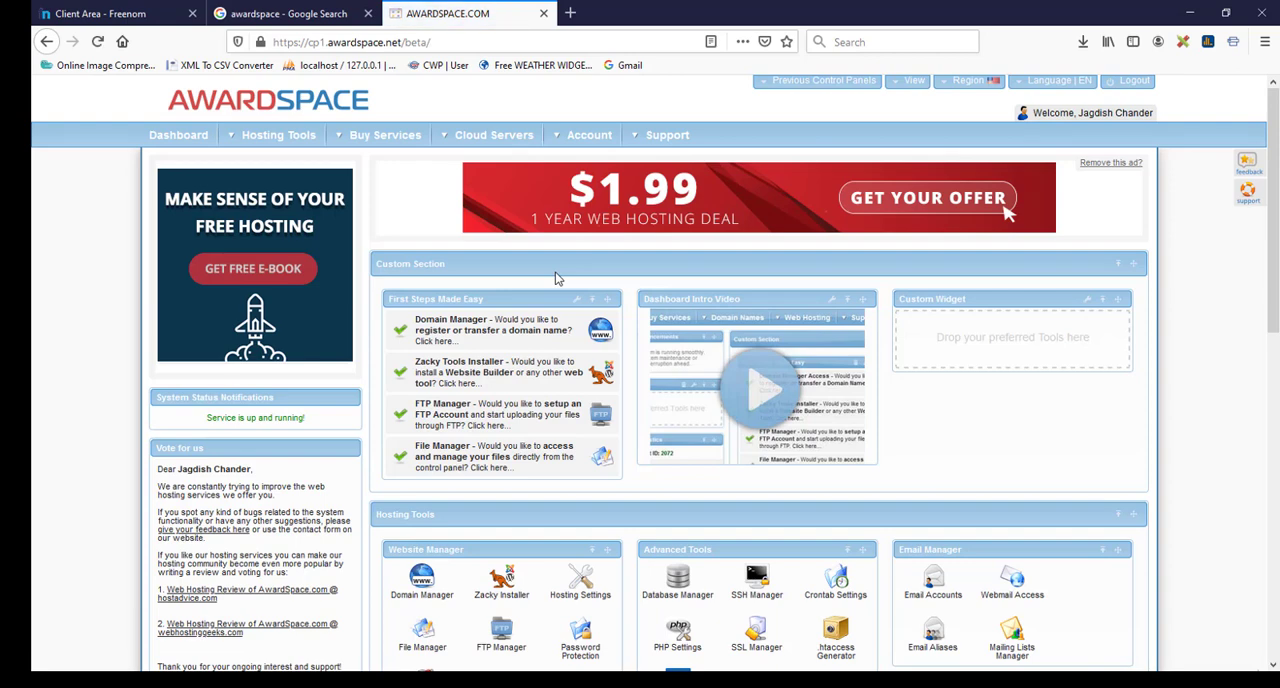
{"action": "scroll", "coordinate": [556, 276], "scroll_direction": "down", "scroll_amount": 3}
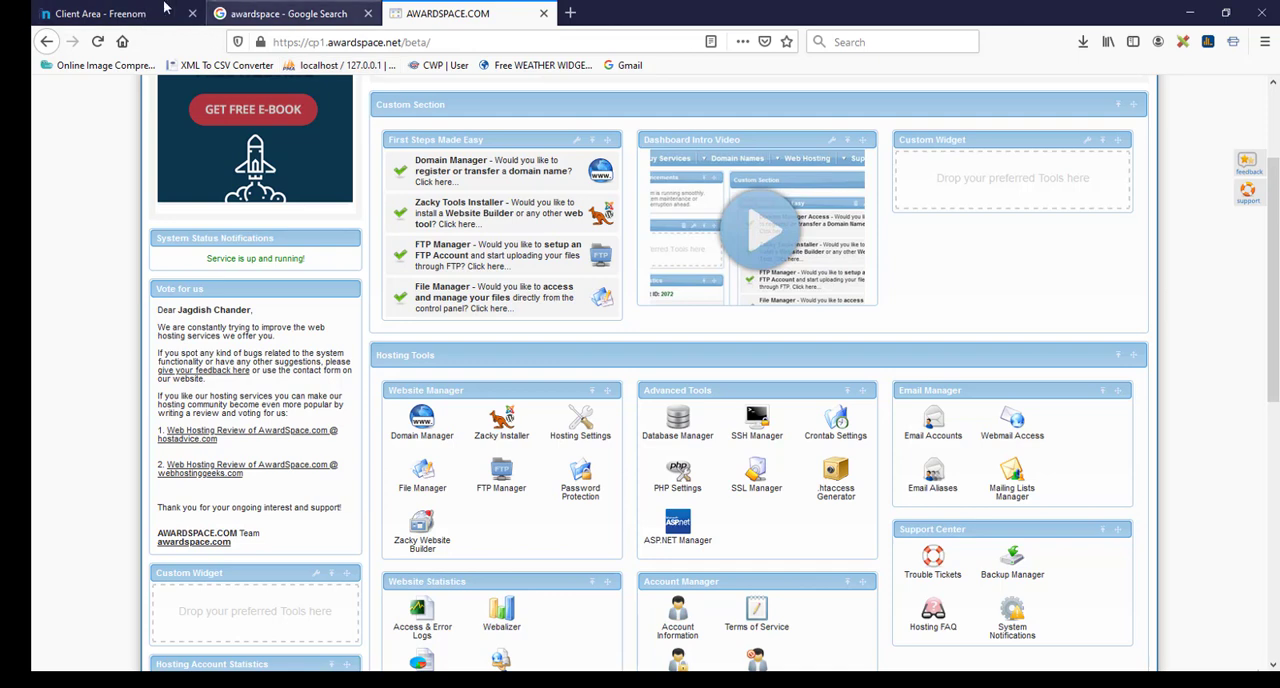
Step: Return to Freenom, open the management page of wptest.cf and choose custom nameservers for the domain
{"action": "left_click", "coordinate": [116, 13]}
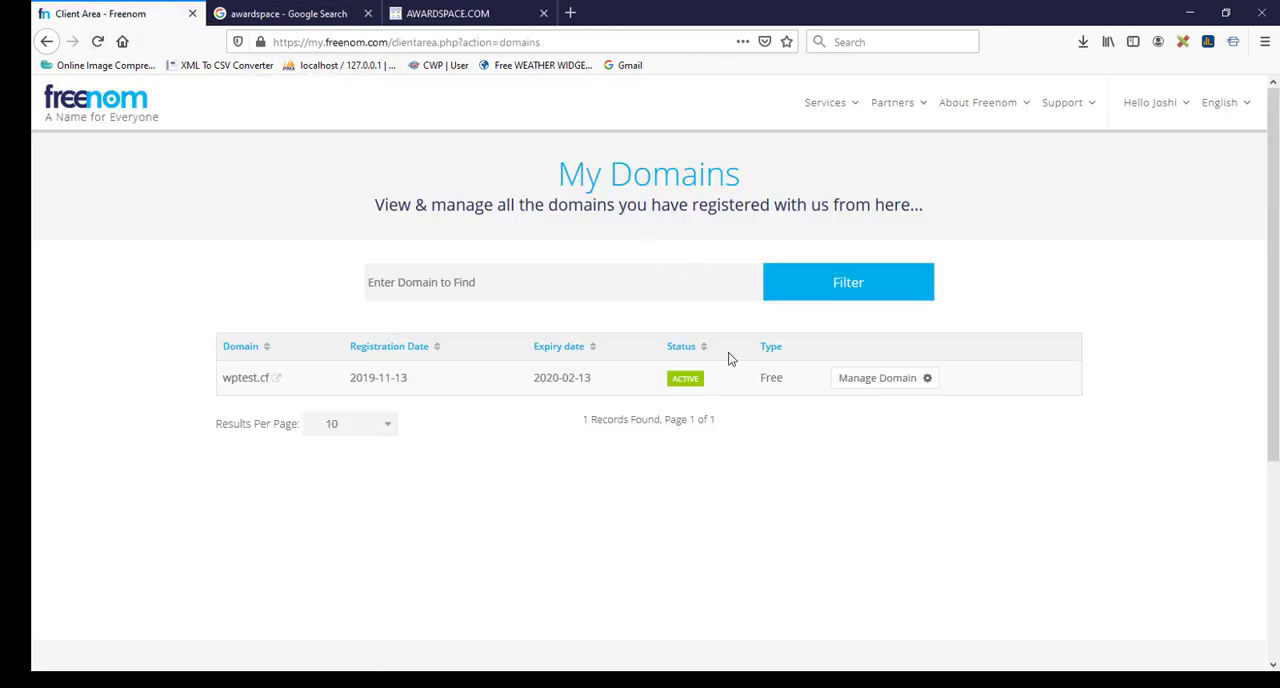
{"action": "left_click", "coordinate": [917, 382]}
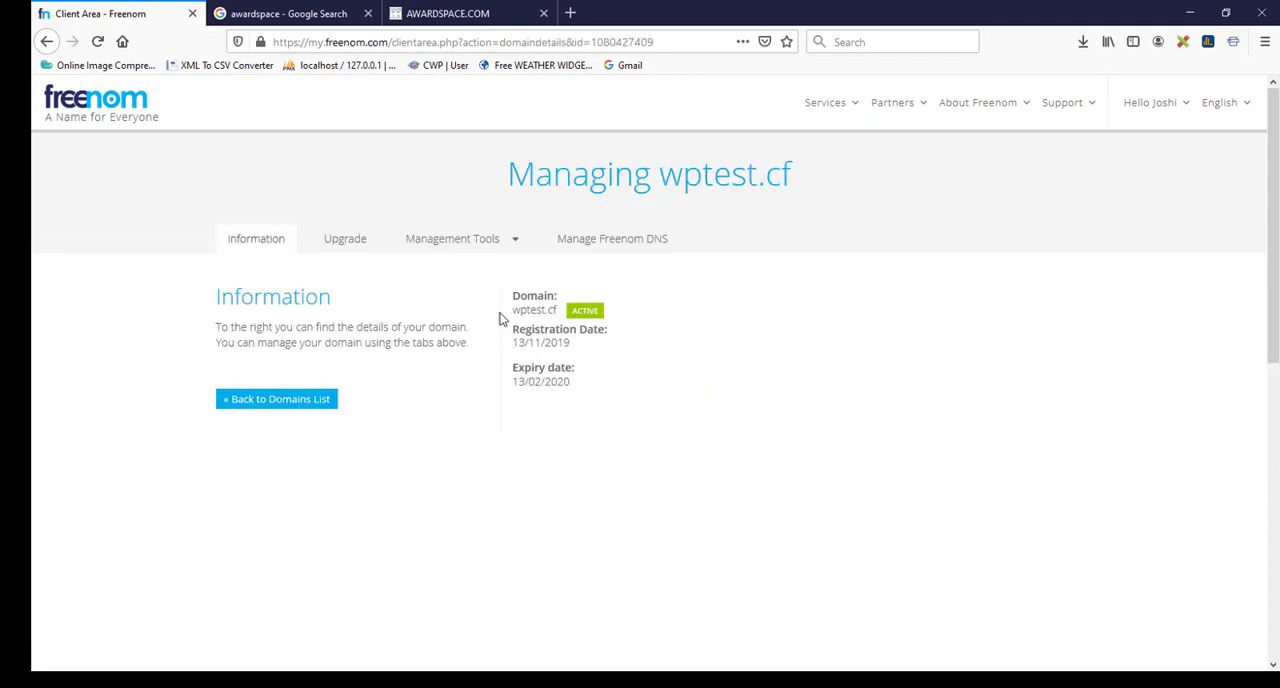
{"action": "left_click_drag", "start_coordinate": [545, 310], "coordinate": [636, 312]}
{"action": "left_click", "coordinate": [515, 248]}
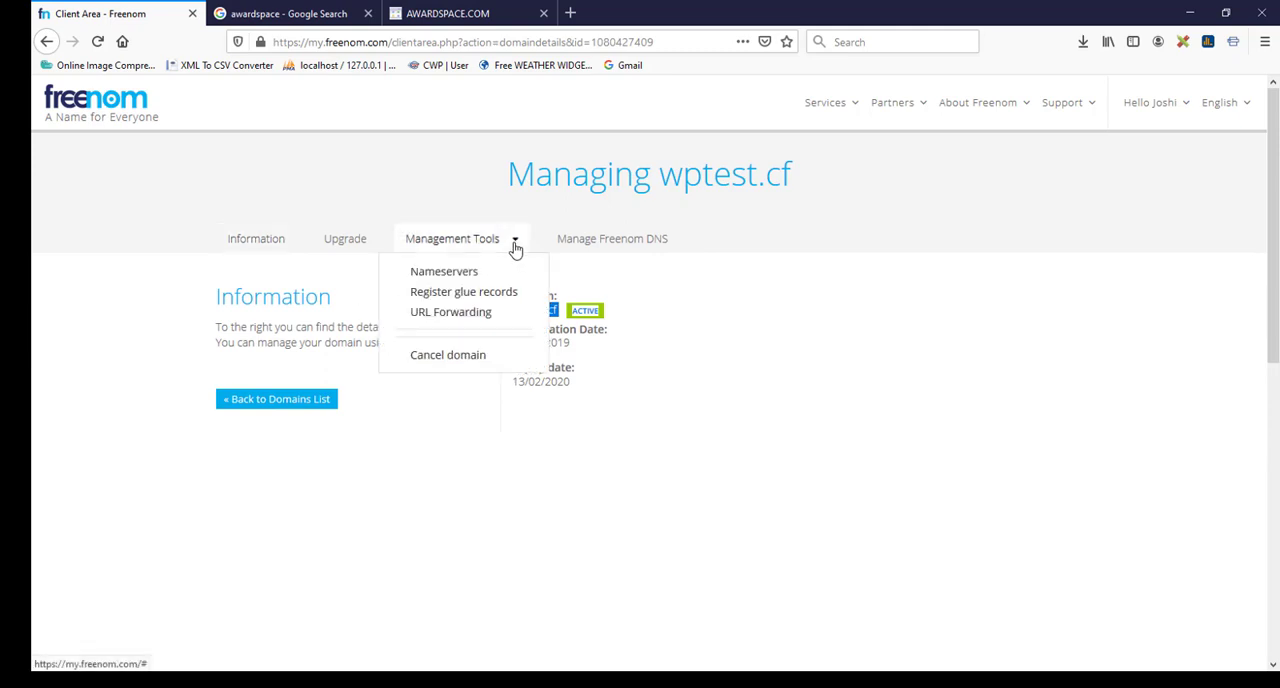
{"action": "left_click", "coordinate": [468, 276]}
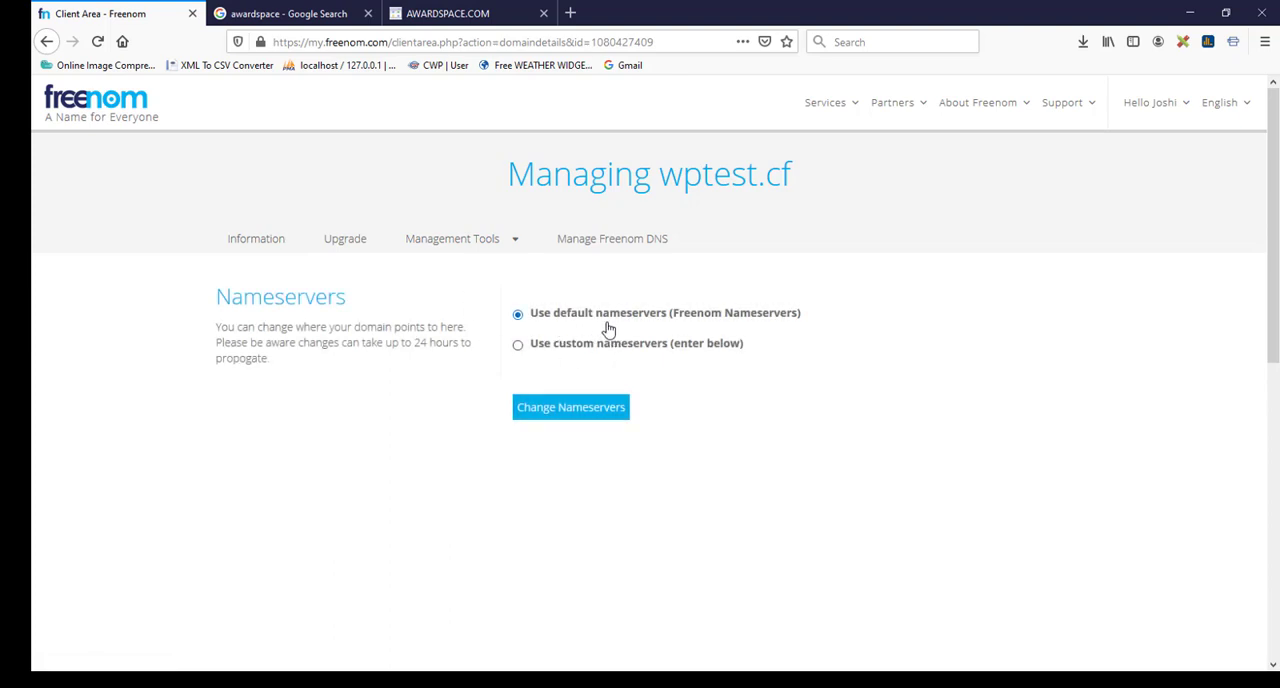
{"action": "left_click", "coordinate": [538, 350]}
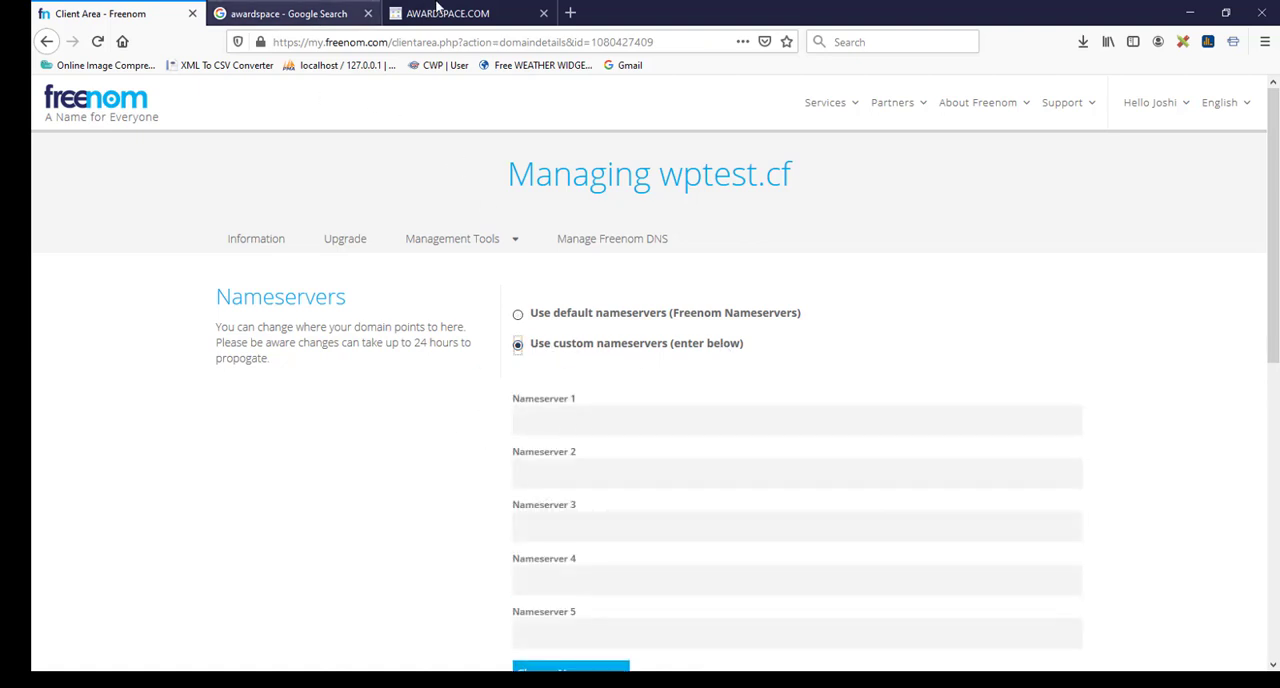
Step: Switch to AwardSpace and open the form for hosting an existing domain in the Domain Manager
{"action": "left_click", "coordinate": [437, 10]}
{"action": "scroll", "coordinate": [556, 339], "scroll_direction": "down", "scroll_amount": 3}
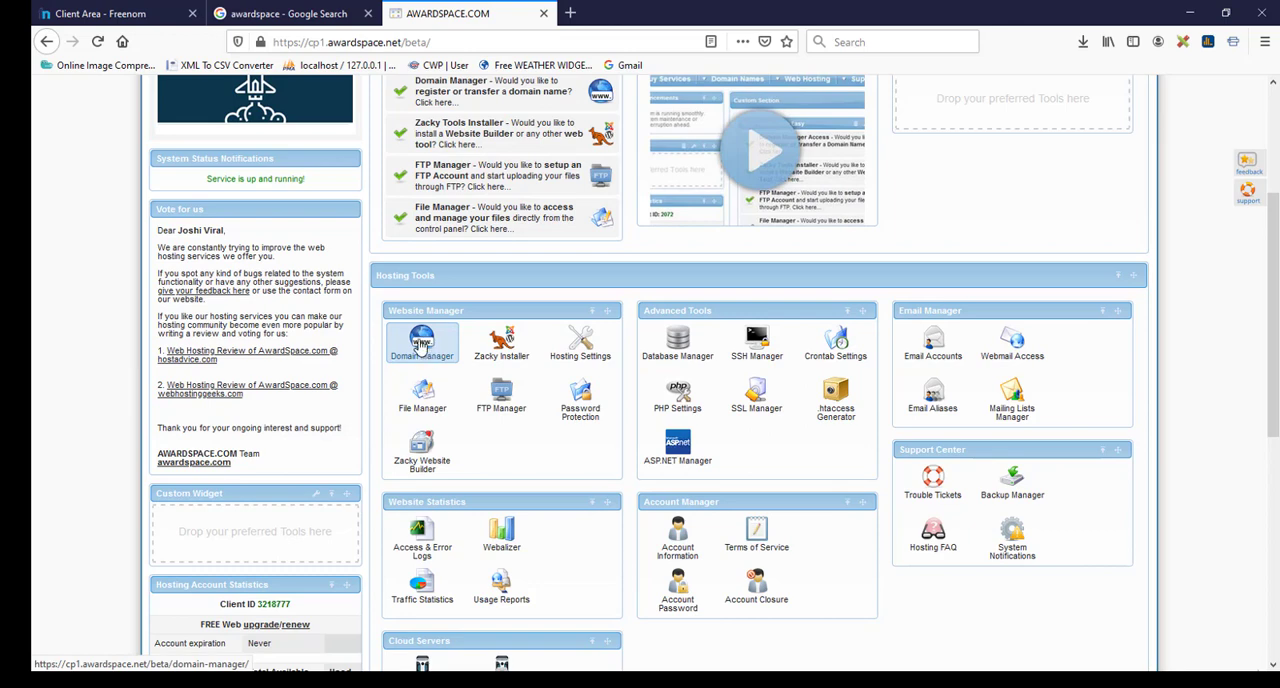
{"action": "left_click", "coordinate": [421, 343]}
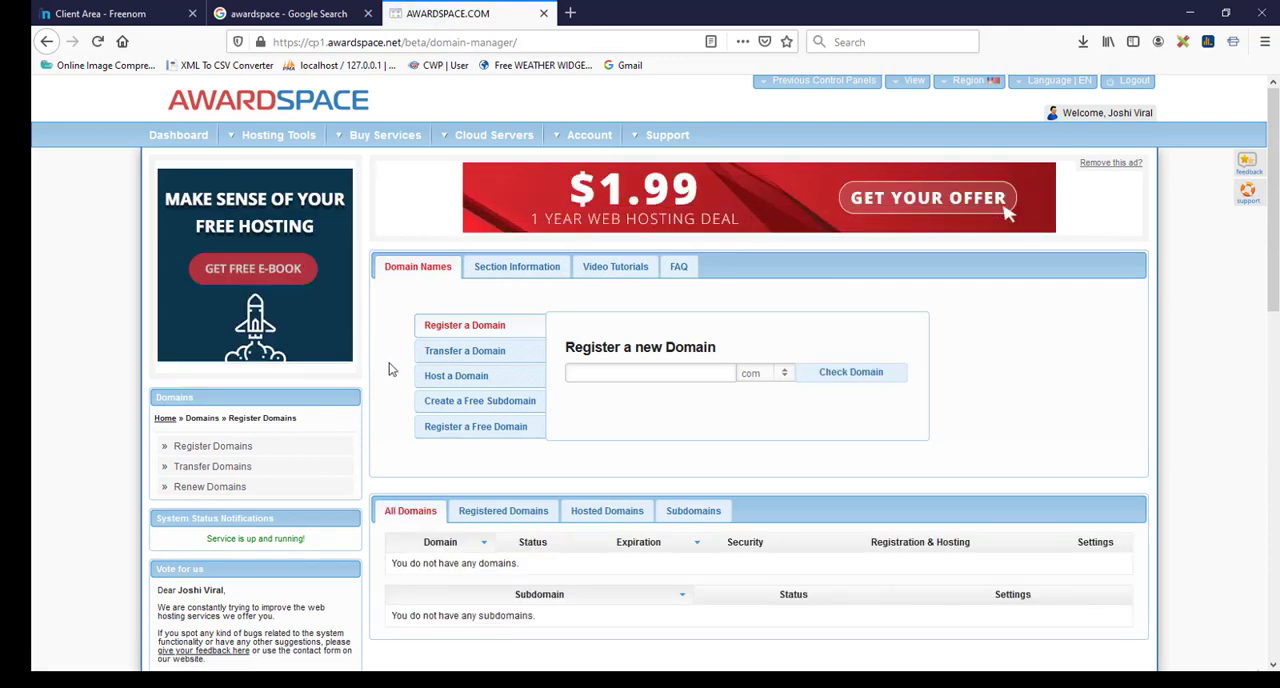
{"action": "scroll", "coordinate": [390, 369], "scroll_direction": "down", "scroll_amount": 1}
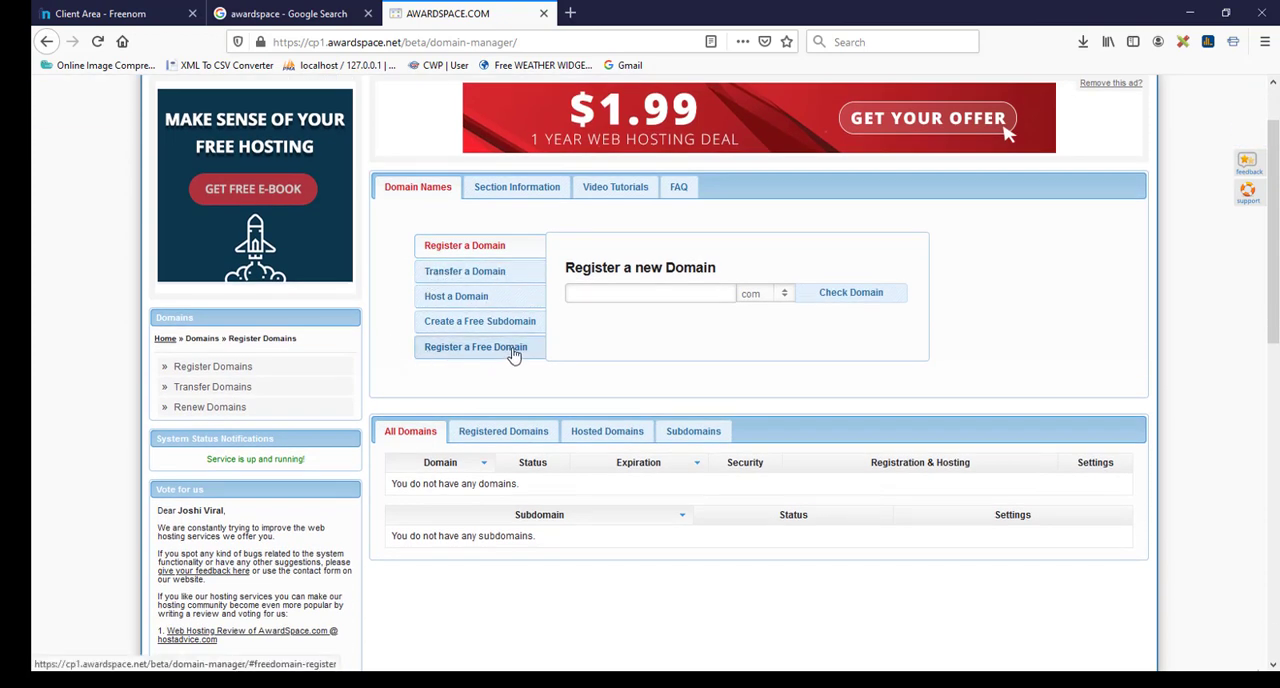
{"action": "left_click", "coordinate": [472, 302]}
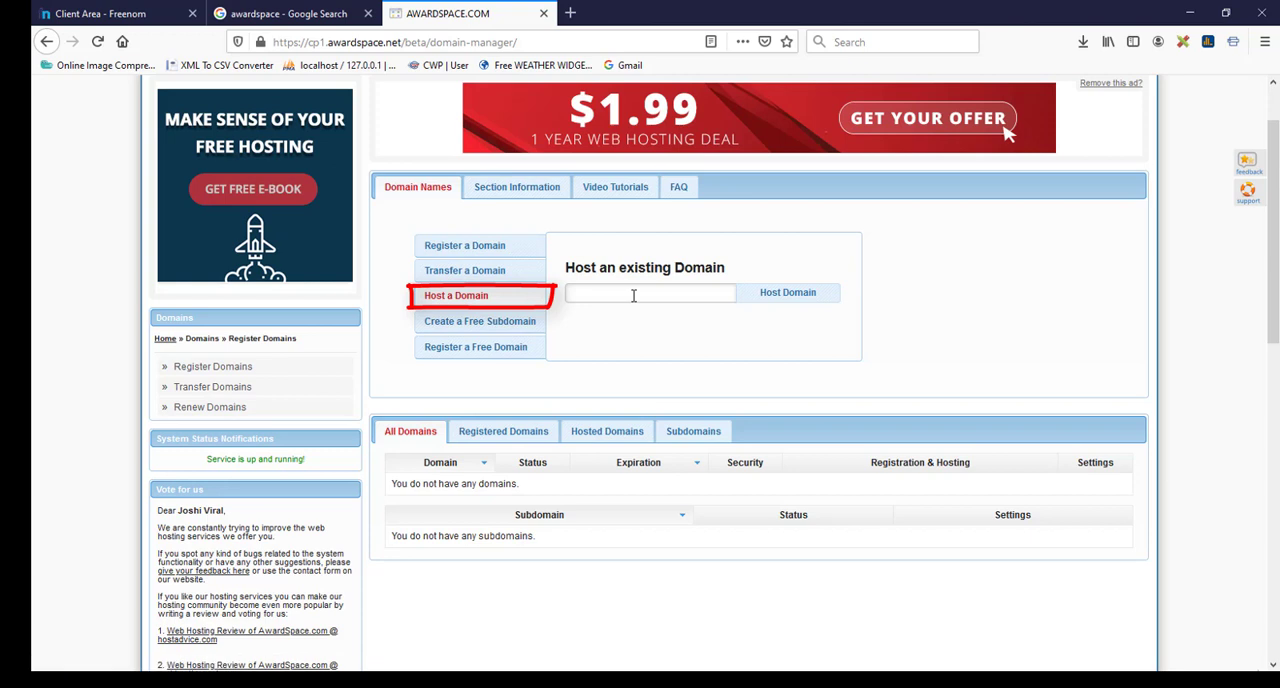
Step: Copy the domain name wptest.cf from its Freenom information page and add it as a hosted domain in AwardSpace
{"action": "left_click", "coordinate": [130, 13]}
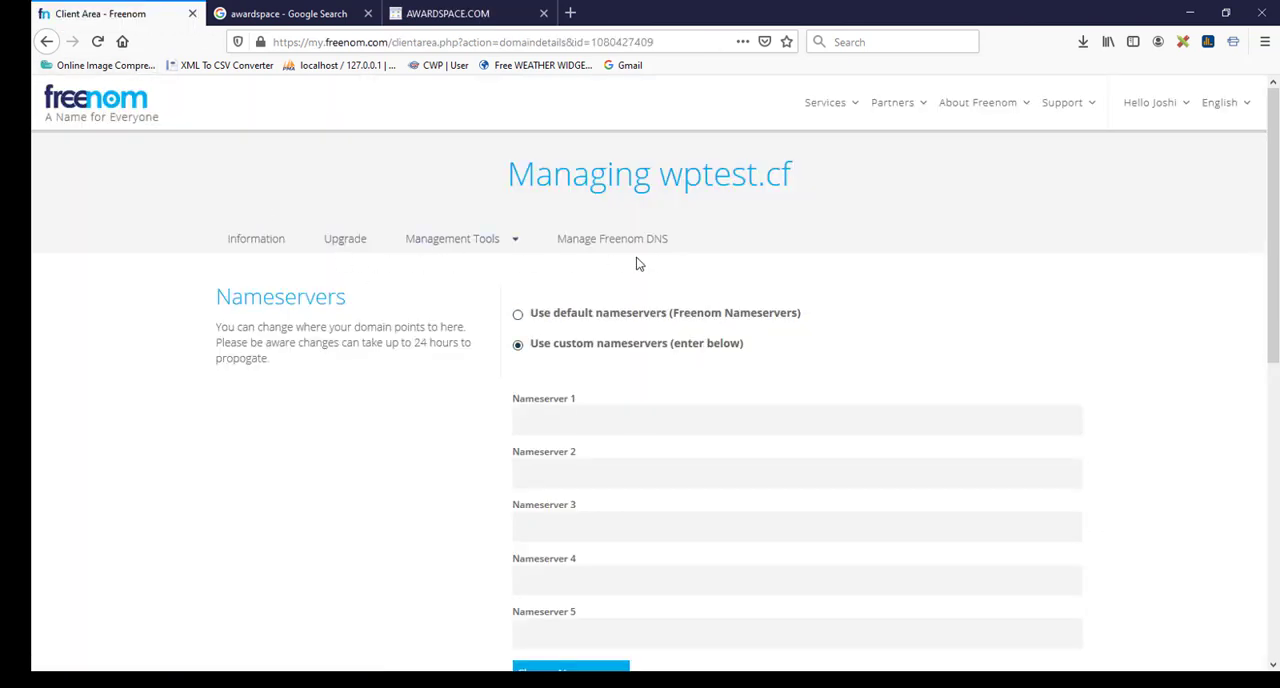
{"action": "left_click", "coordinate": [266, 244]}
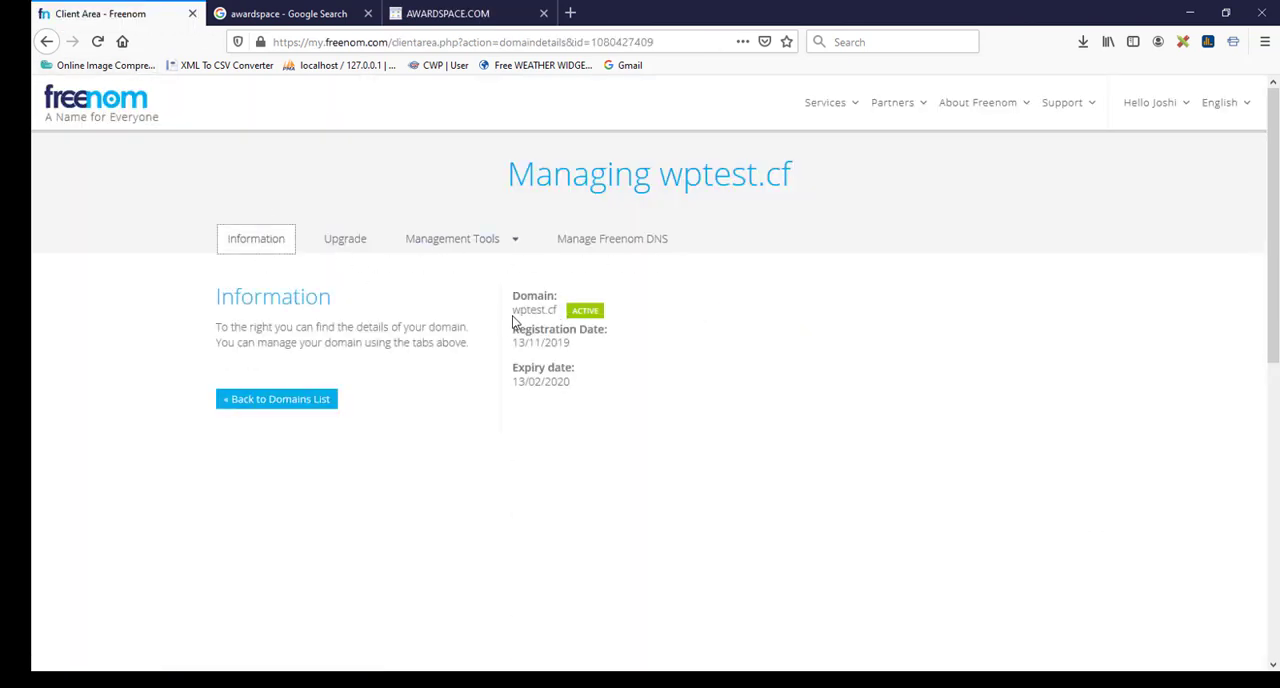
{"action": "left_click_drag", "start_coordinate": [512, 309], "coordinate": [558, 311]}
{"action": "key", "text": "ctrl+c"}
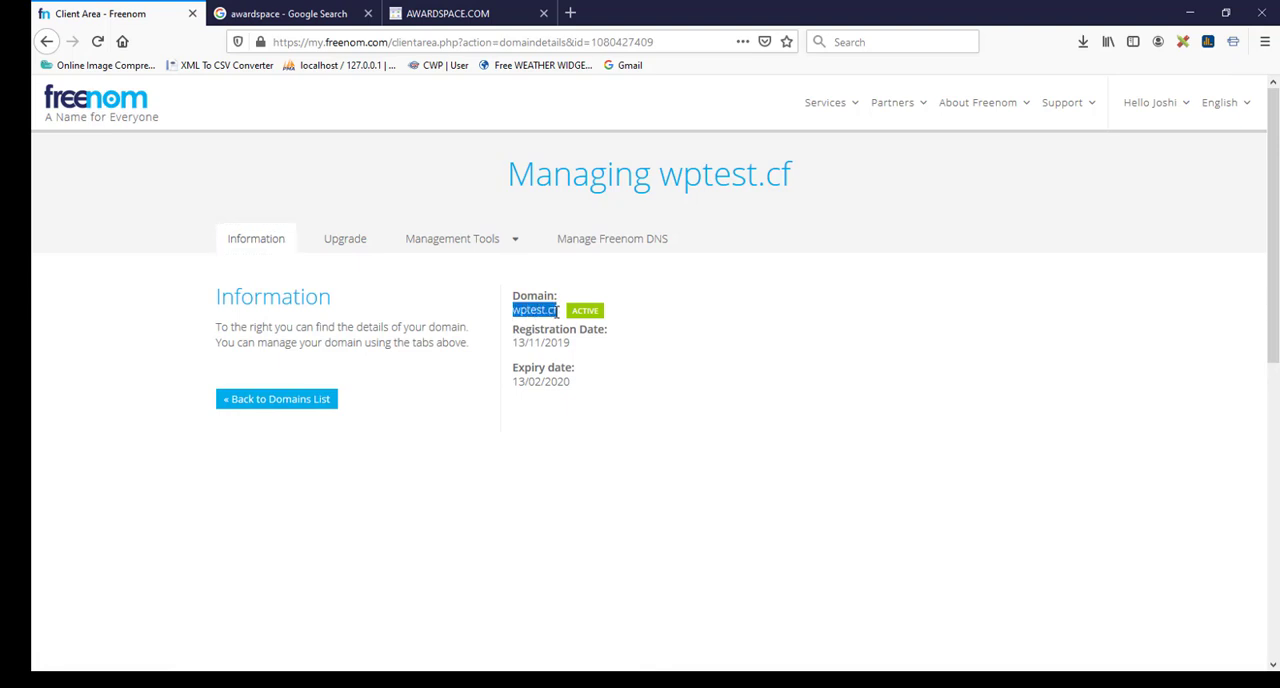
{"action": "left_click", "coordinate": [447, 13]}
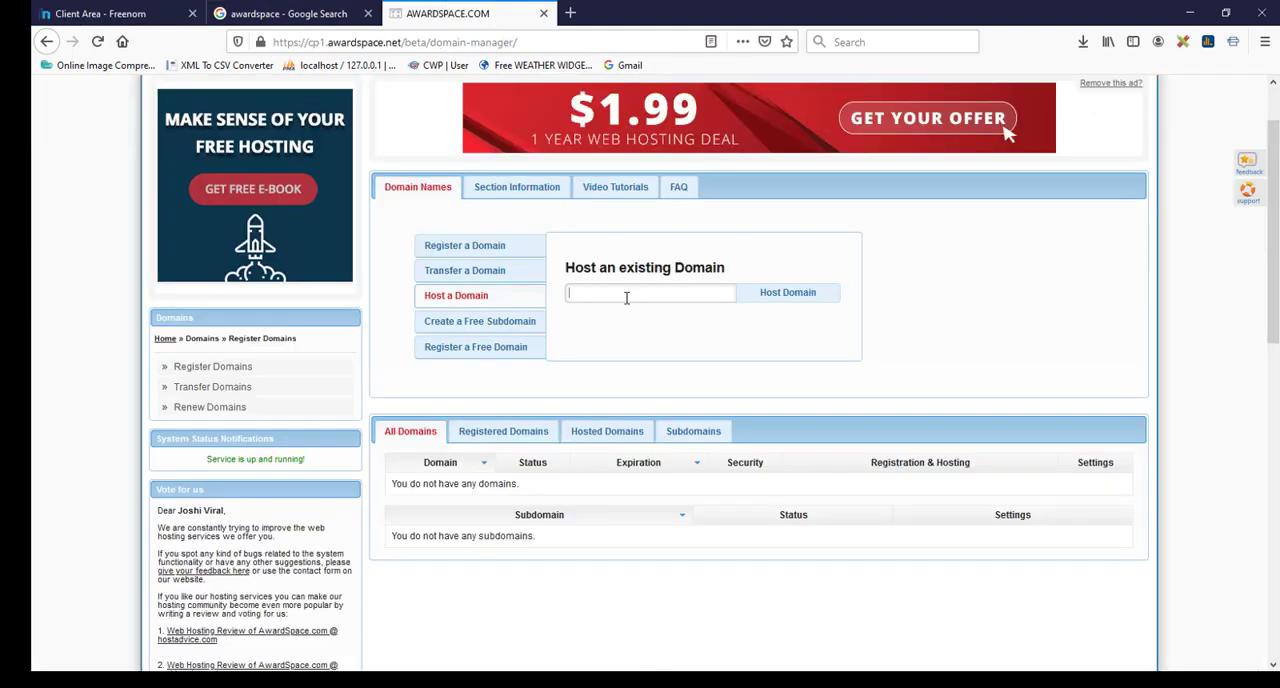
{"action": "key", "text": "ctrl+v"}
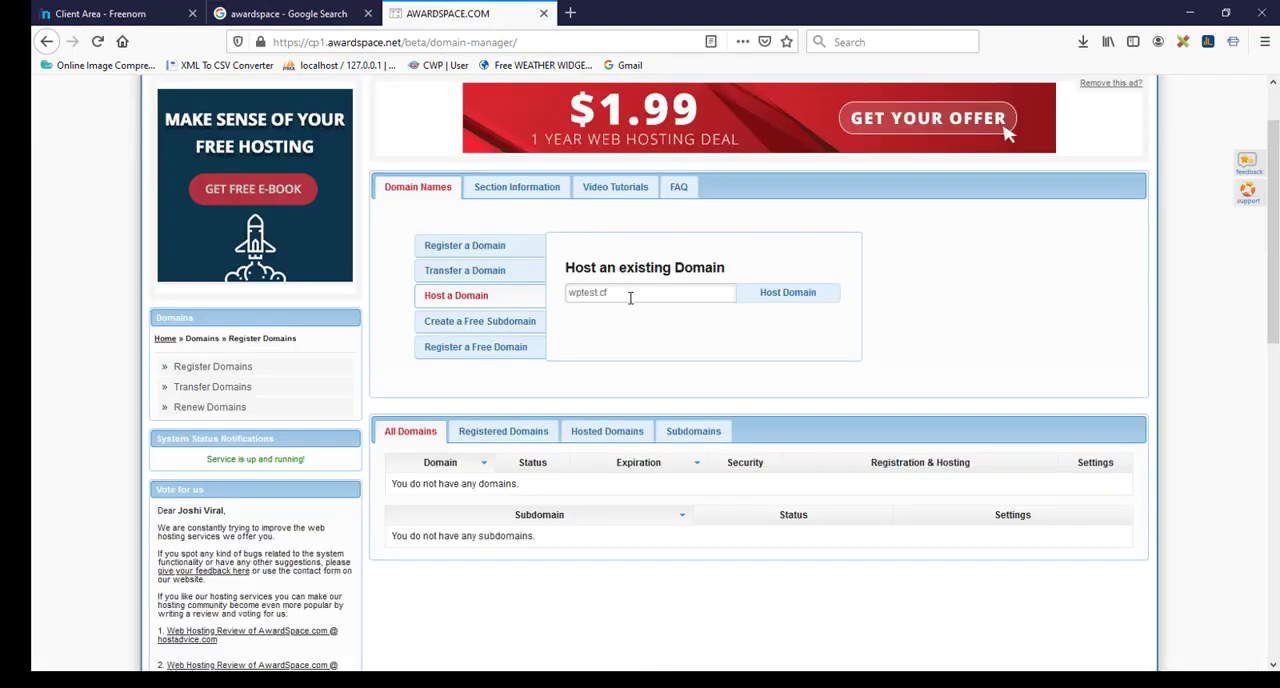
{"action": "left_click", "coordinate": [806, 299]}
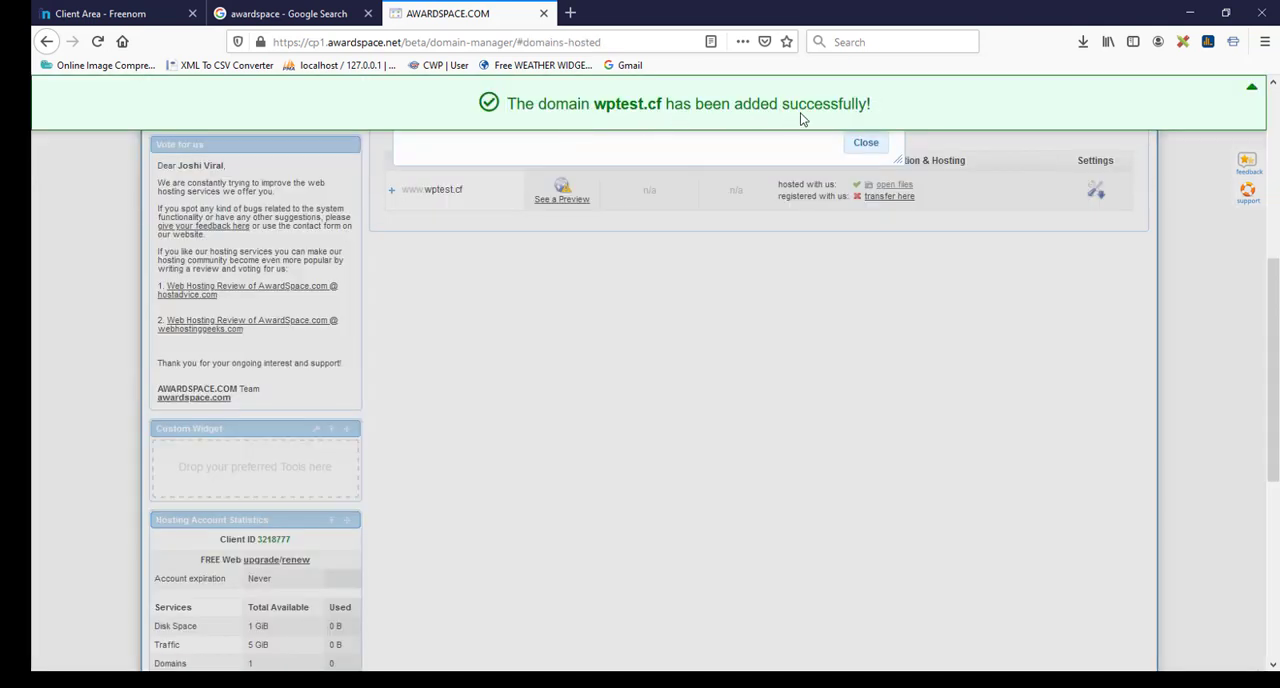
Step: Copy ns5.awardspace.com from AwardSpace's domain replication instructions into Nameserver 1 of wptest.cf at Freenom
{"action": "scroll", "coordinate": [761, 281], "scroll_direction": "up", "scroll_amount": 5}
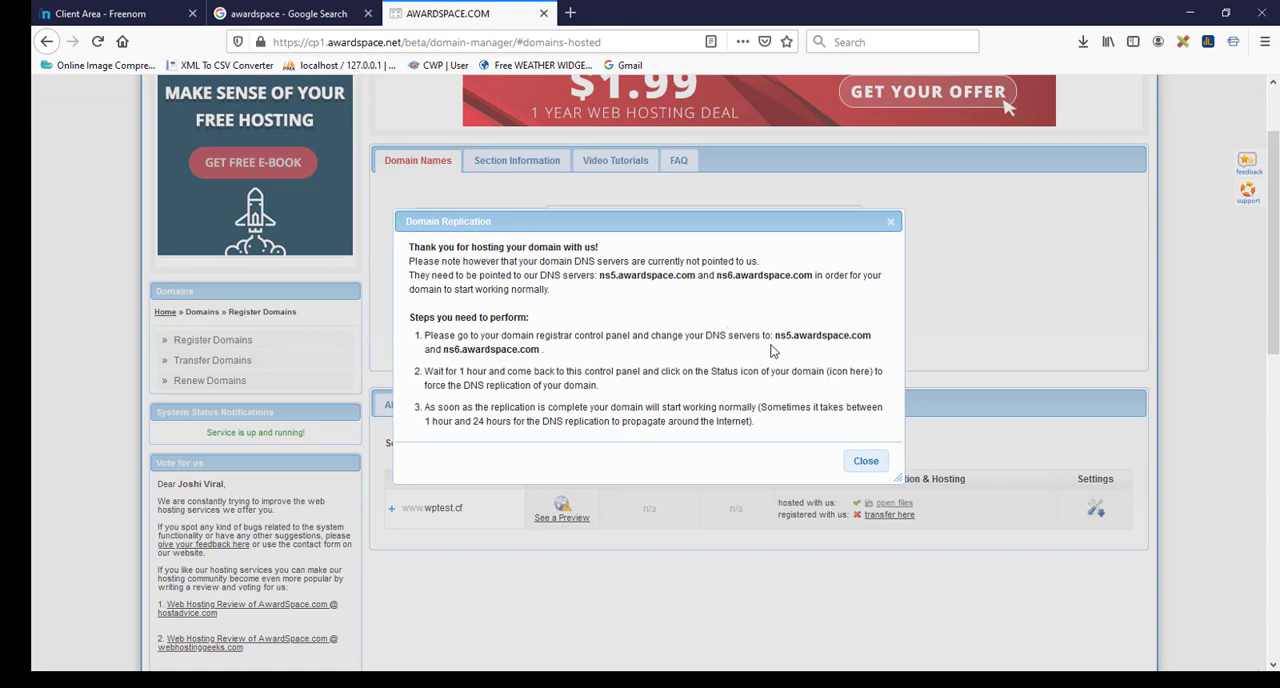
{"action": "left_click_drag", "start_coordinate": [777, 336], "coordinate": [866, 336]}
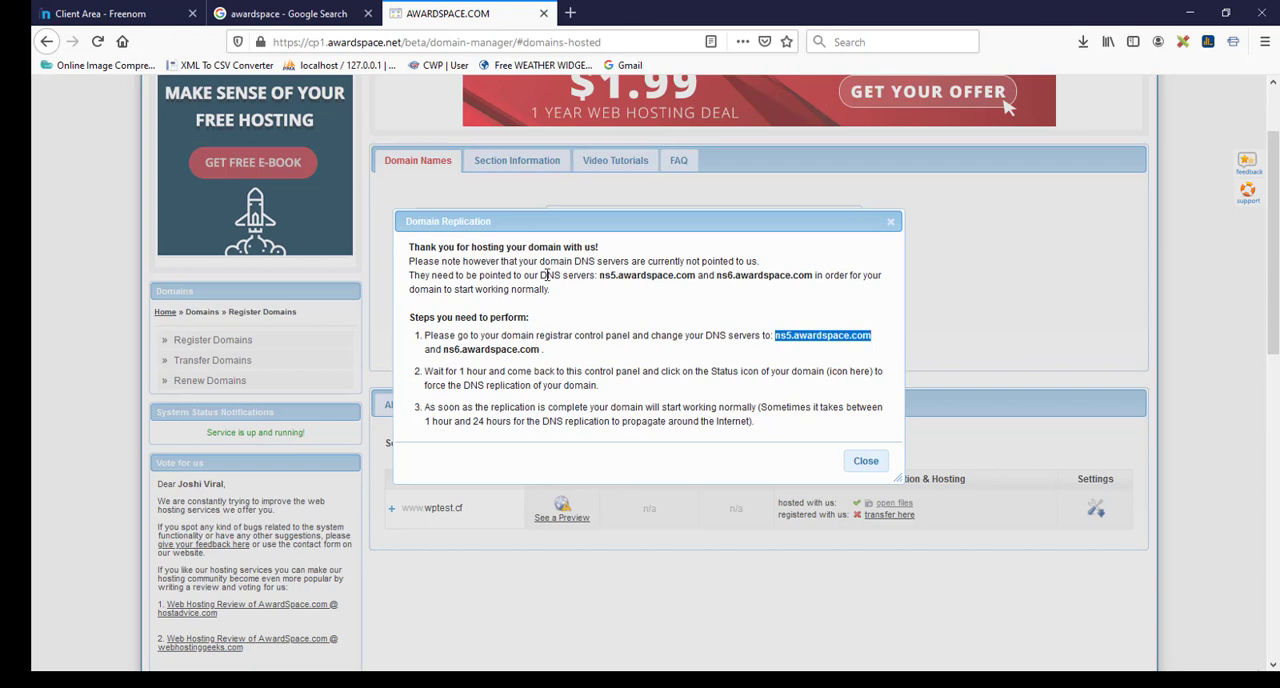
{"action": "left_click", "coordinate": [110, 13]}
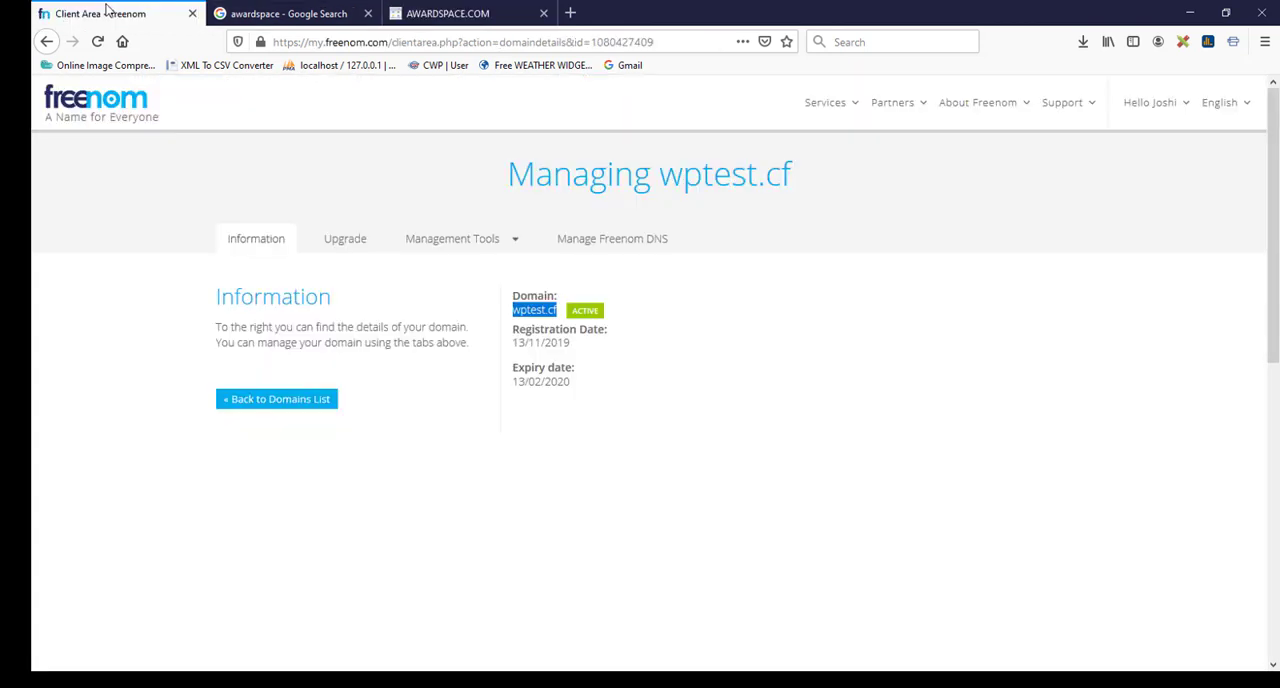
{"action": "left_click", "coordinate": [511, 240]}
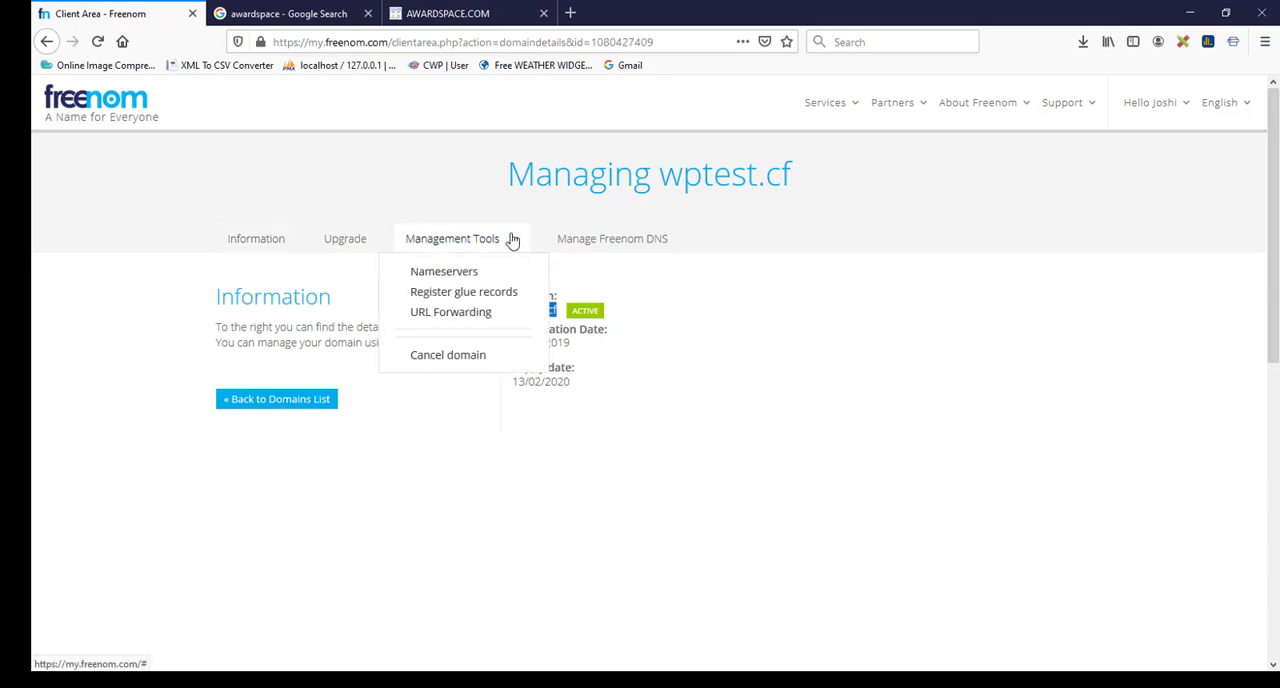
{"action": "left_click", "coordinate": [432, 274]}
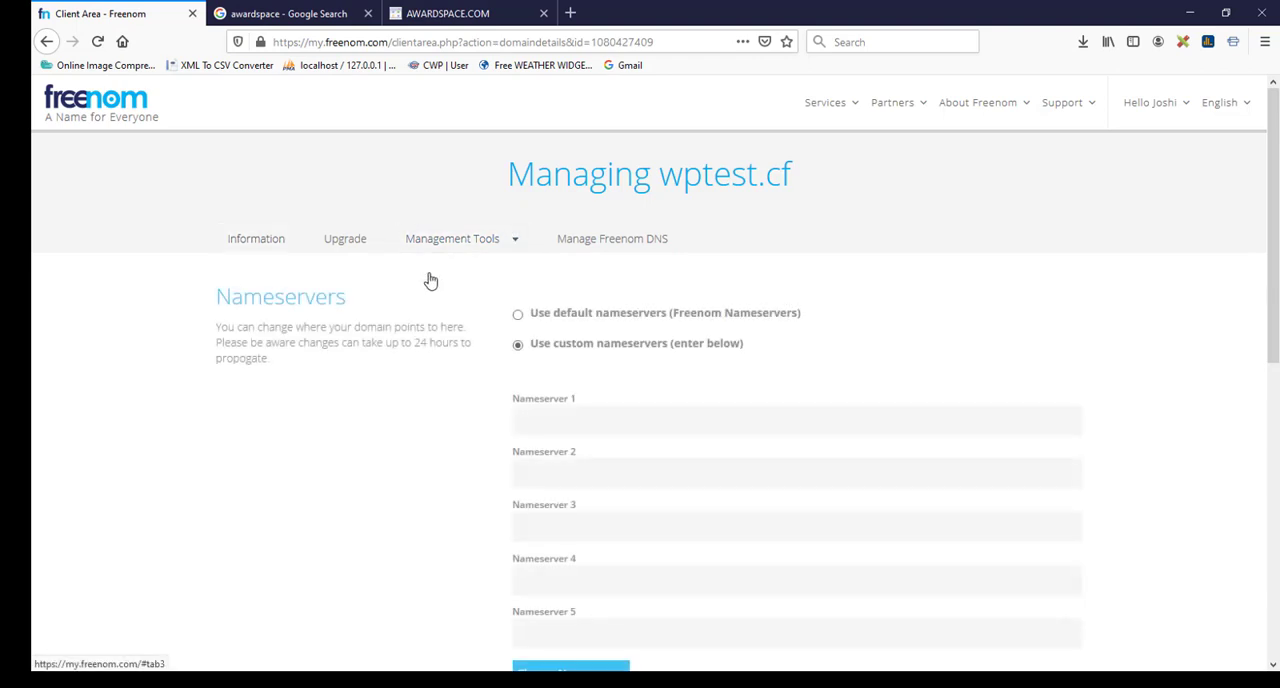
{"action": "scroll", "coordinate": [594, 332], "scroll_direction": "down", "scroll_amount": 2}
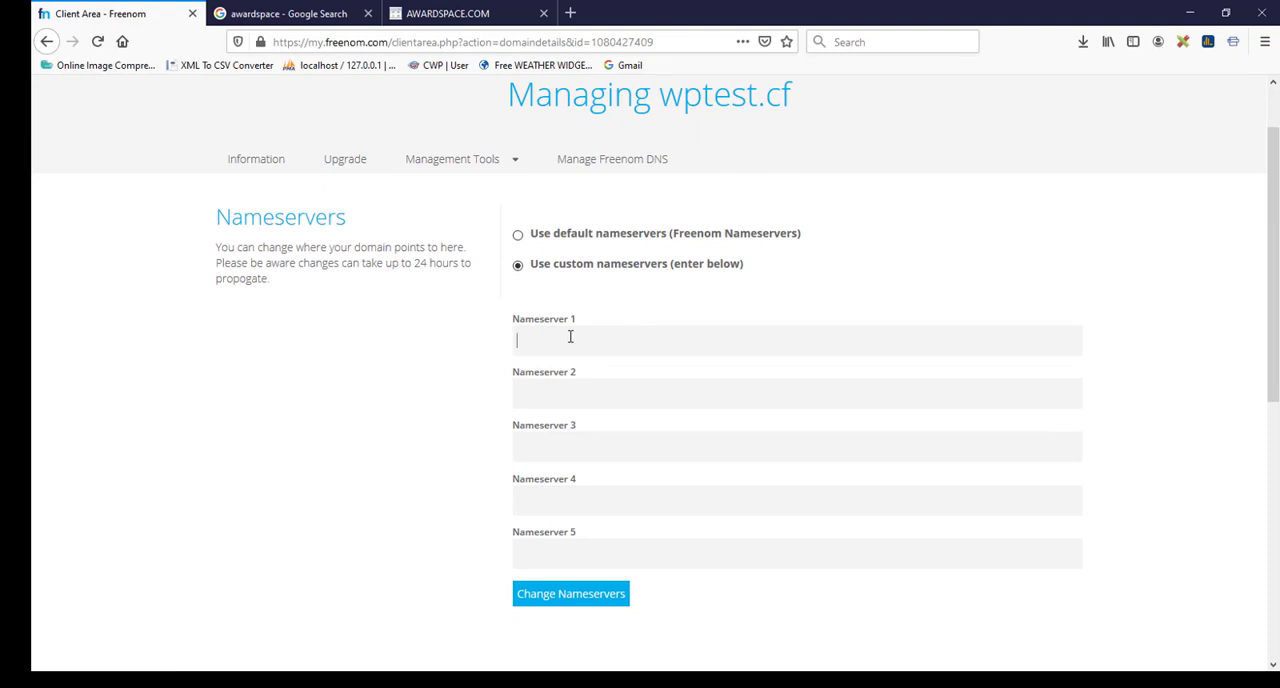
{"action": "left_click", "coordinate": [570, 336]}
{"action": "type", "text": "ns5.awardspace.com"}
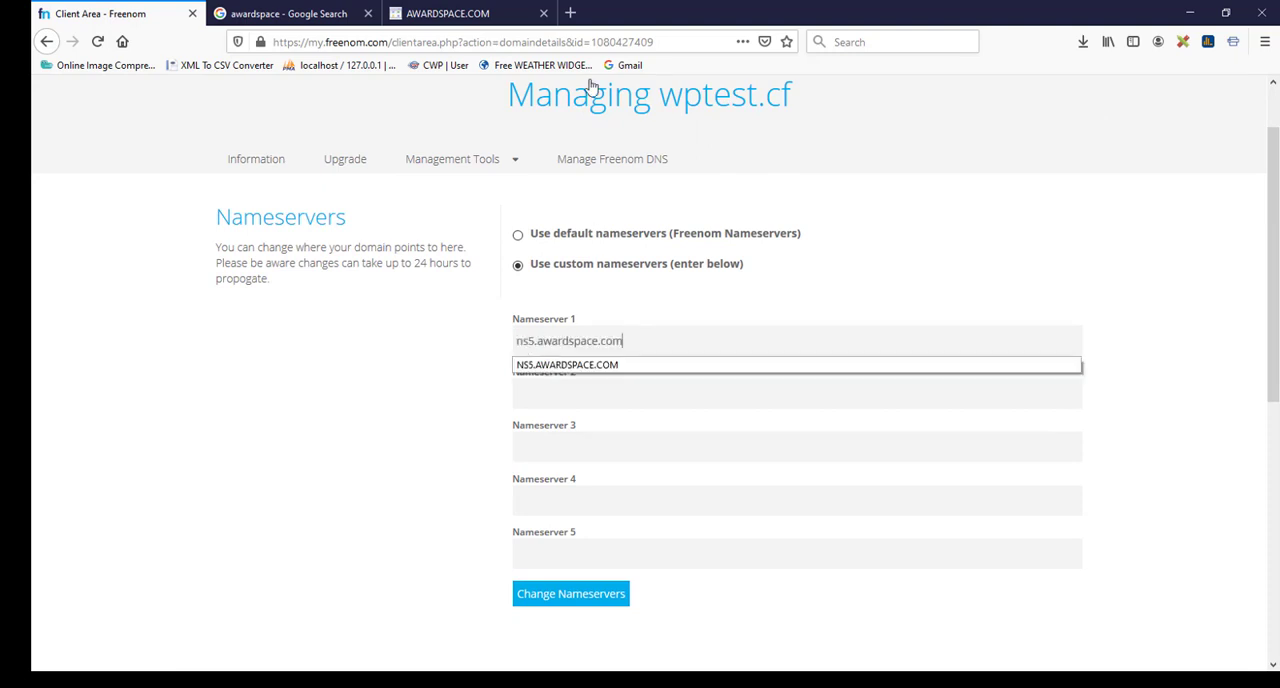
Step: Copy ns6.awardspace.com from AwardSpace into Nameserver 2 at Freenom and submit the nameserver change
{"action": "left_click", "coordinate": [463, 10]}
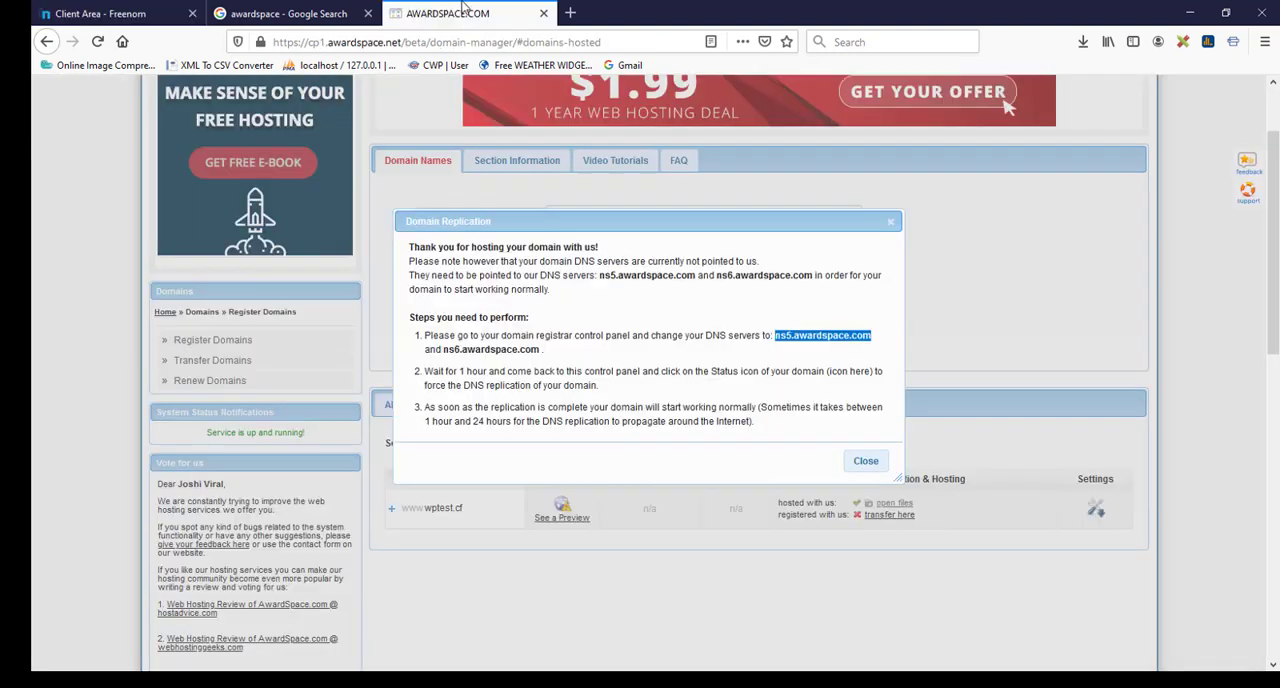
{"action": "left_click_drag", "start_coordinate": [443, 349], "coordinate": [526, 352]}
{"action": "left_click", "coordinate": [449, 350]}
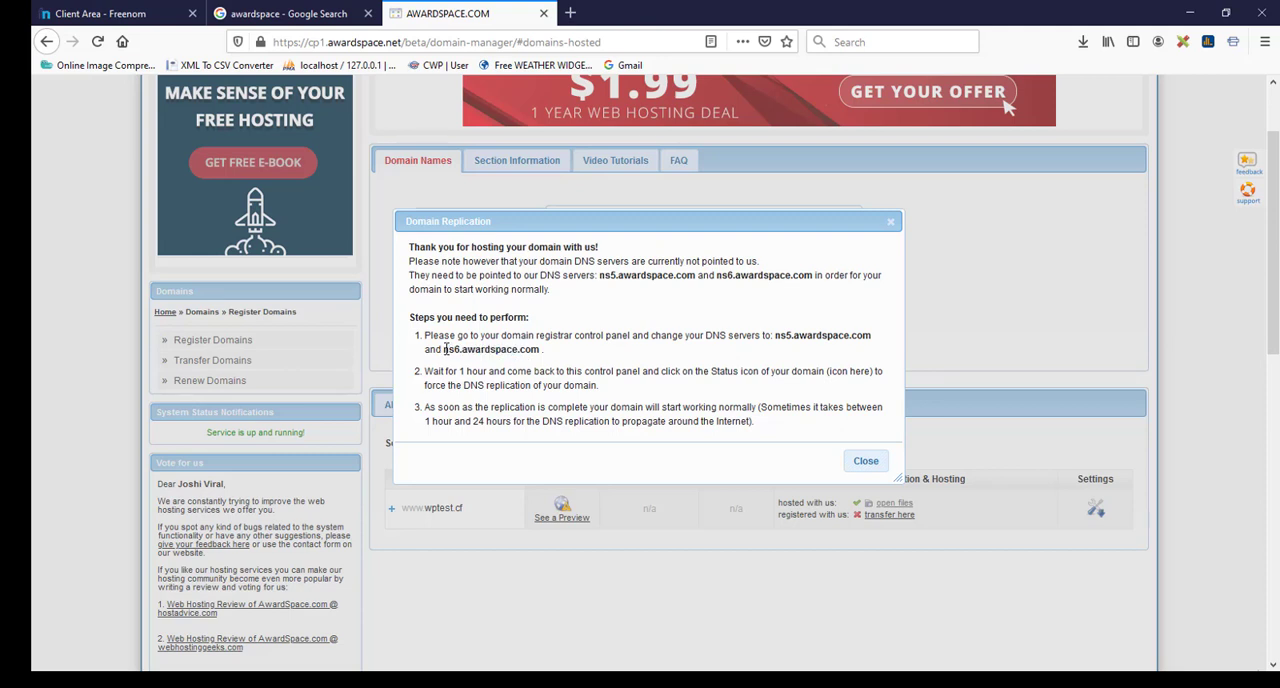
{"action": "left_click_drag", "start_coordinate": [444, 348], "coordinate": [538, 349]}
{"action": "key", "text": "ctrl+c"}
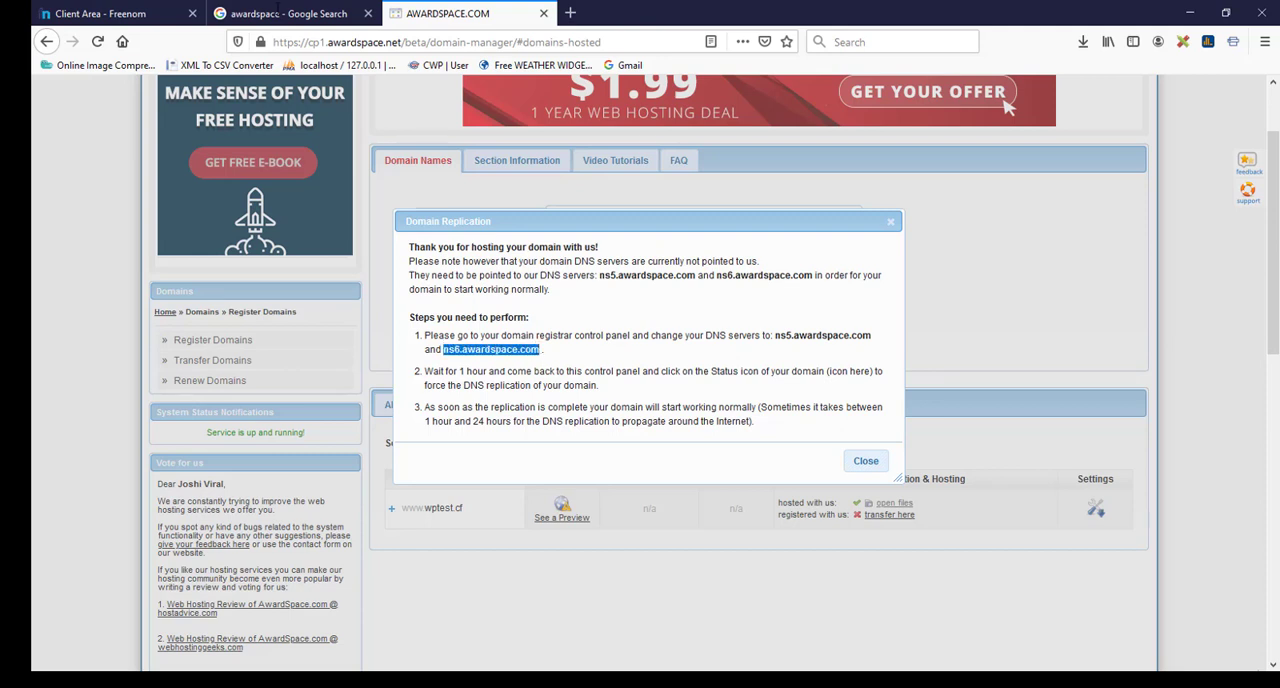
{"action": "left_click", "coordinate": [100, 13]}
{"action": "key", "text": "ctrl+v"}
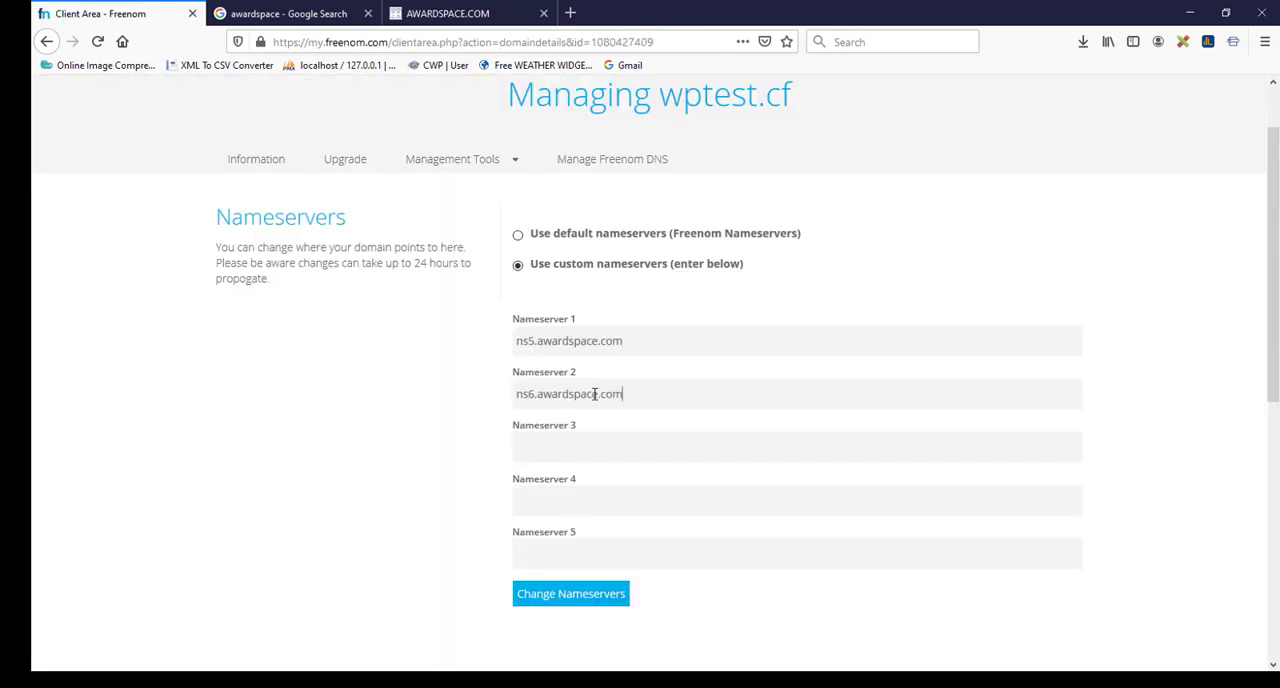
{"action": "left_click", "coordinate": [378, 401]}
{"action": "scroll", "coordinate": [386, 463], "scroll_direction": "down", "scroll_amount": 1}
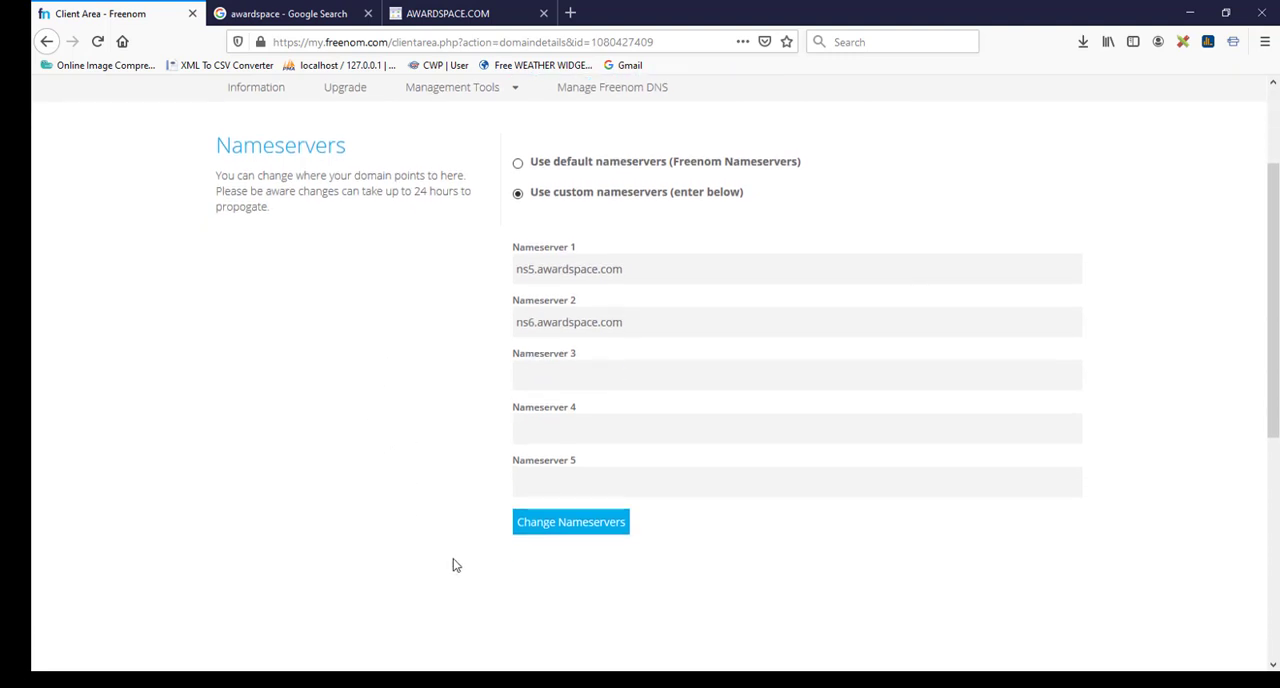
{"action": "left_click", "coordinate": [570, 514]}
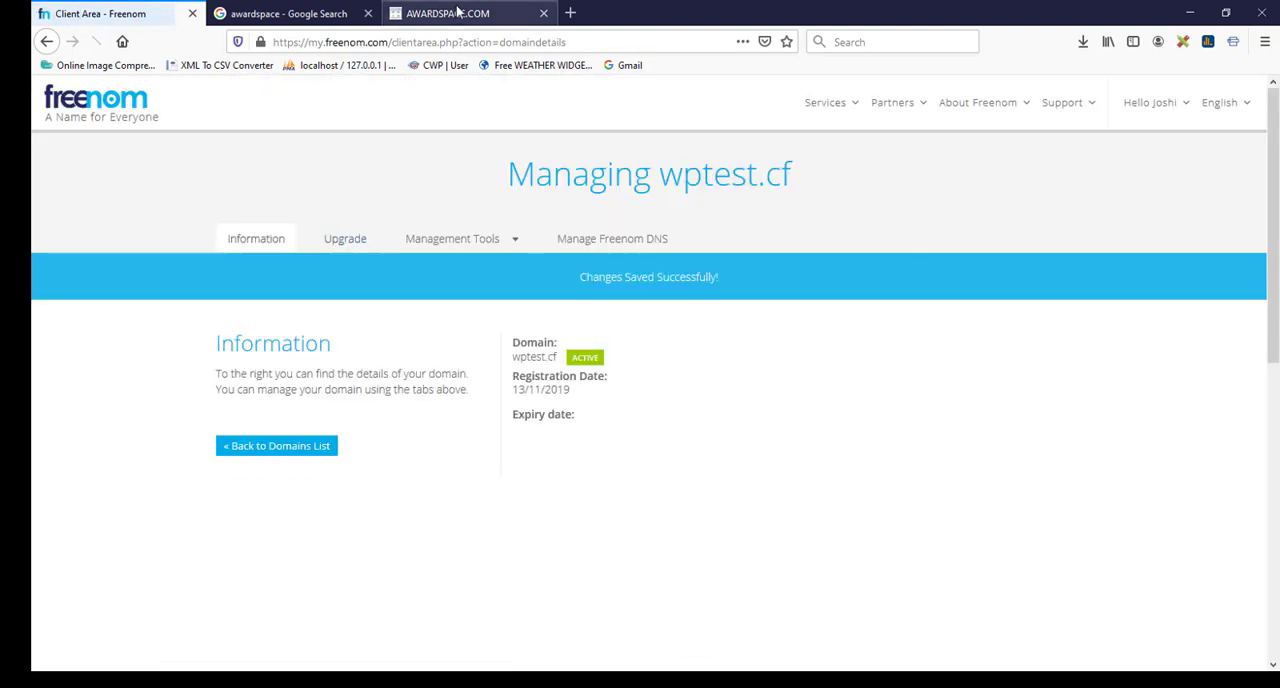
Step: Return to AwardSpace, start replication of the hosted domain wptest.cf and dismiss the replication instructions
{"action": "left_click", "coordinate": [457, 12]}
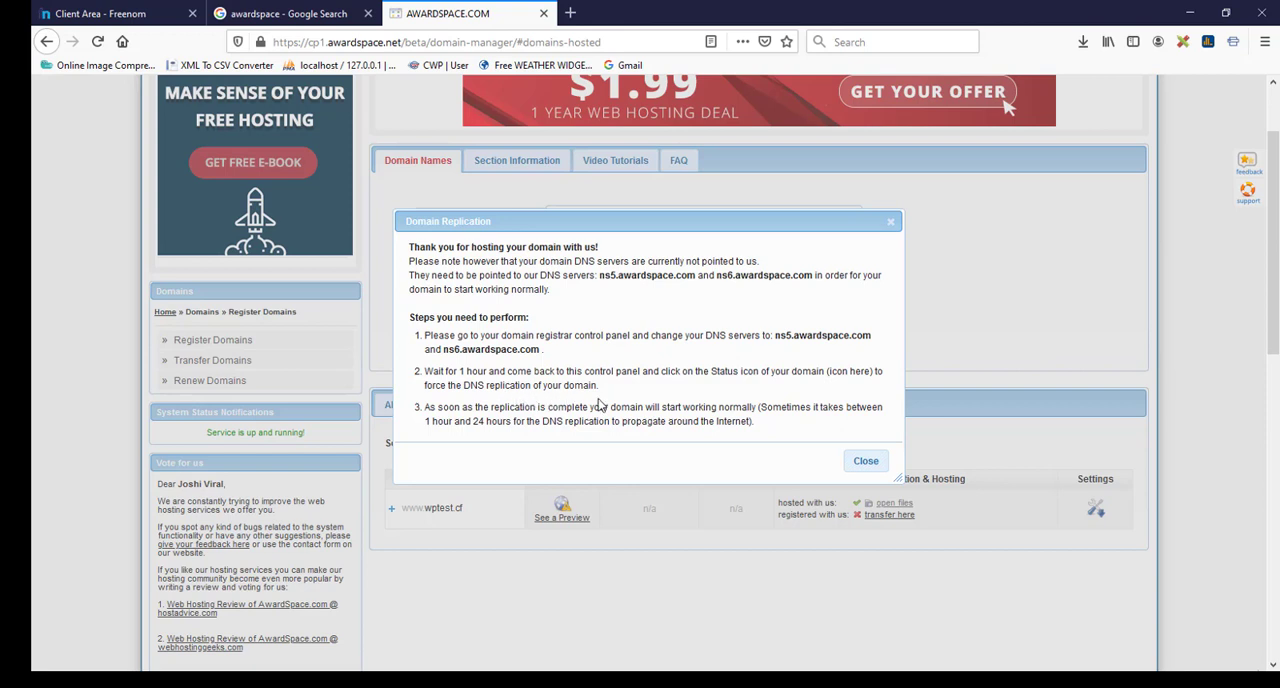
{"action": "left_click", "coordinate": [866, 461]}
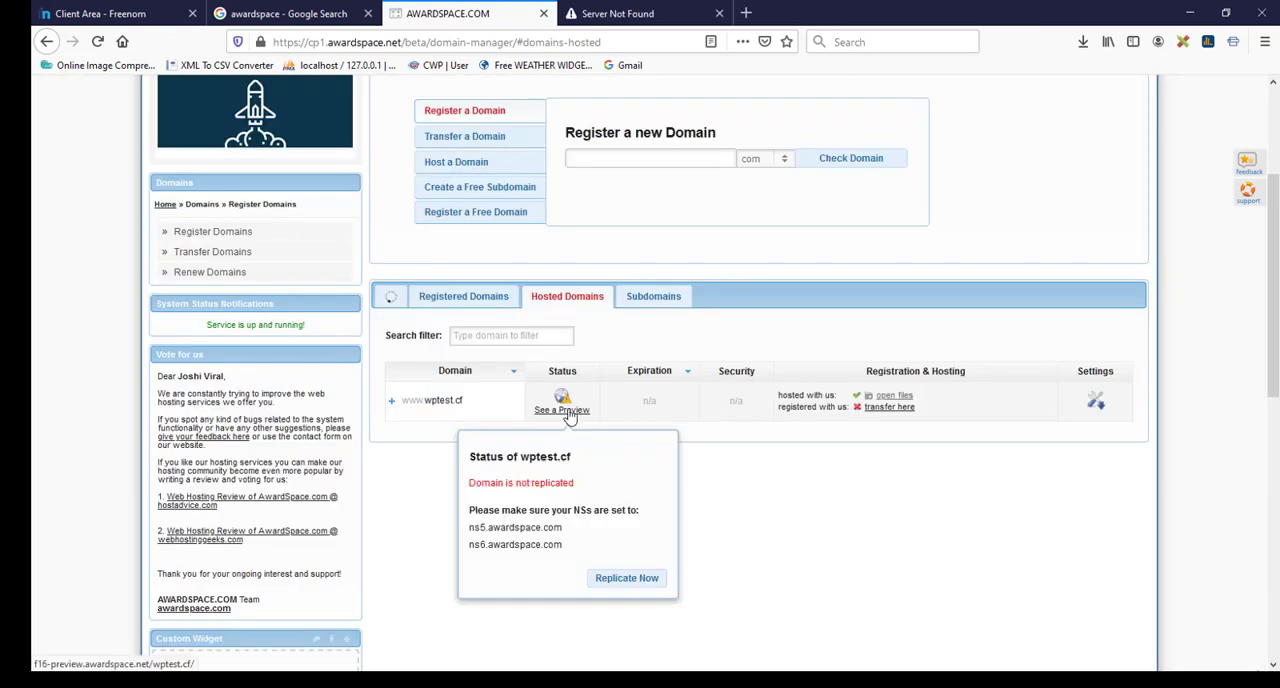
{"action": "left_click", "coordinate": [628, 579]}
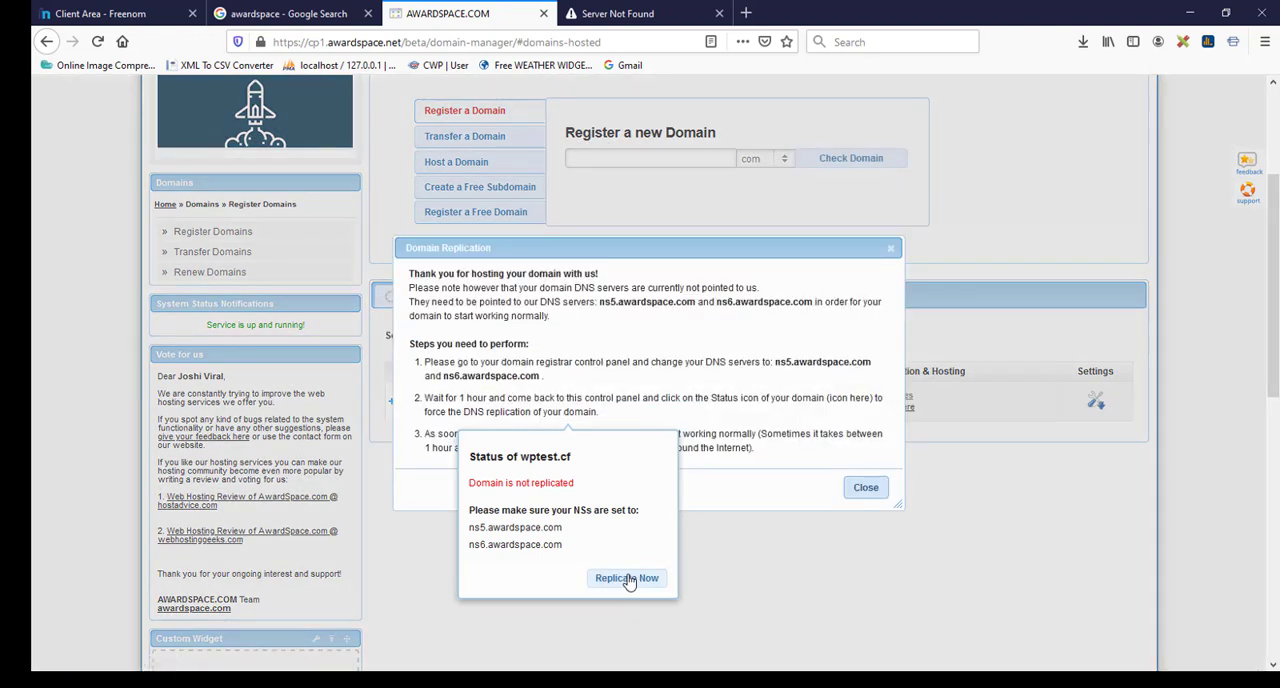
{"action": "left_click", "coordinate": [568, 346]}
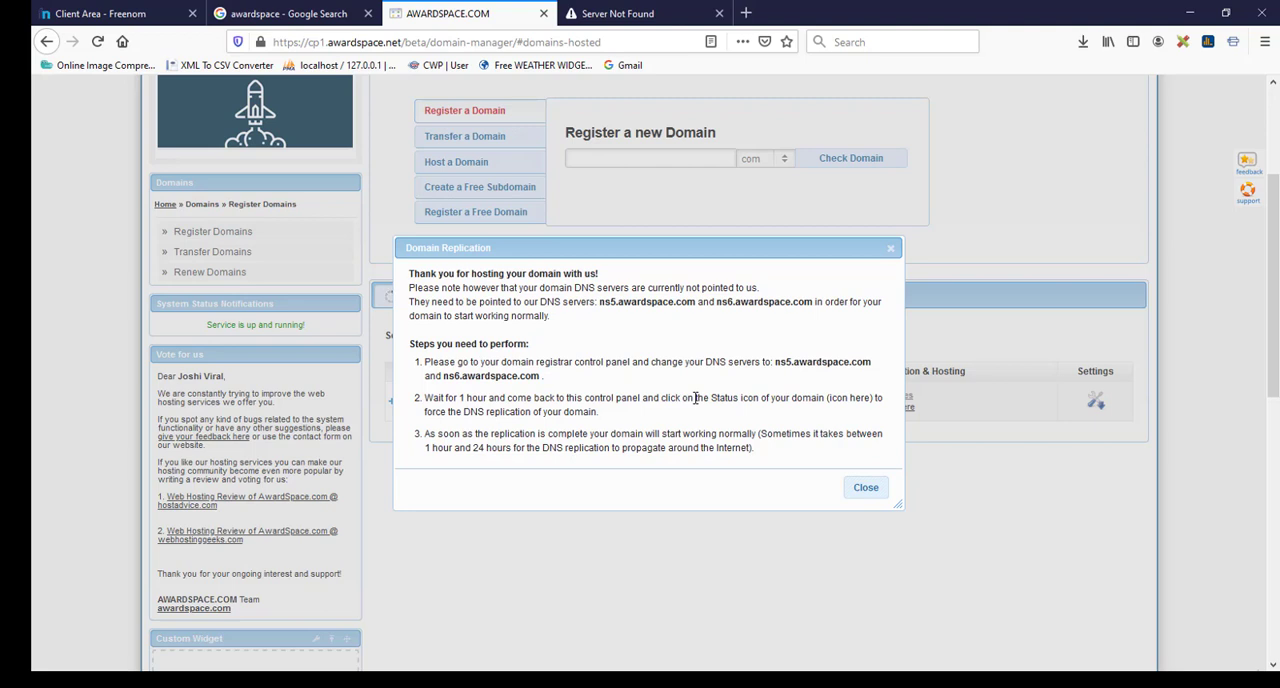
{"action": "left_click", "coordinate": [866, 492]}
{"action": "left_click", "coordinate": [866, 490]}
Step: Check the status of wptest.cf among the hosted domains and view its website in the other browser tab
{"action": "scroll", "coordinate": [592, 424], "scroll_direction": "down", "scroll_amount": 1}
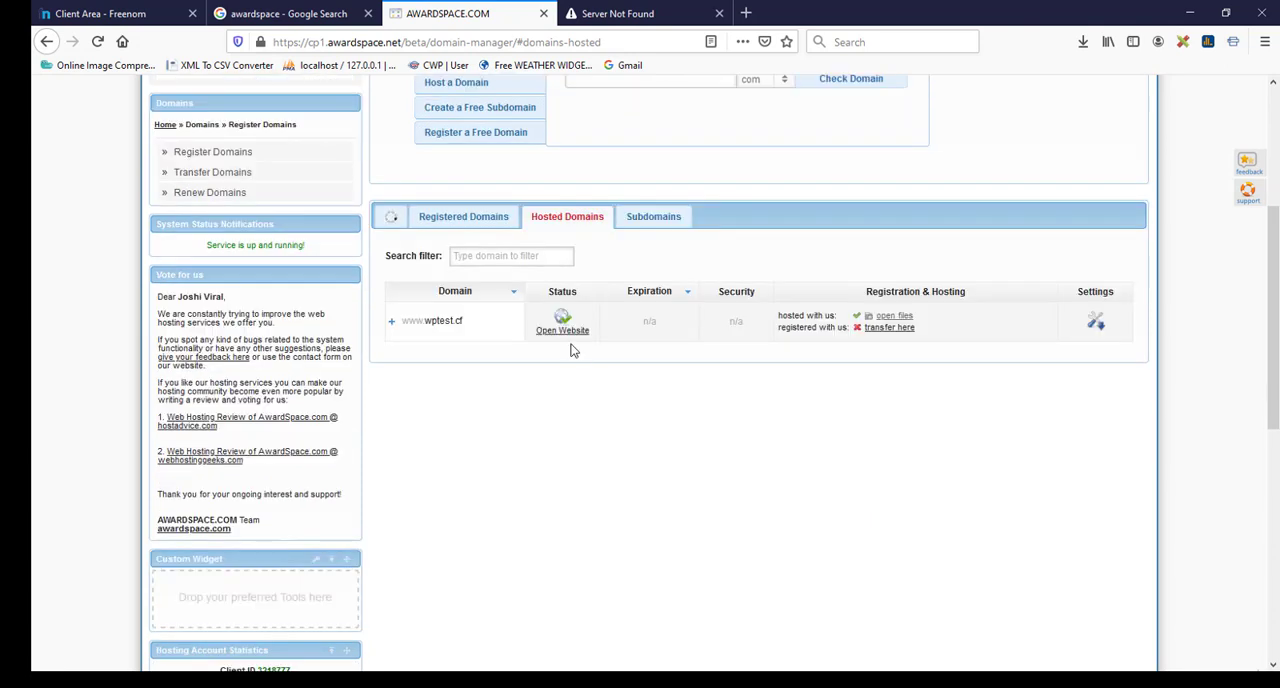
{"action": "mouse_move", "coordinate": [563, 335]}
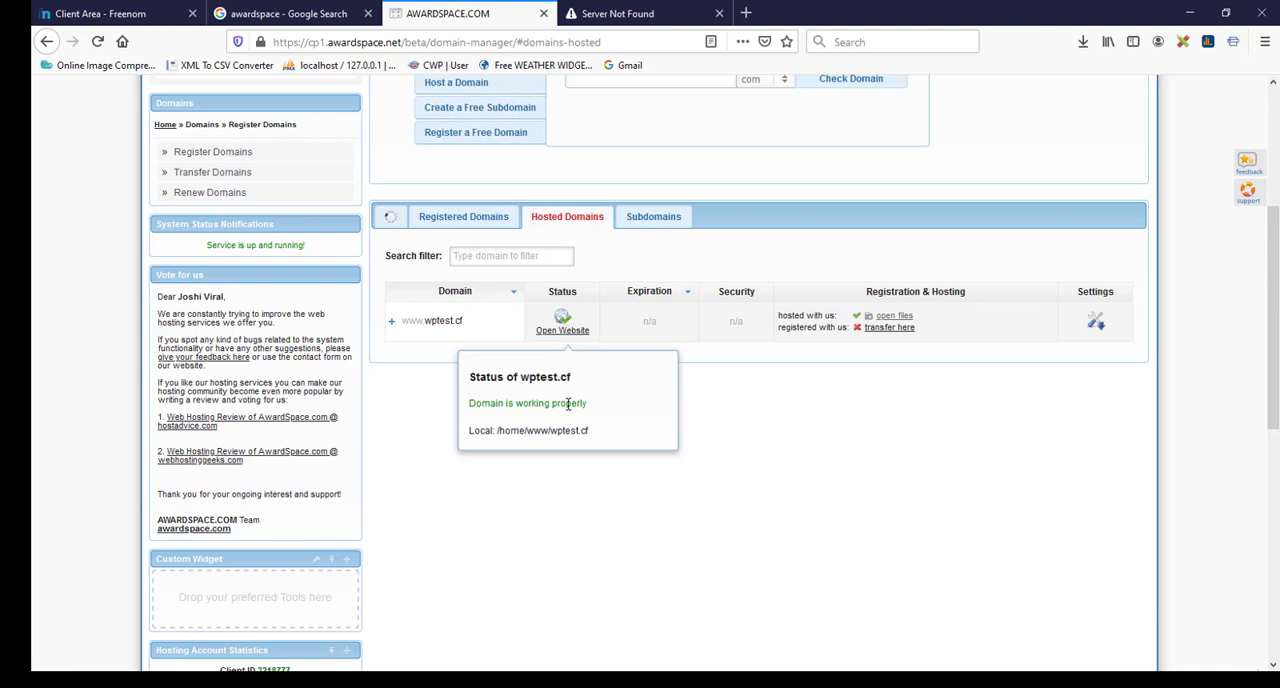
{"action": "left_click", "coordinate": [598, 10]}
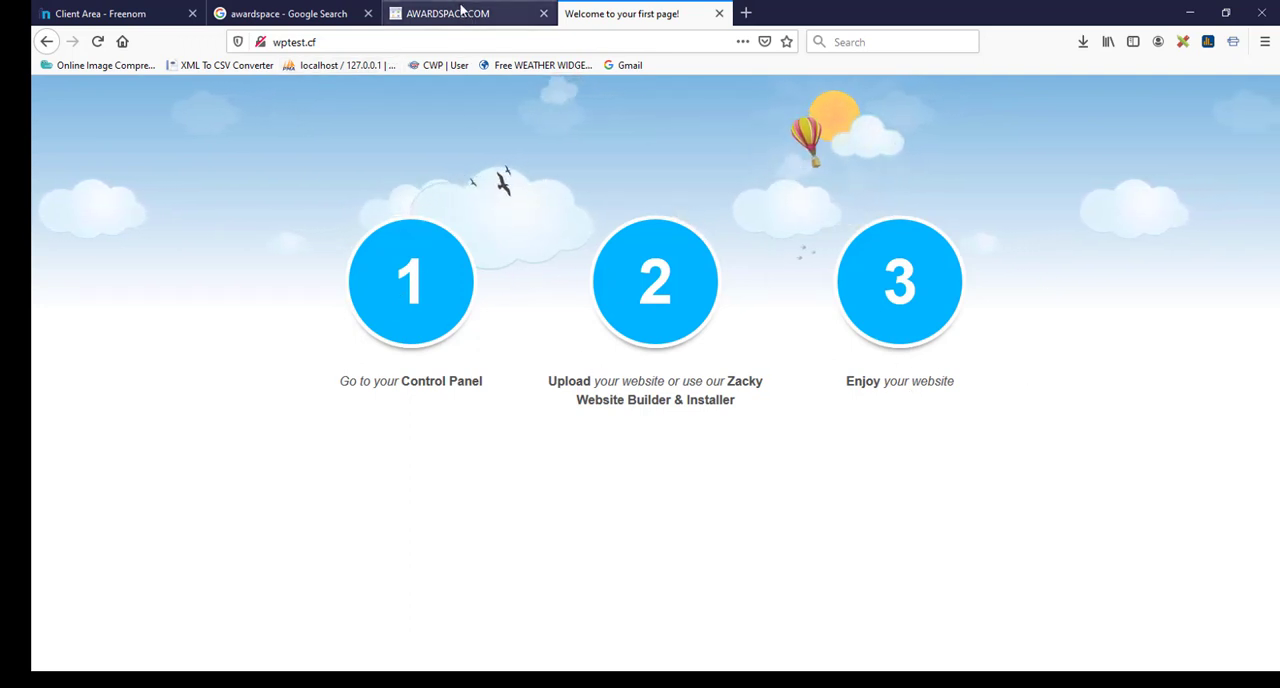
Step: Return to AwardSpace, go to the hosting dashboard and open the Zacky Installer
{"action": "left_click", "coordinate": [460, 12]}
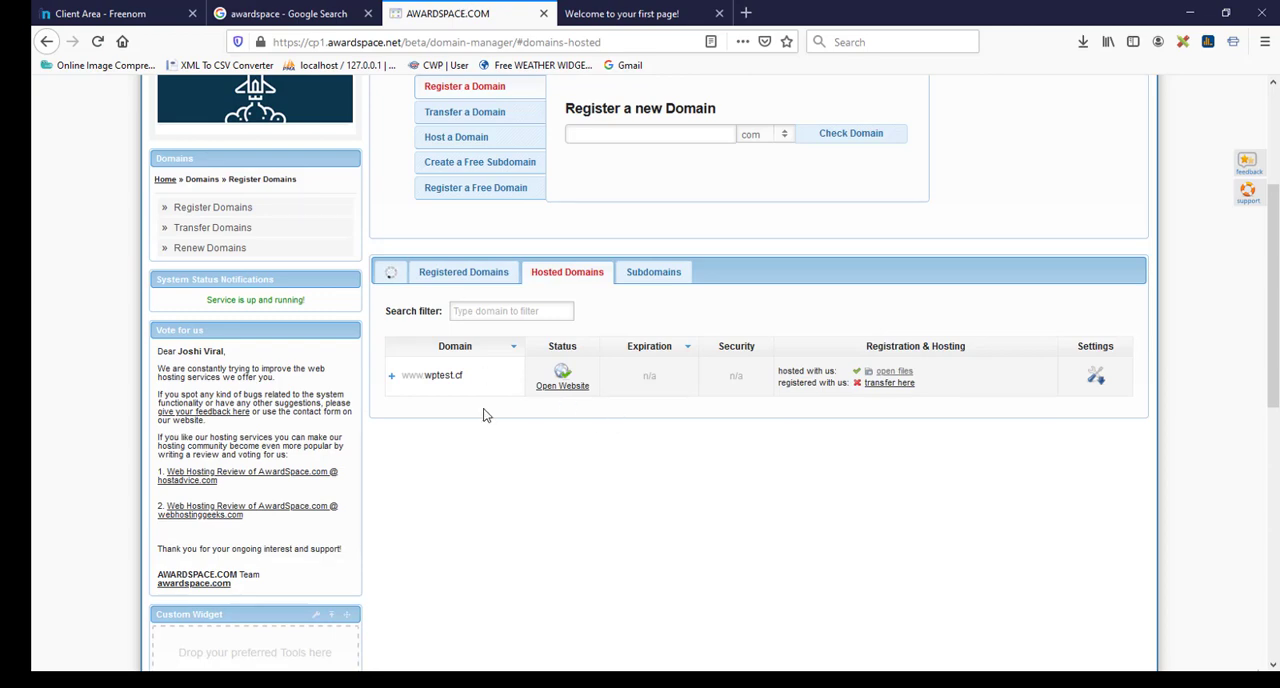
{"action": "scroll", "coordinate": [484, 410], "scroll_direction": "up", "scroll_amount": 5}
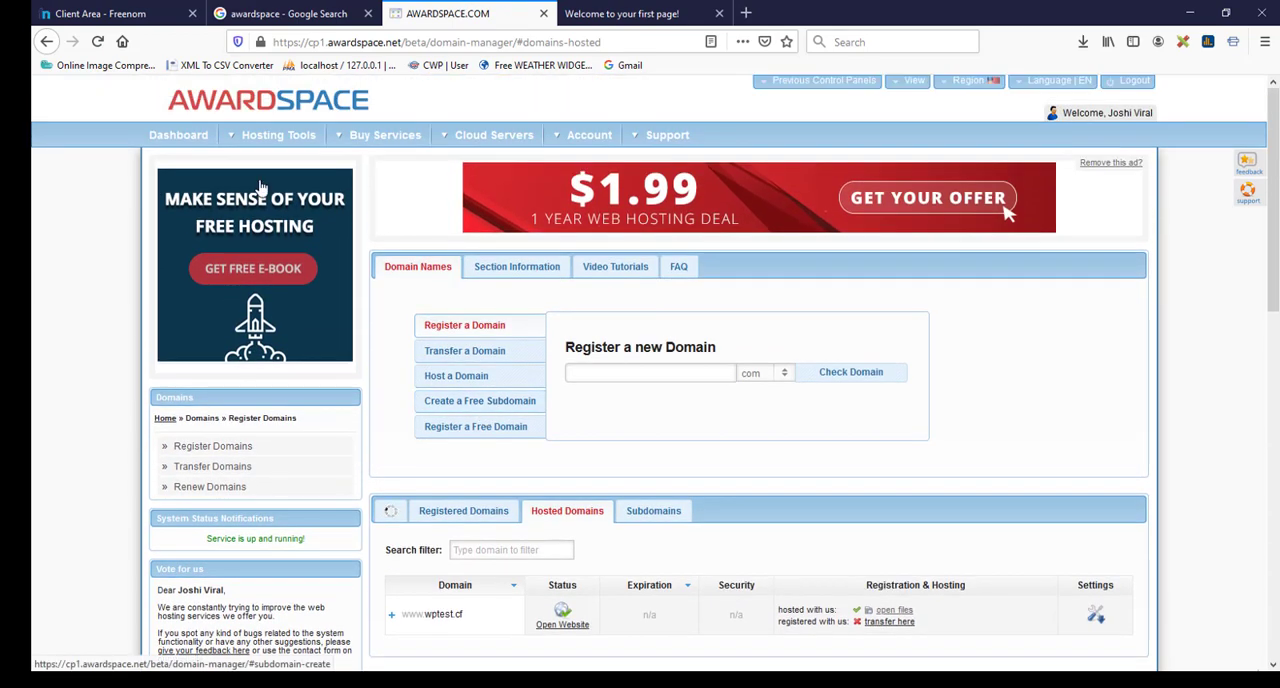
{"action": "left_click", "coordinate": [181, 141]}
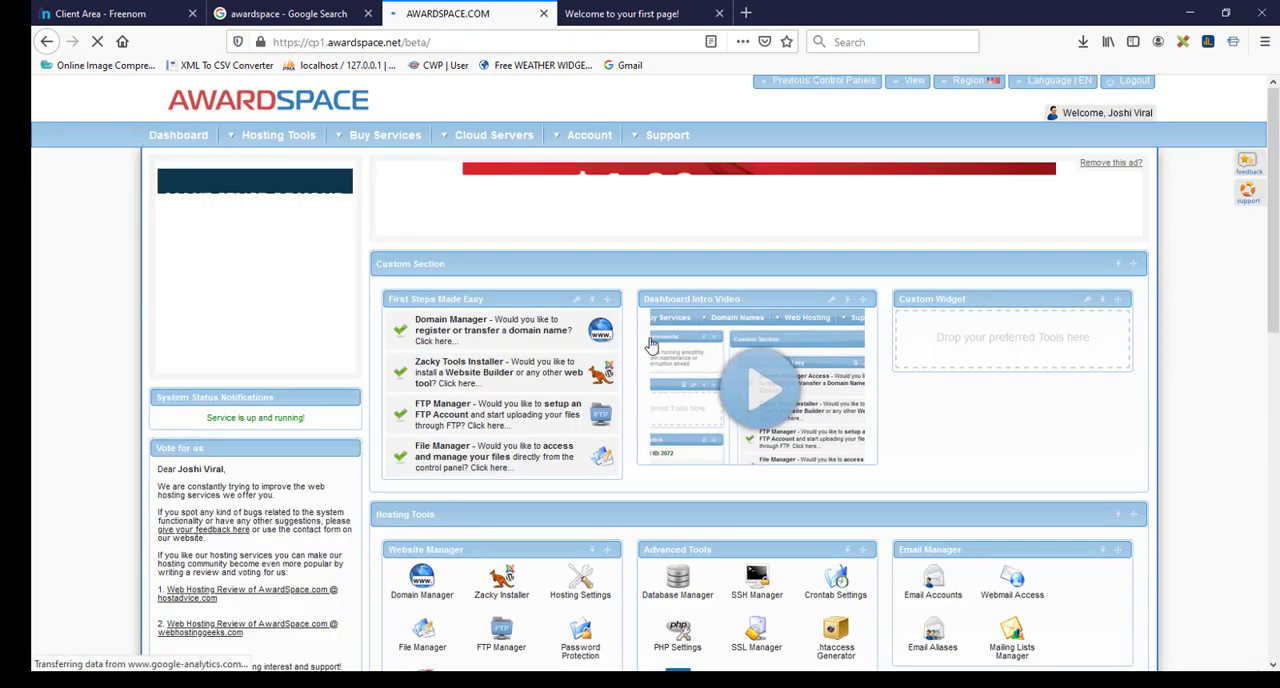
{"action": "scroll", "coordinate": [590, 345], "scroll_direction": "down", "scroll_amount": 1}
{"action": "scroll", "coordinate": [590, 345], "scroll_direction": "down", "scroll_amount": 1}
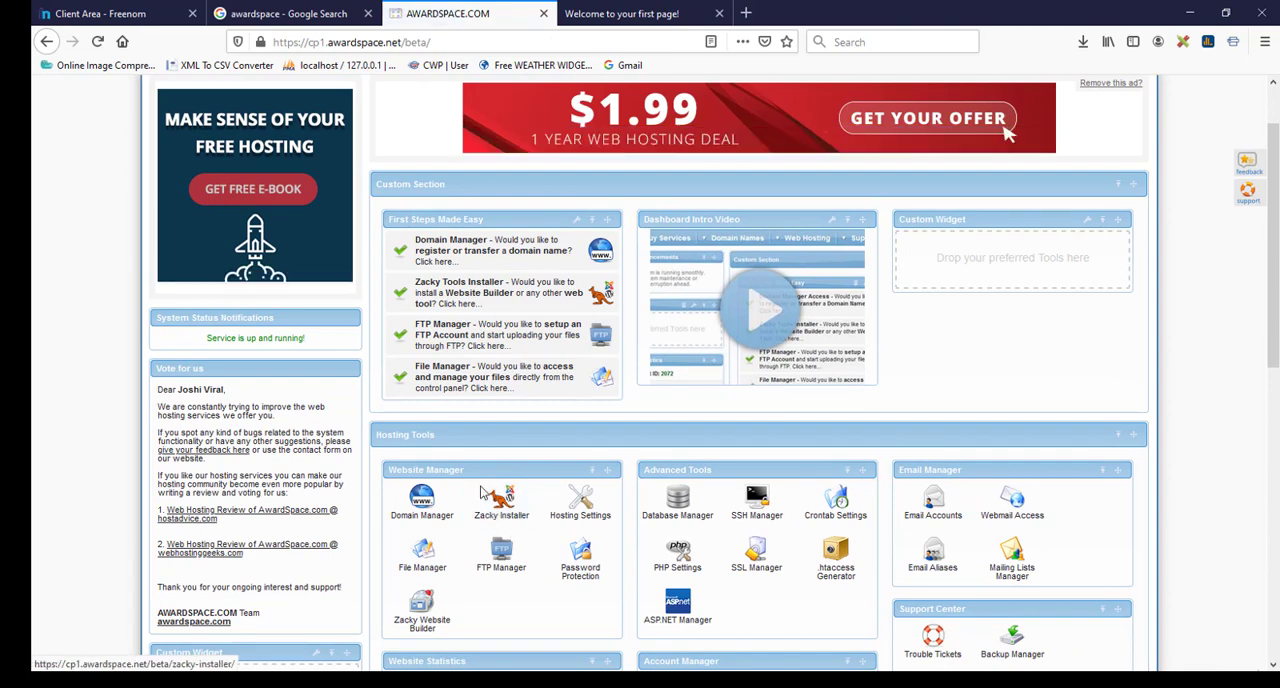
{"action": "left_click", "coordinate": [503, 501]}
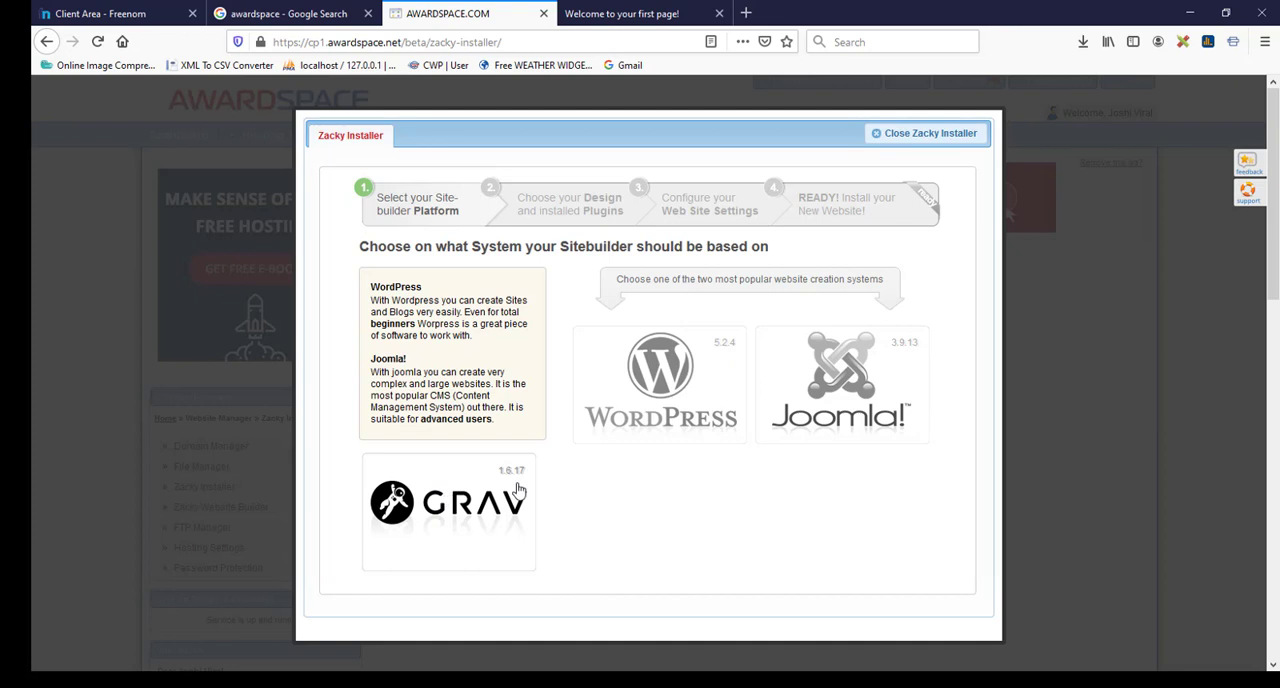
Step: Choose WordPress as the platform, skip the custom themes and exclude WP Super Cache from the extensions
{"action": "left_click", "coordinate": [660, 377]}
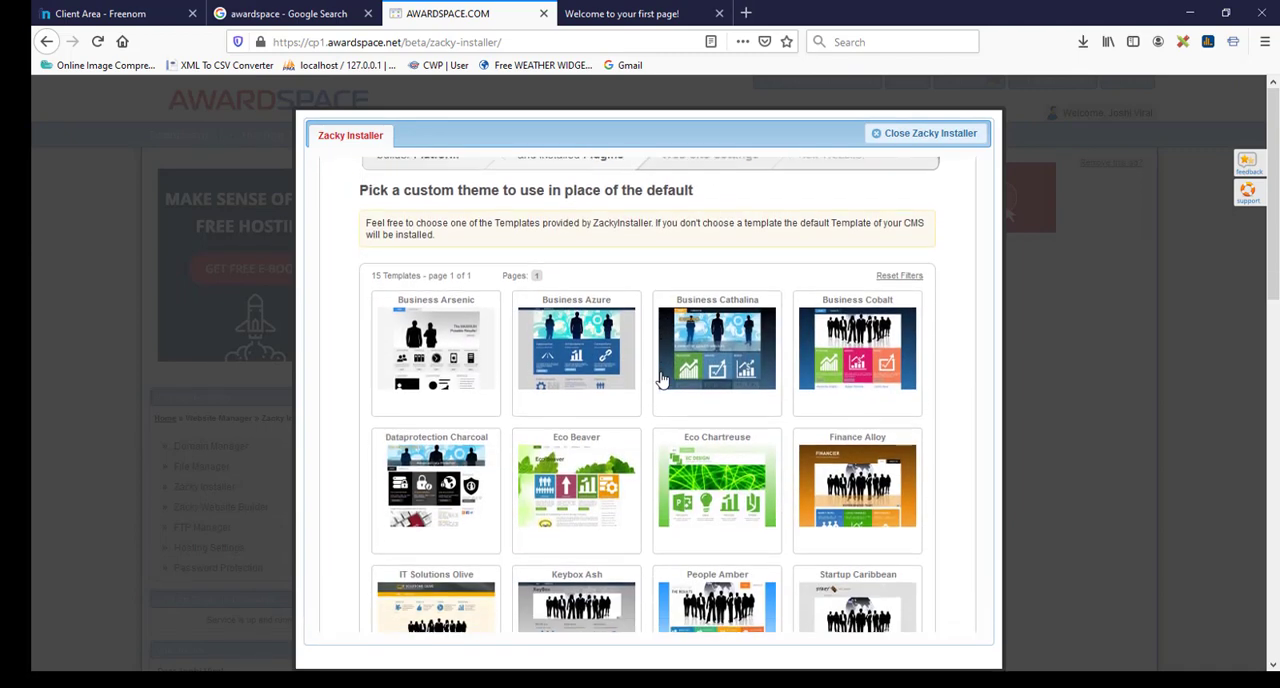
{"action": "scroll", "coordinate": [946, 488], "scroll_direction": "down", "scroll_amount": 4}
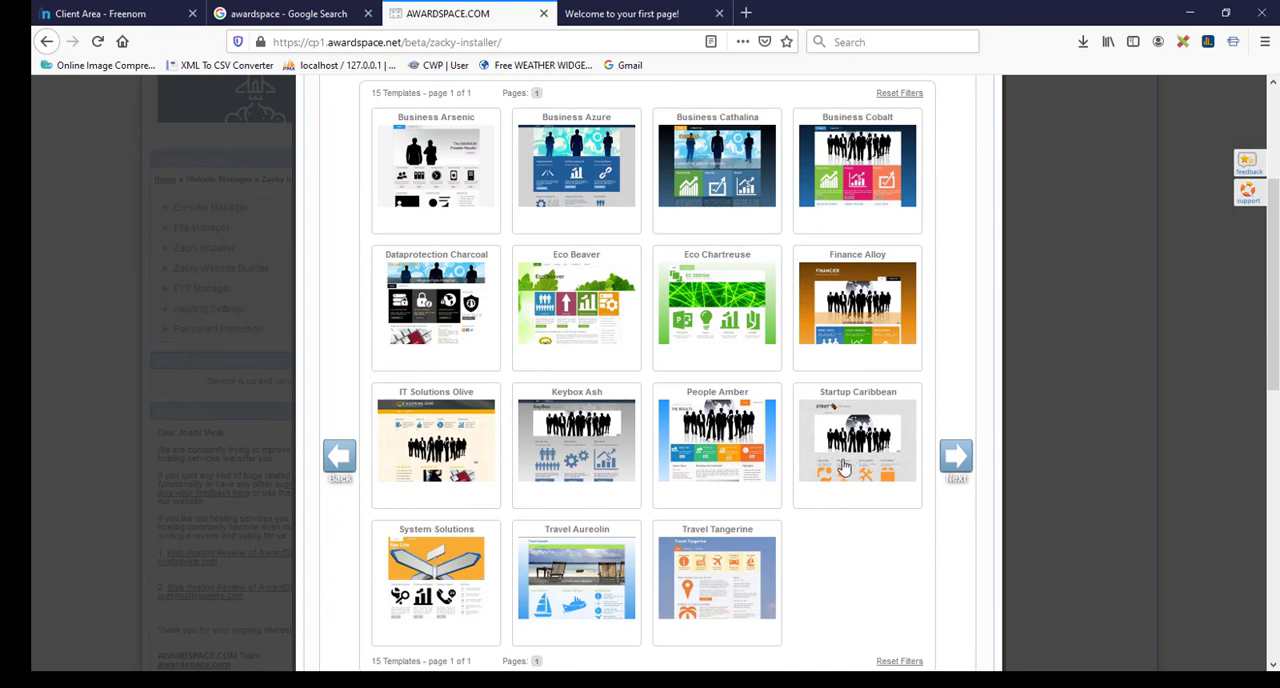
{"action": "left_click", "coordinate": [958, 464]}
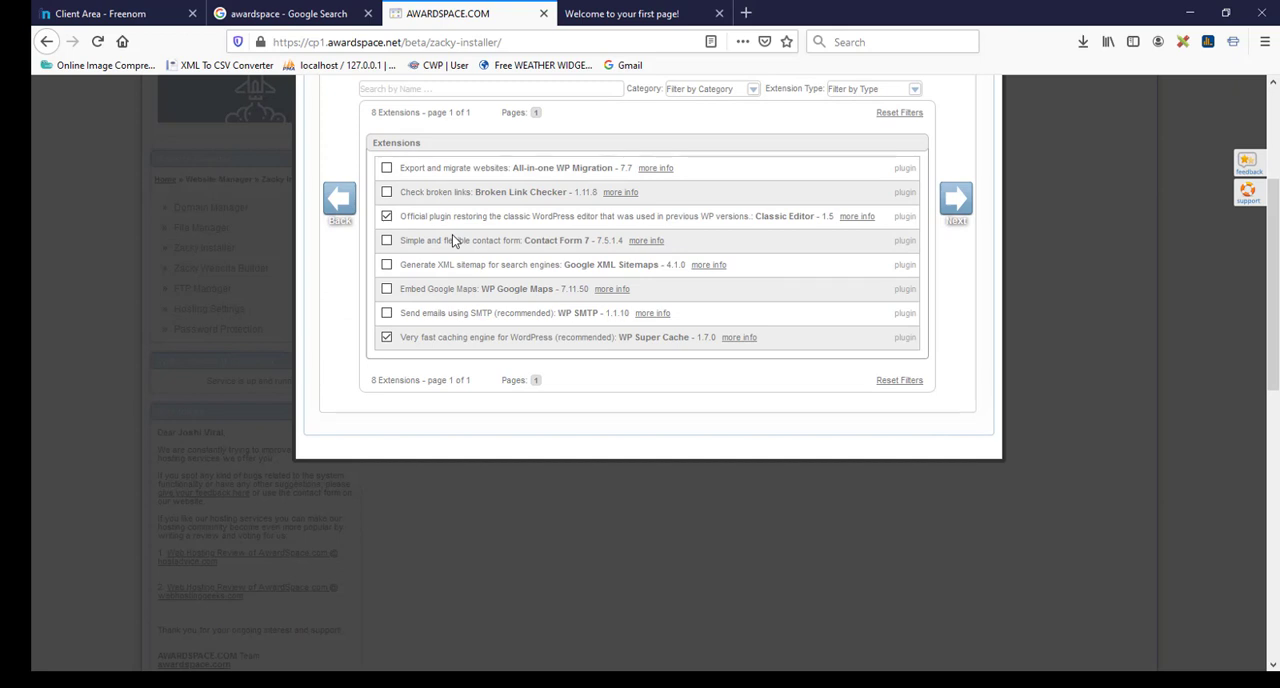
{"action": "left_click", "coordinate": [386, 337]}
{"action": "left_click", "coordinate": [960, 203]}
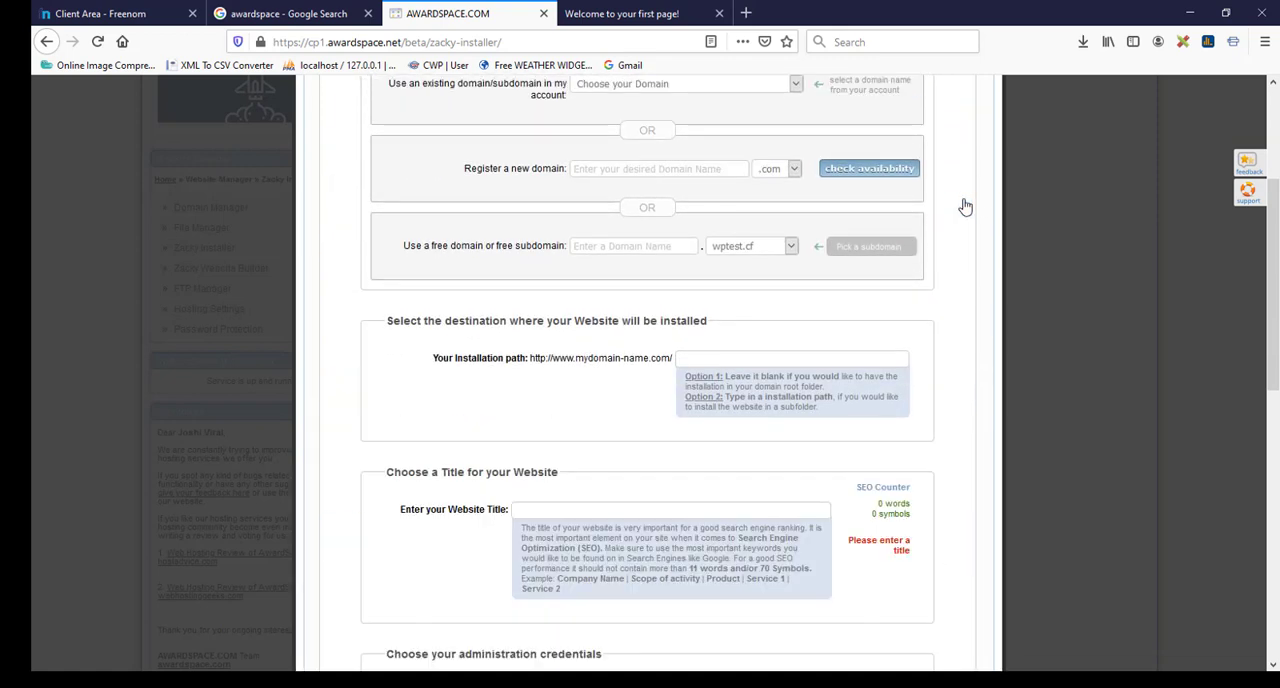
{"action": "scroll", "coordinate": [551, 161], "scroll_direction": "up", "scroll_amount": 2}
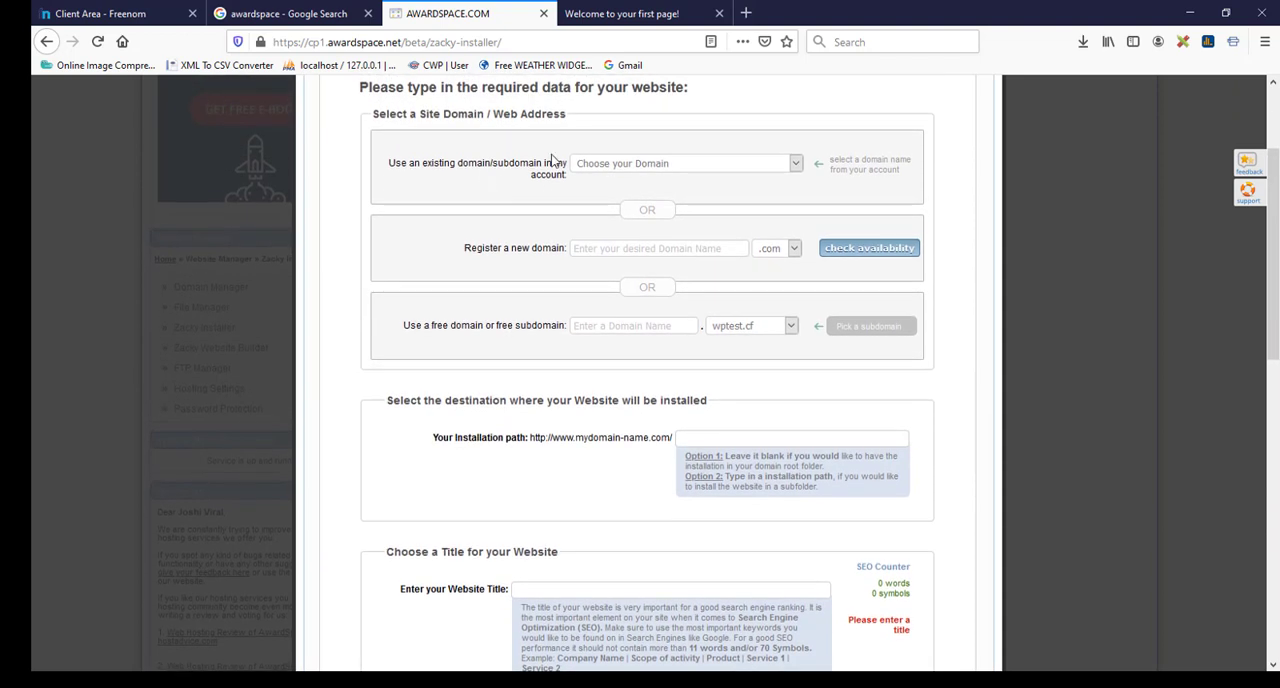
{"action": "left_click", "coordinate": [763, 166]}
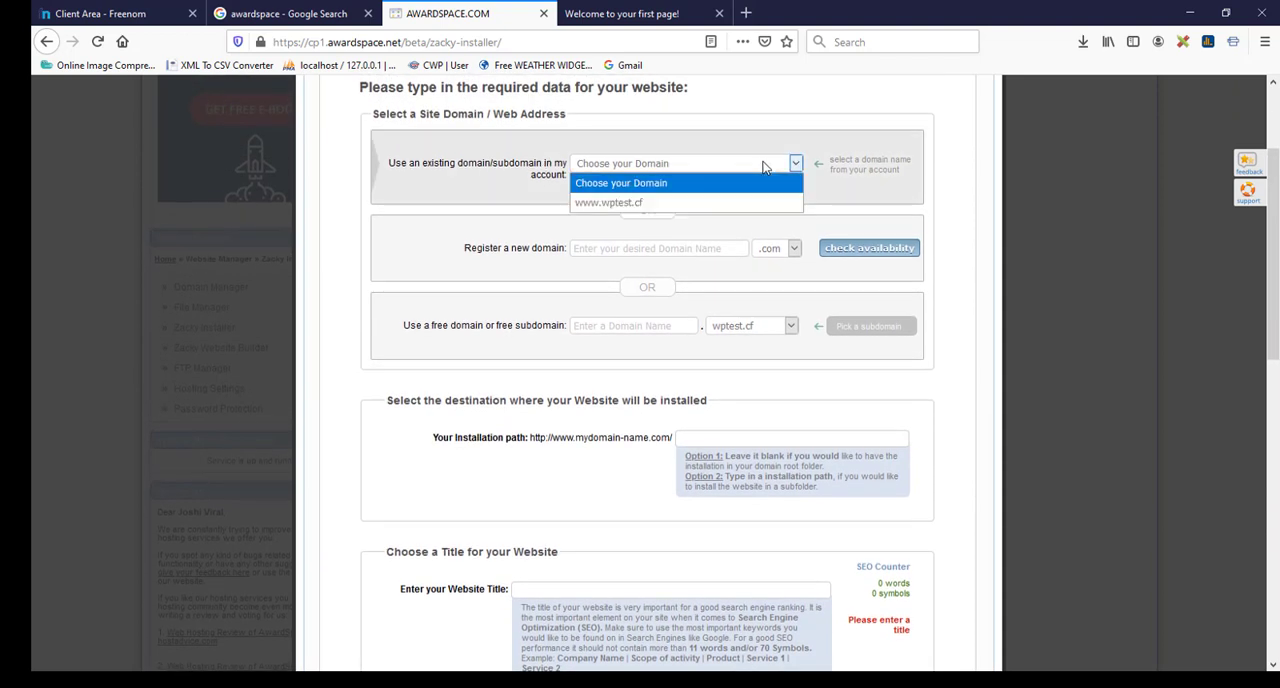
{"action": "left_click", "coordinate": [660, 204]}
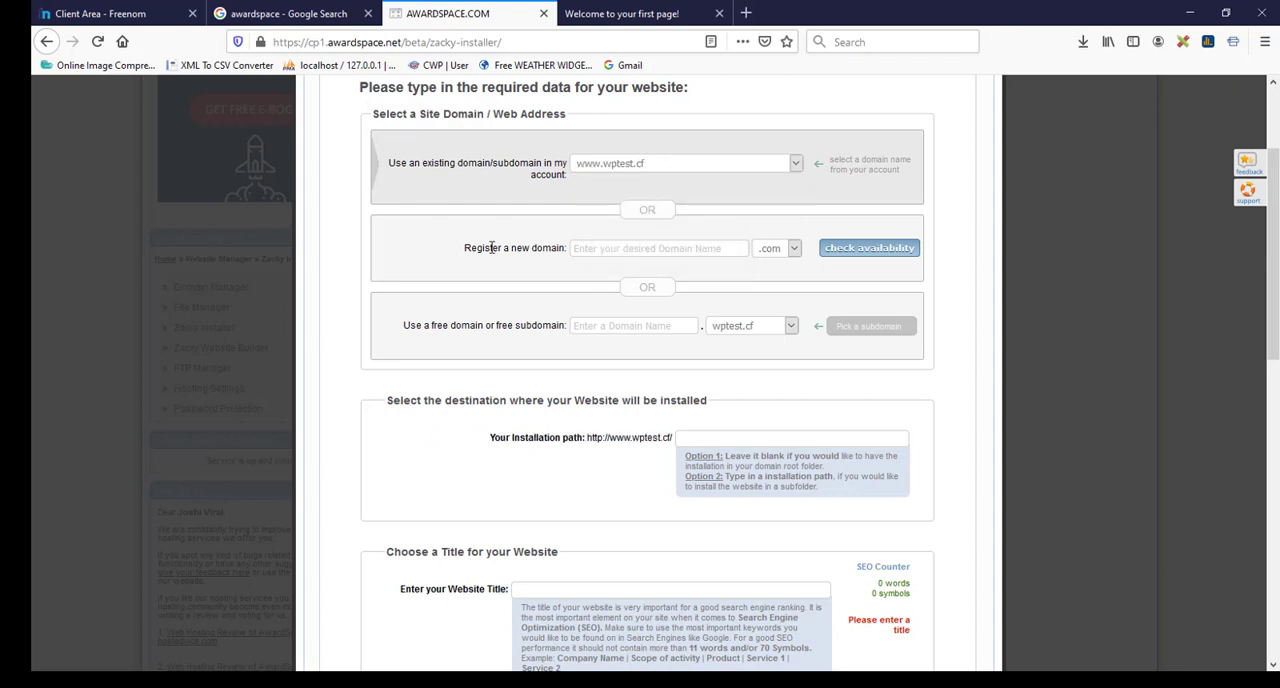
{"action": "scroll", "coordinate": [491, 247], "scroll_direction": "down", "scroll_amount": 2}
{"action": "scroll", "coordinate": [491, 247], "scroll_direction": "down", "scroll_amount": 2}
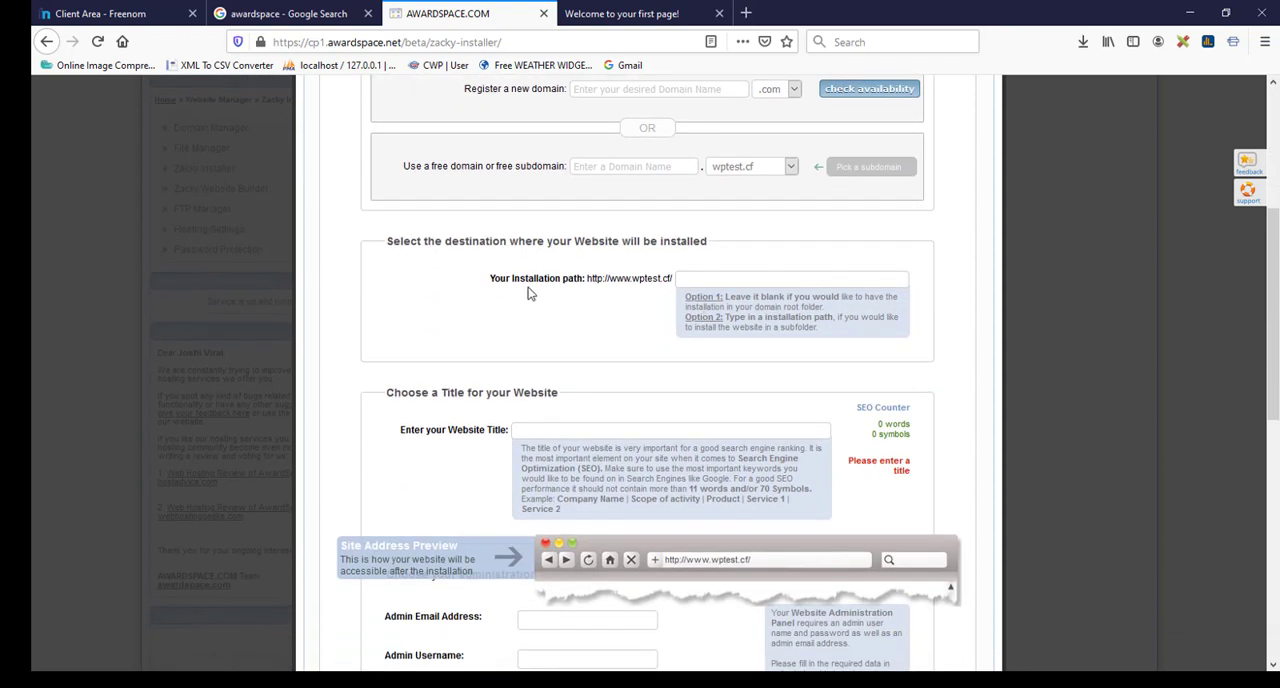
{"action": "scroll", "coordinate": [640, 285], "scroll_direction": "down", "scroll_amount": 2}
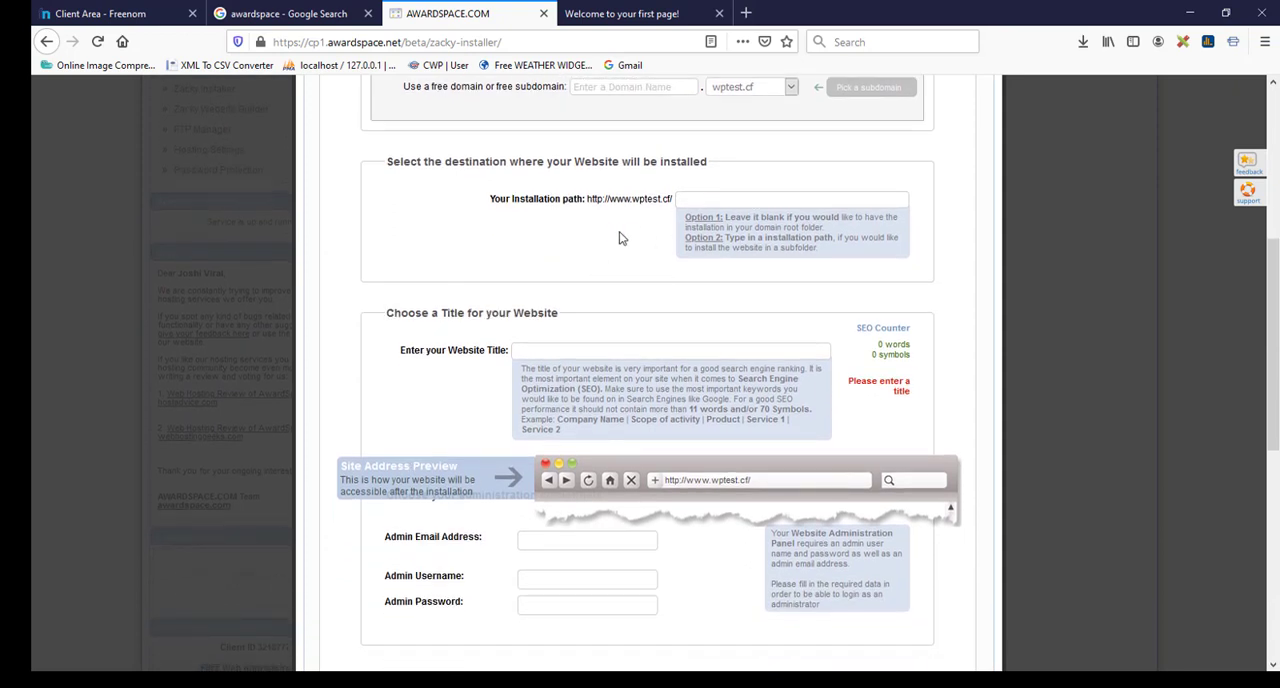
{"action": "scroll", "coordinate": [522, 260], "scroll_direction": "down", "scroll_amount": 2}
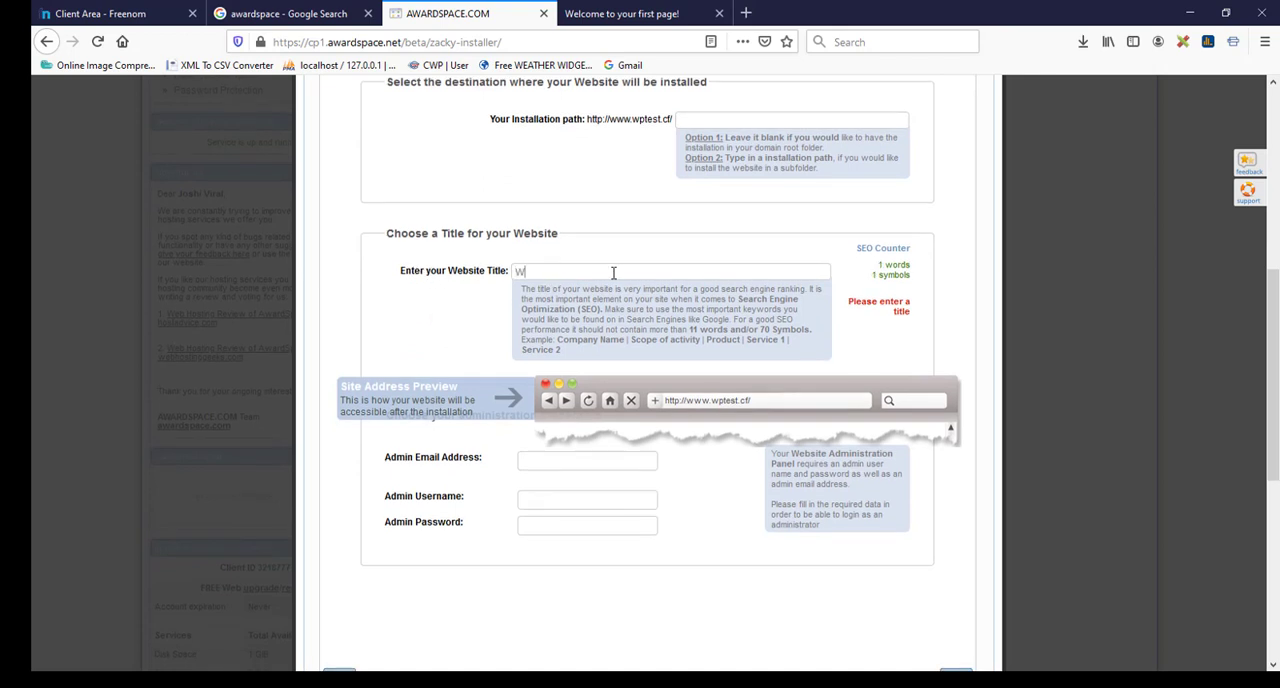
{"action": "type", "text": "p Test"}
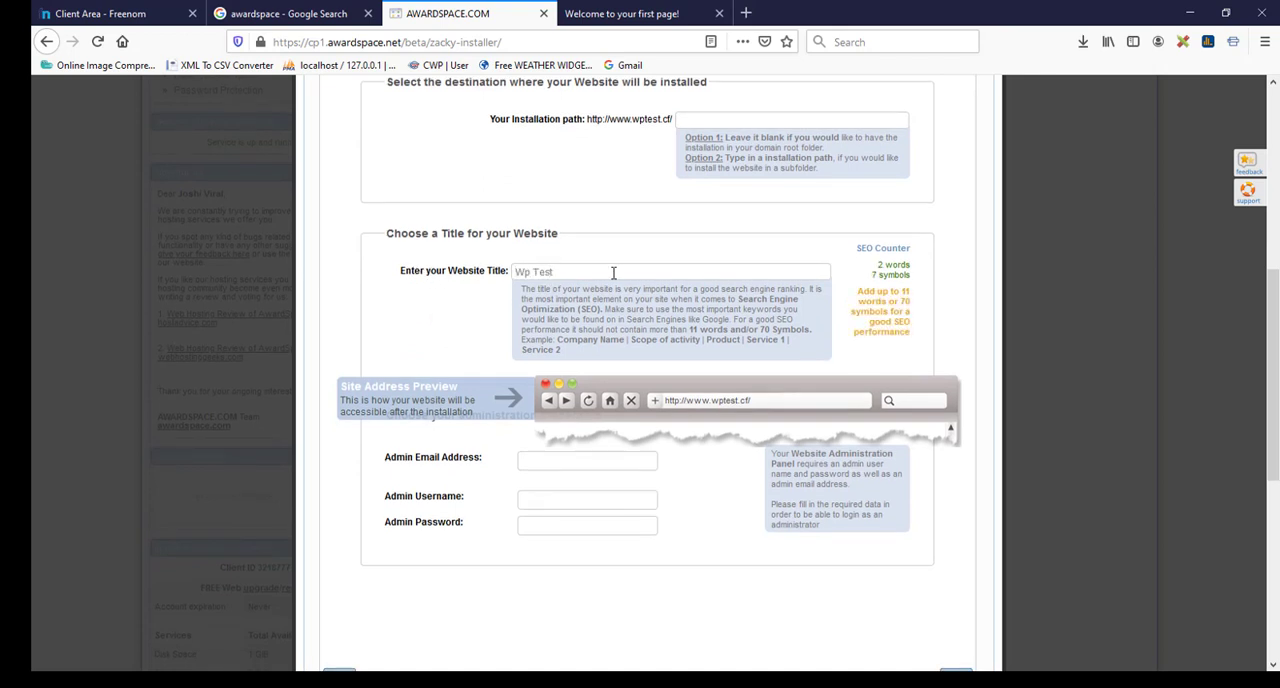
Step: Enter the admin e-mail address, the username admin and the admin password, and continue to the installation overview
{"action": "scroll", "coordinate": [440, 318], "scroll_direction": "down", "scroll_amount": 4}
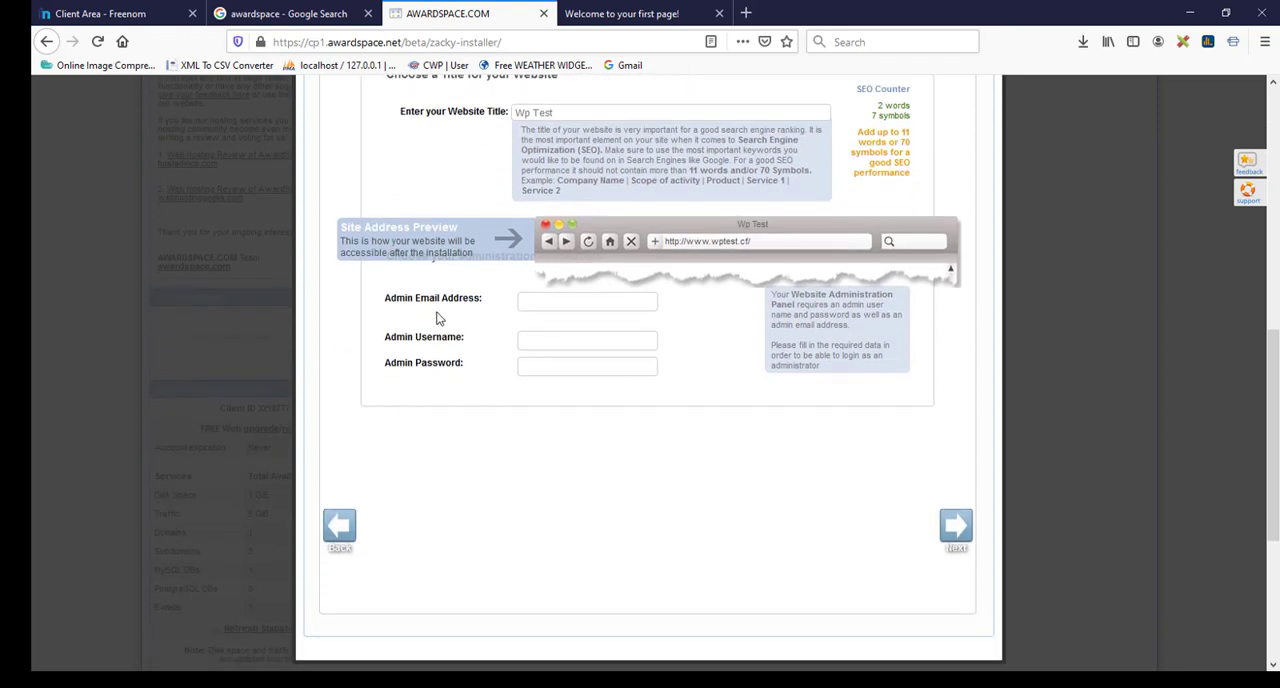
{"action": "left_click", "coordinate": [568, 298]}
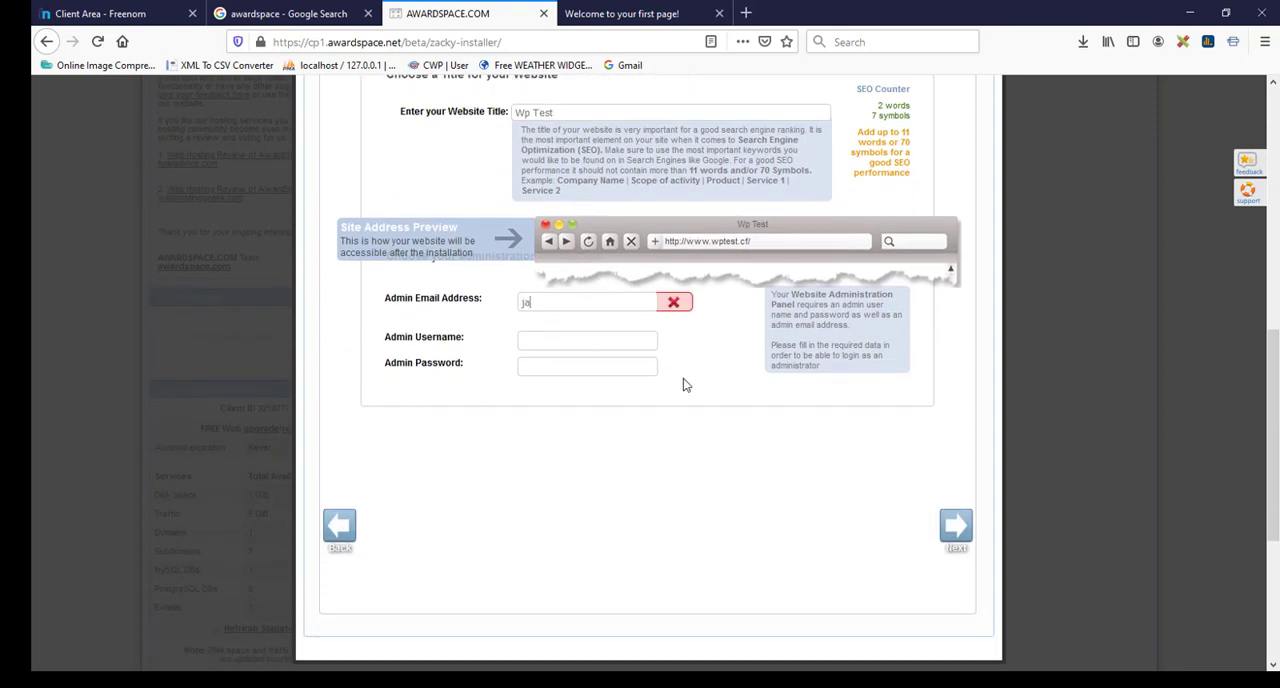
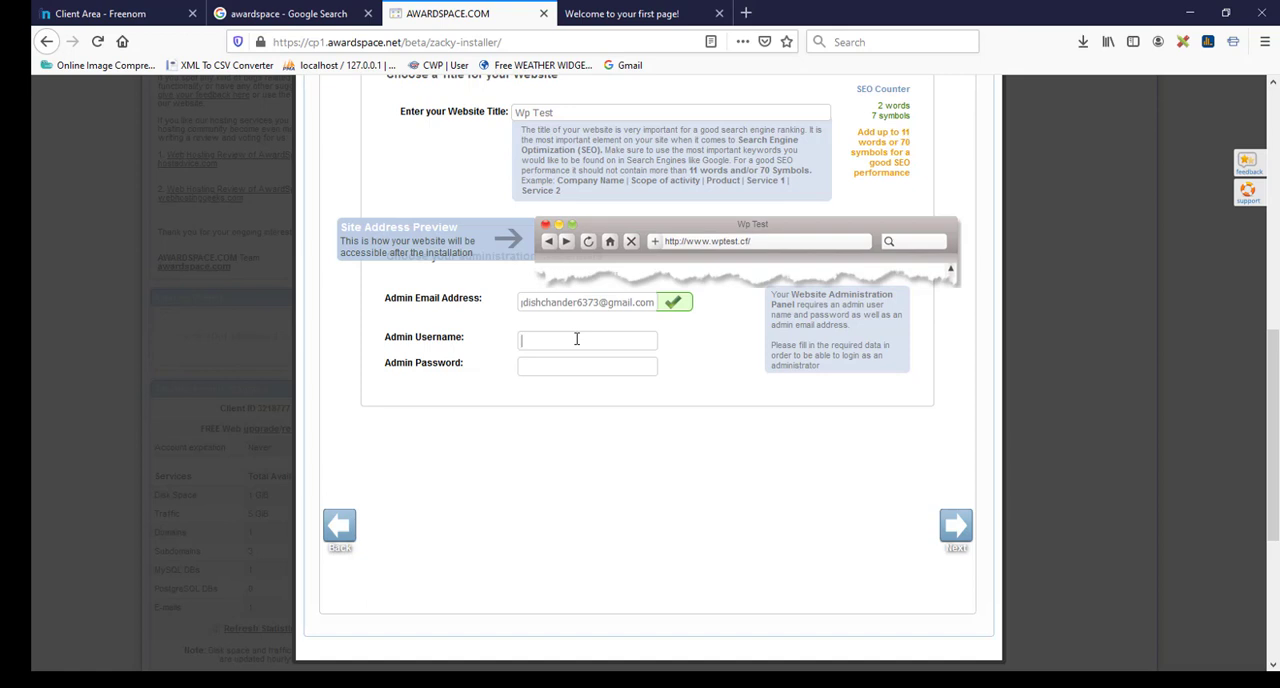
{"action": "type", "text": "admin"}
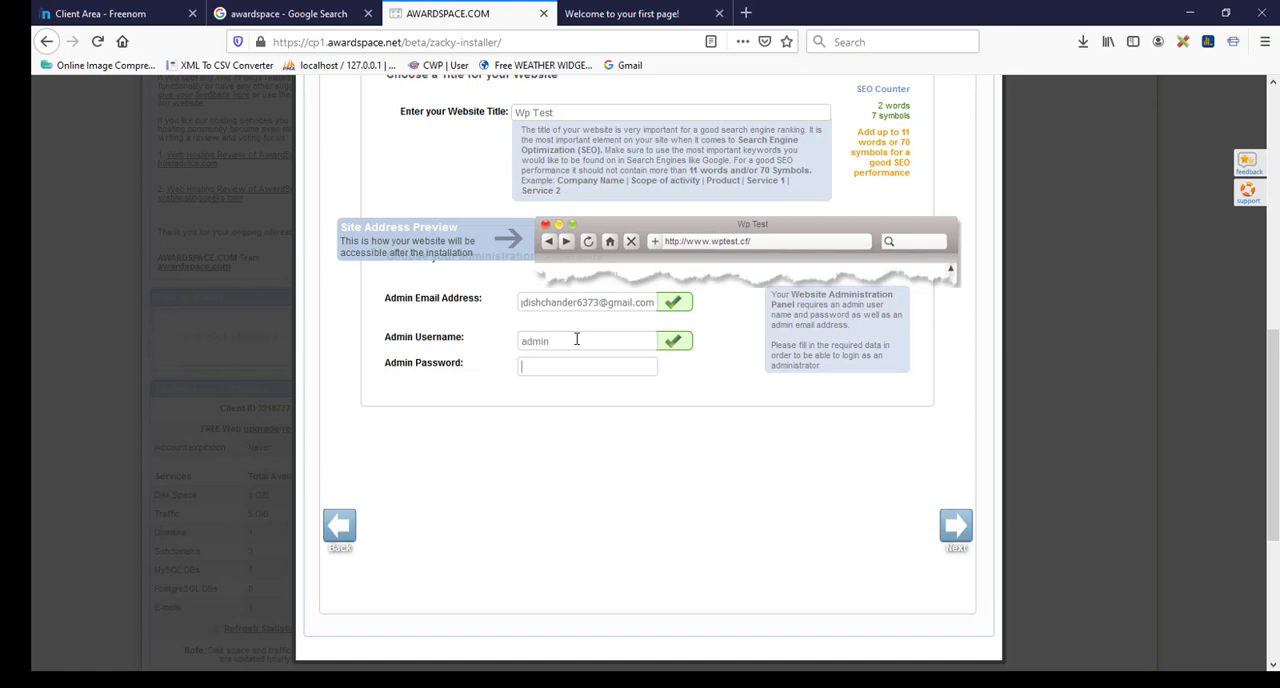
{"action": "type", "text": "••••••••"}
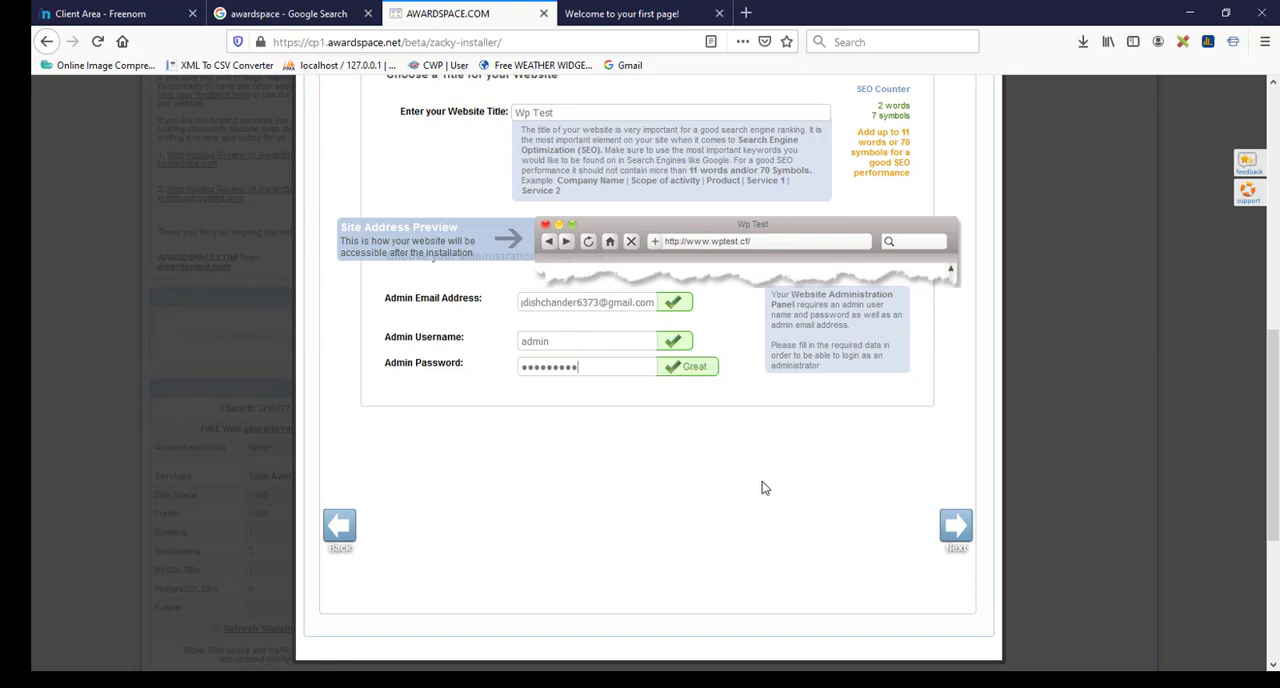
{"action": "left_click", "coordinate": [954, 537]}
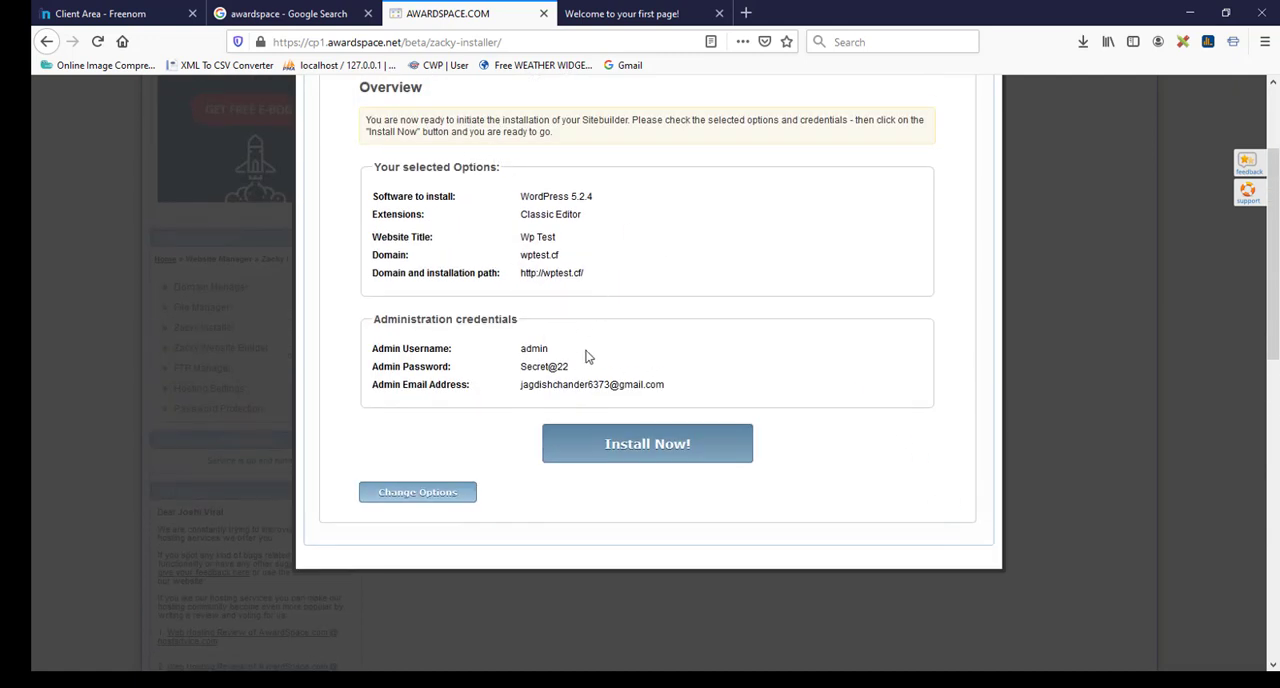
Step: Install WordPress with the chosen options and follow the progress through to the site links
{"action": "left_click", "coordinate": [668, 447]}
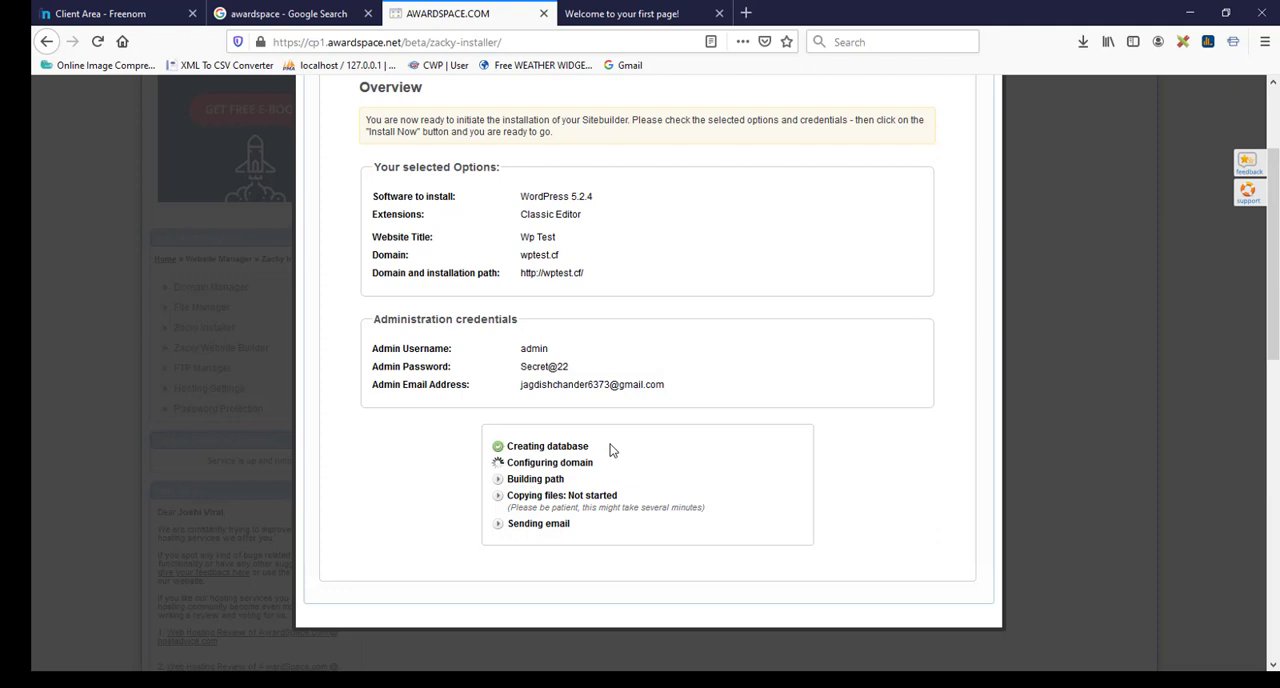
{"action": "scroll", "coordinate": [610, 450], "scroll_direction": "down", "scroll_amount": 2}
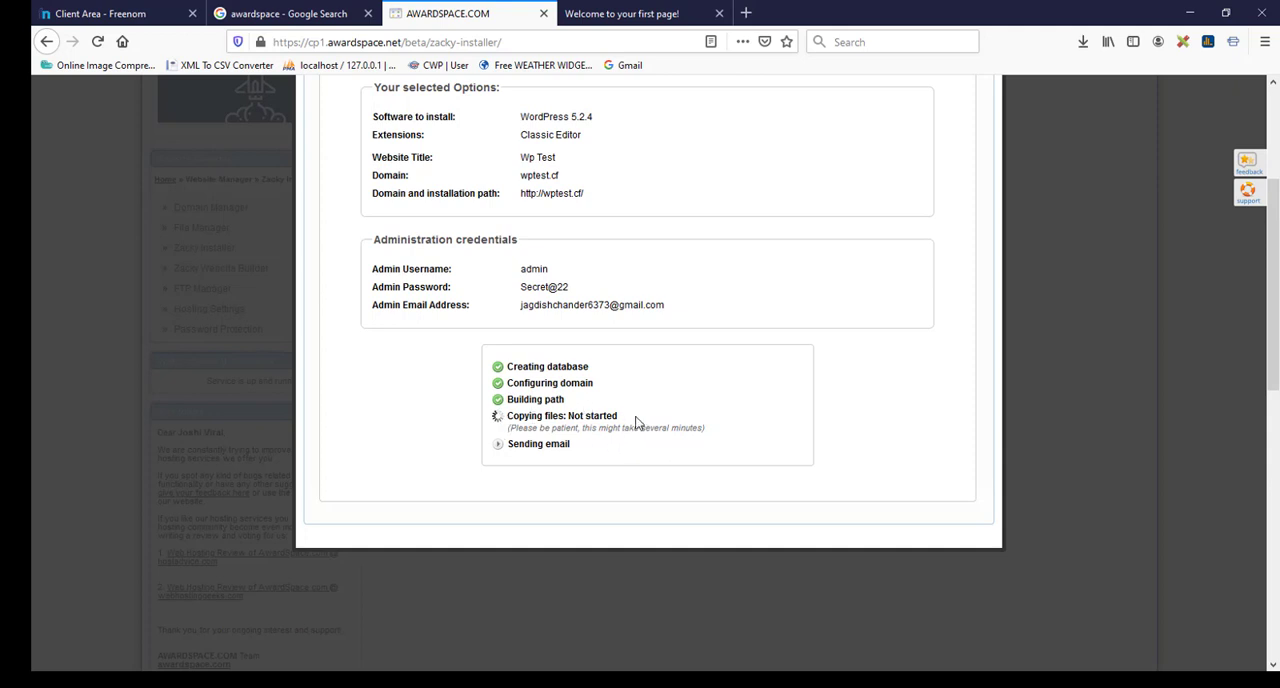
{"action": "scroll", "coordinate": [636, 422], "scroll_direction": "down", "scroll_amount": 2}
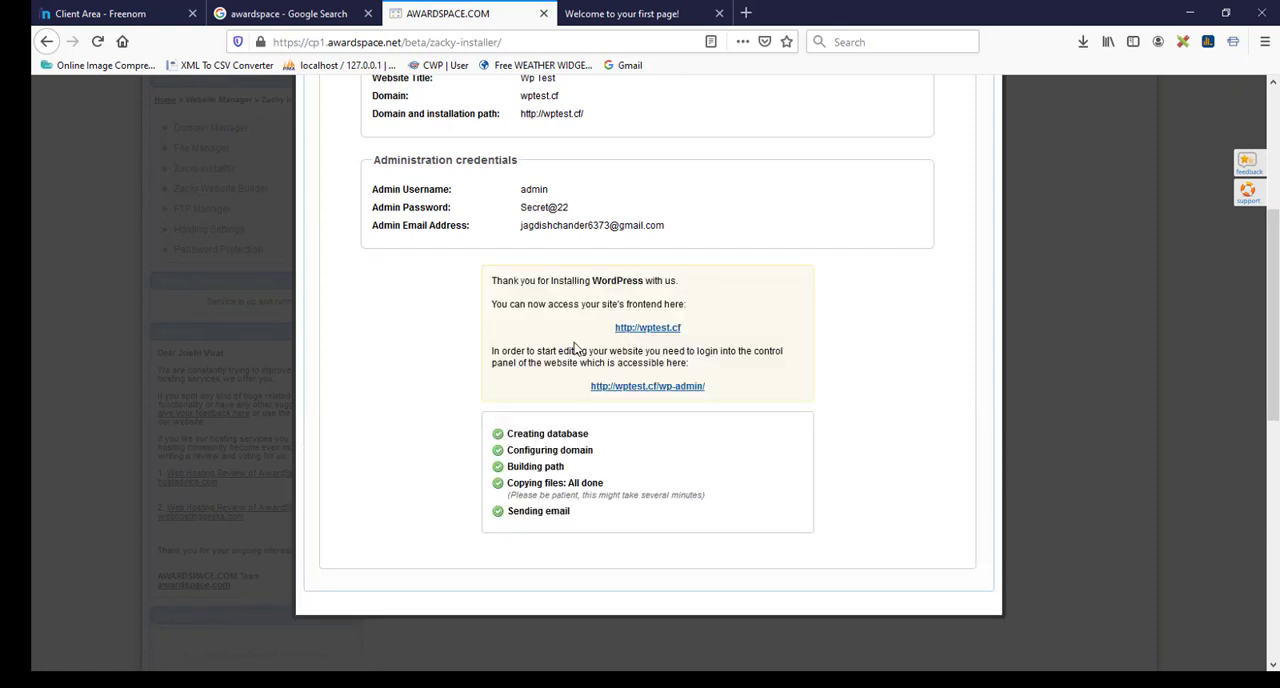
{"action": "scroll", "coordinate": [598, 440], "scroll_direction": "down", "scroll_amount": 2}
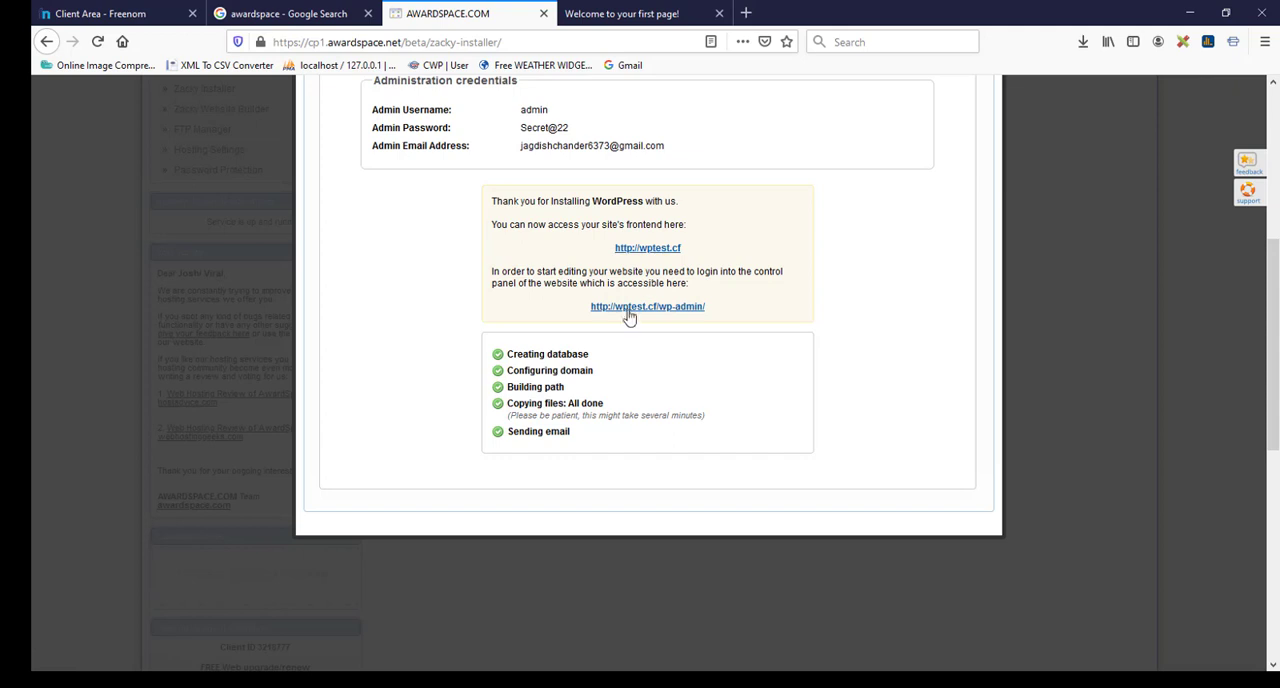
Step: Open the site's frontend and its wp-admin address in new browser tabs
{"action": "middle_click", "coordinate": [648, 248]}
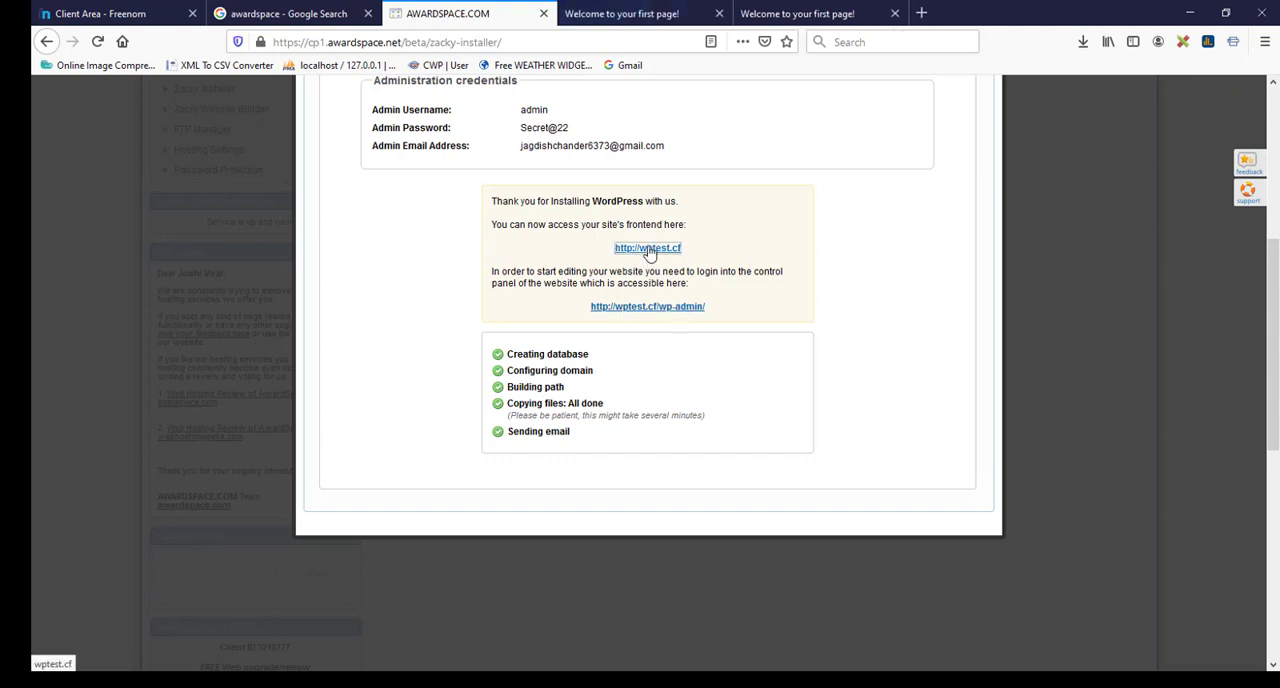
{"action": "middle_click", "coordinate": [654, 310]}
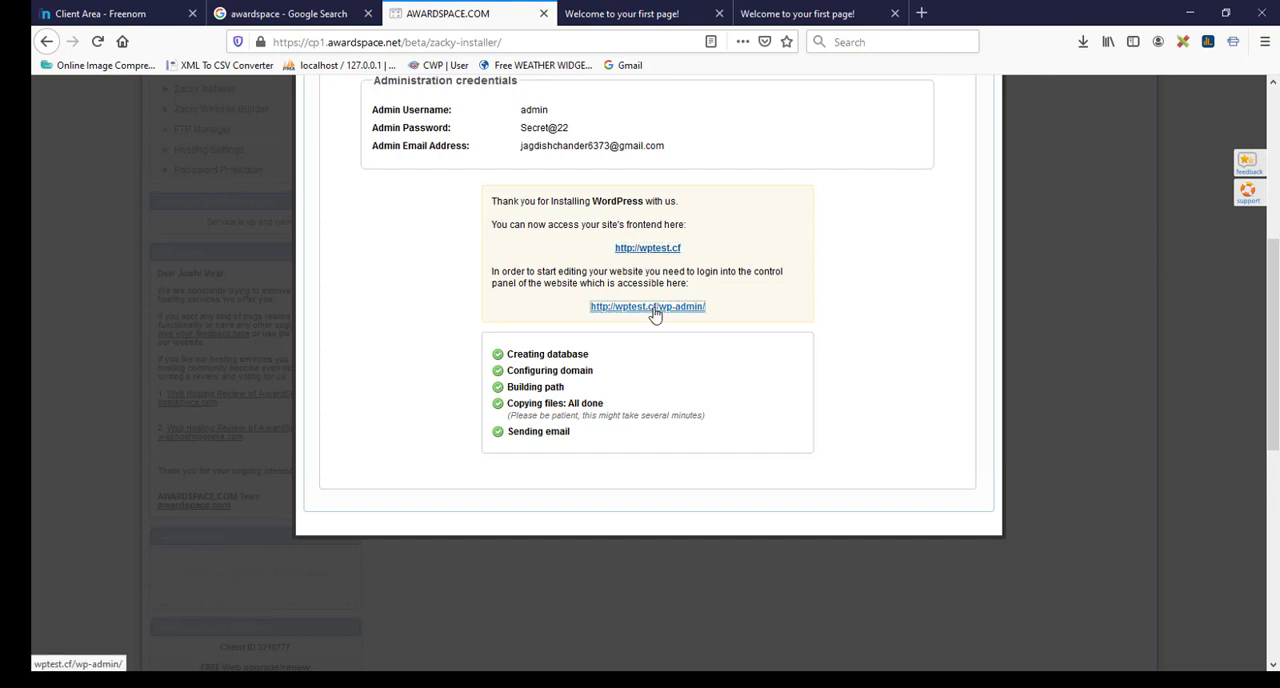
{"action": "left_click", "coordinate": [790, 8]}
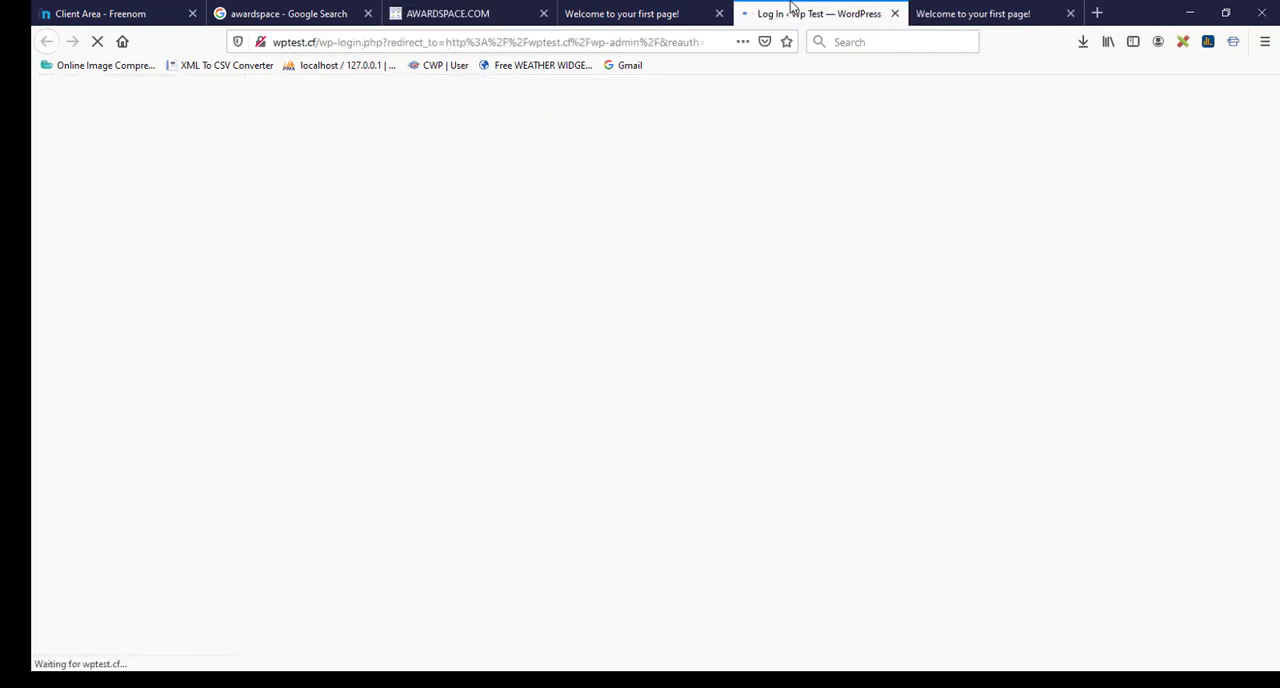
Step: Reload the wptest.cf homepage and look over the new WordPress site
{"action": "left_click", "coordinate": [651, 12]}
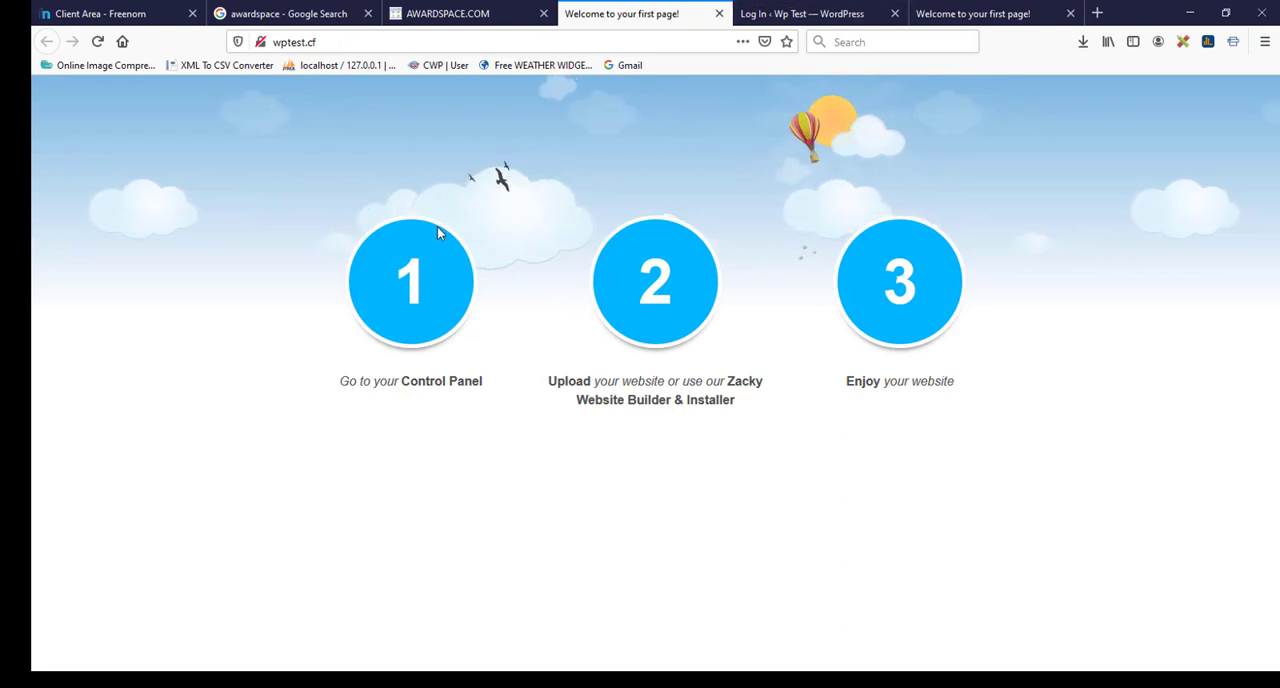
{"action": "key", "text": "F5"}
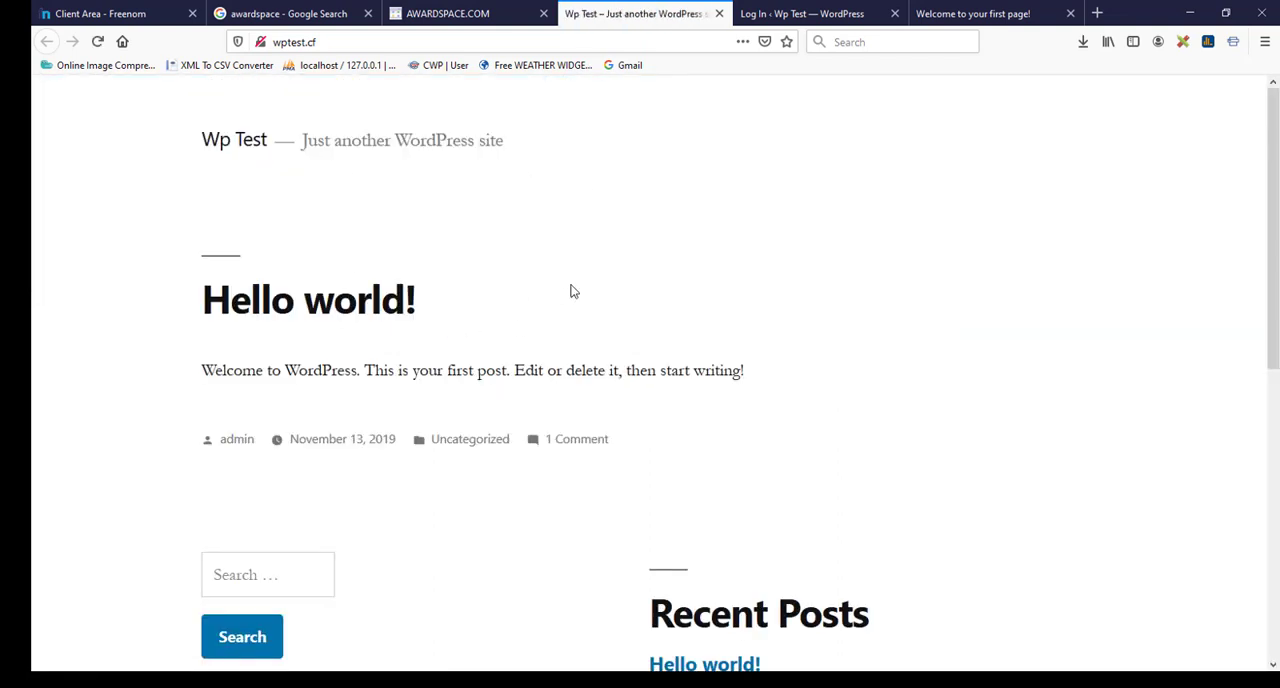
{"action": "scroll", "coordinate": [600, 345], "scroll_direction": "down", "scroll_amount": 3}
{"action": "scroll", "coordinate": [583, 340], "scroll_direction": "up", "scroll_amount": 3}
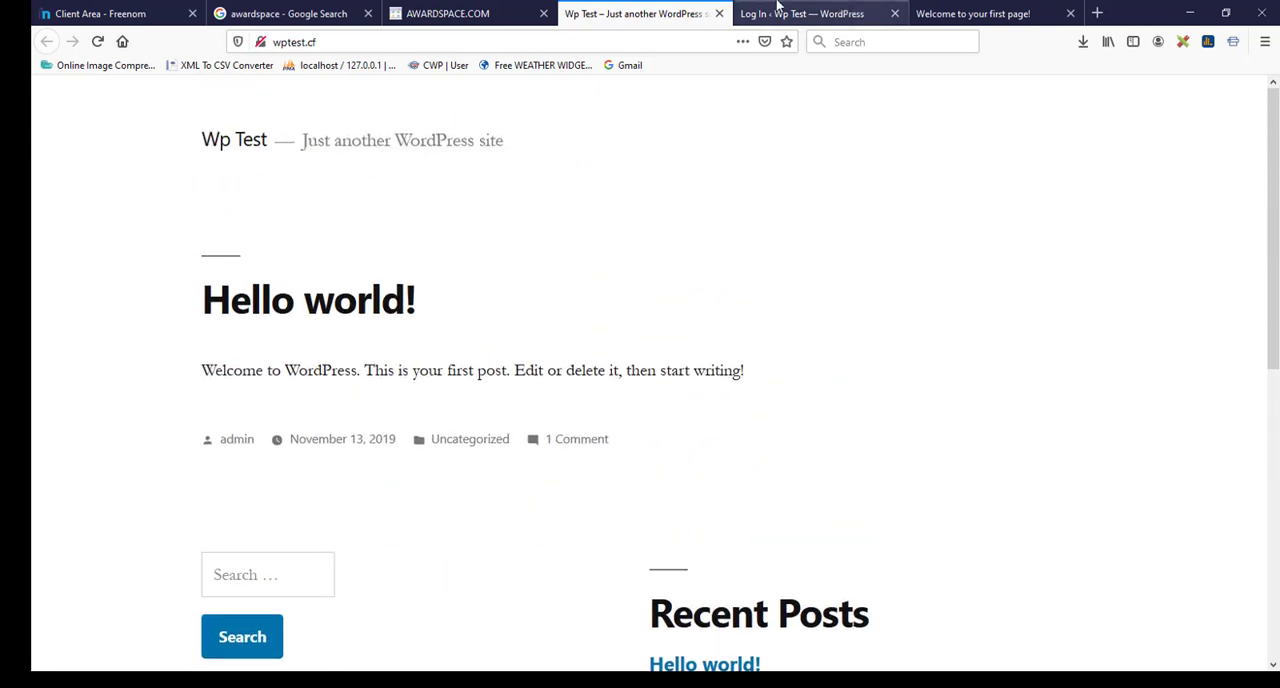
Step: Log in to the WordPress admin of wptest.cf with the username admin and the account password
{"action": "left_click", "coordinate": [777, 8]}
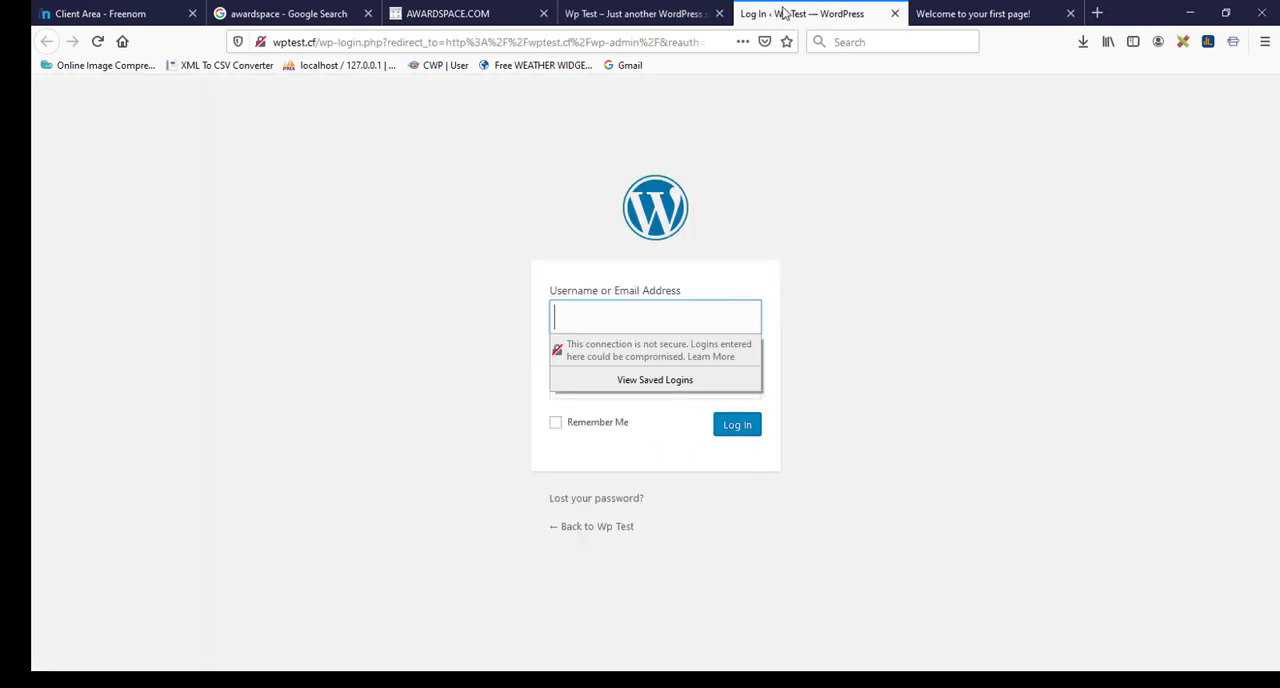
{"action": "left_click", "coordinate": [604, 311]}
{"action": "type", "text": "admin"}
{"action": "key", "text": "Tab"}
{"action": "type", "text": "●●●●●●●"}
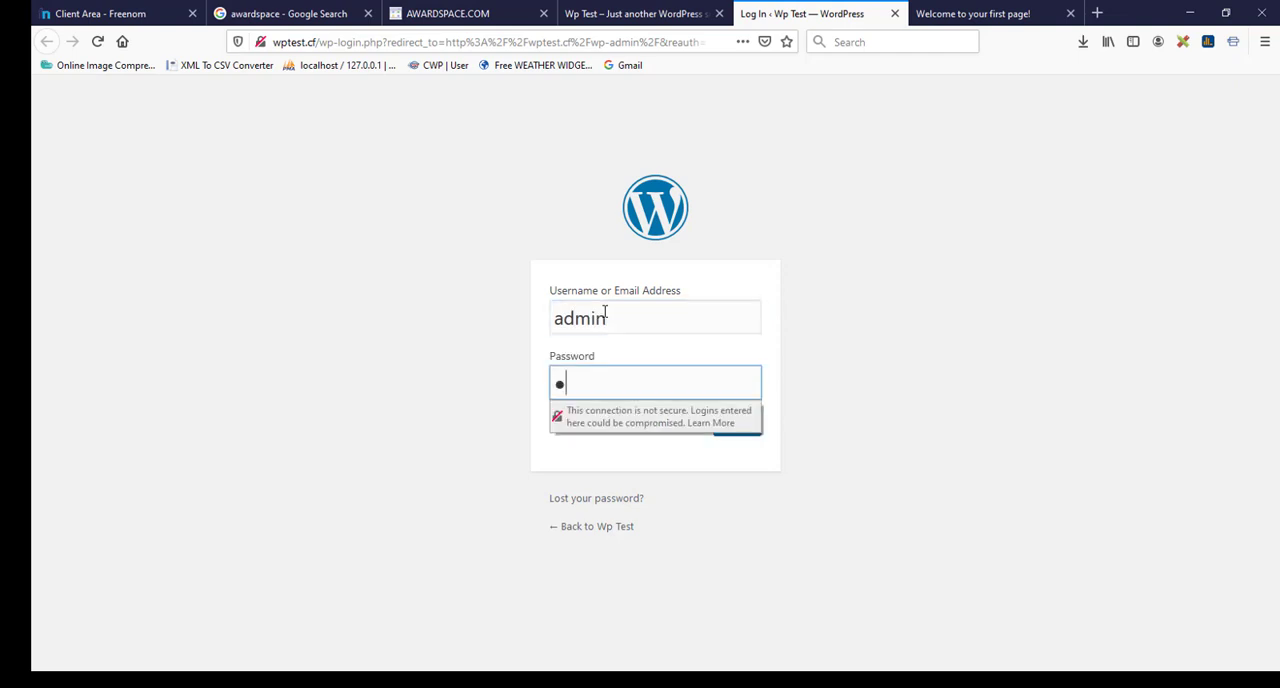
{"action": "type", "text": "●●"}
{"action": "left_click", "coordinate": [735, 428]}
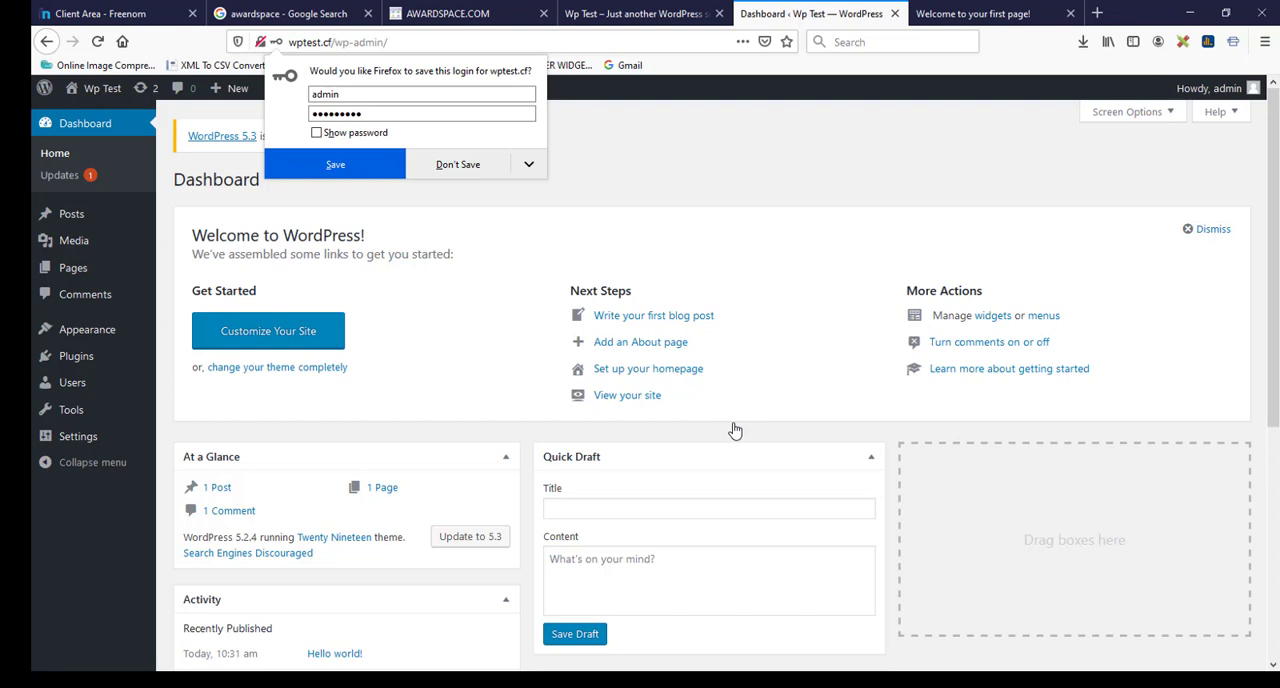
Step: Go to the site's installed themes and open the page for adding a new theme
{"action": "mouse_move", "coordinate": [109, 331]}
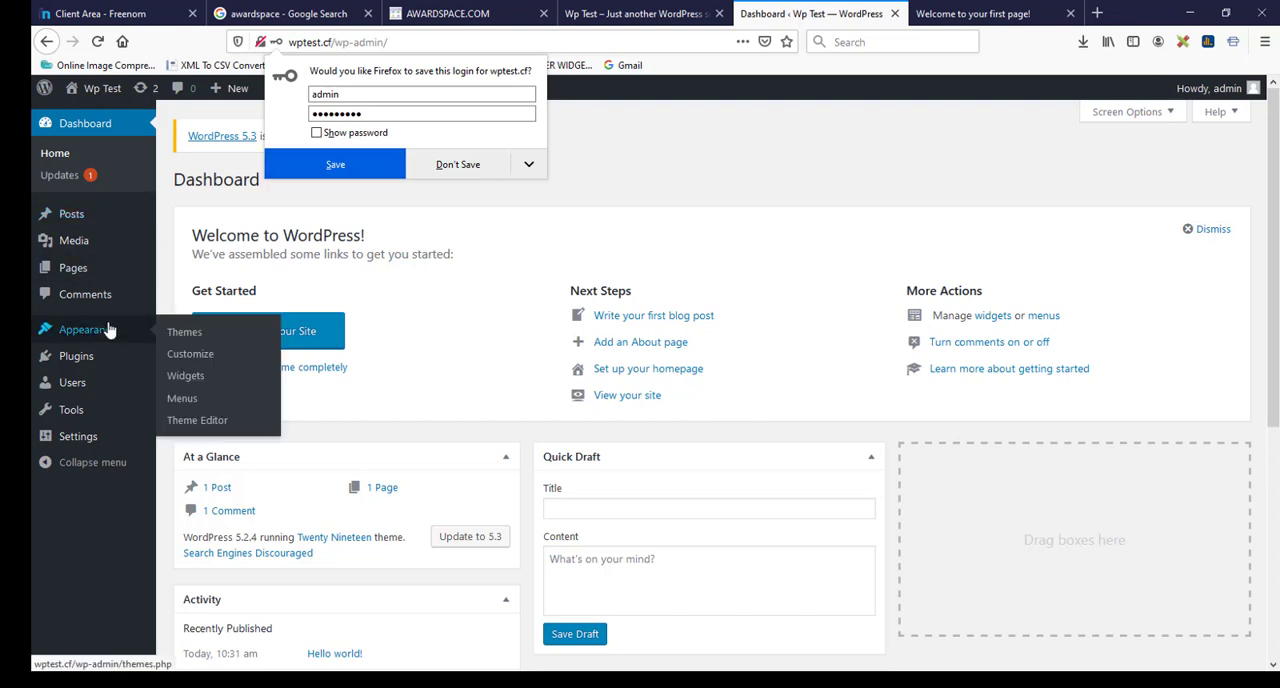
{"action": "left_click", "coordinate": [195, 340]}
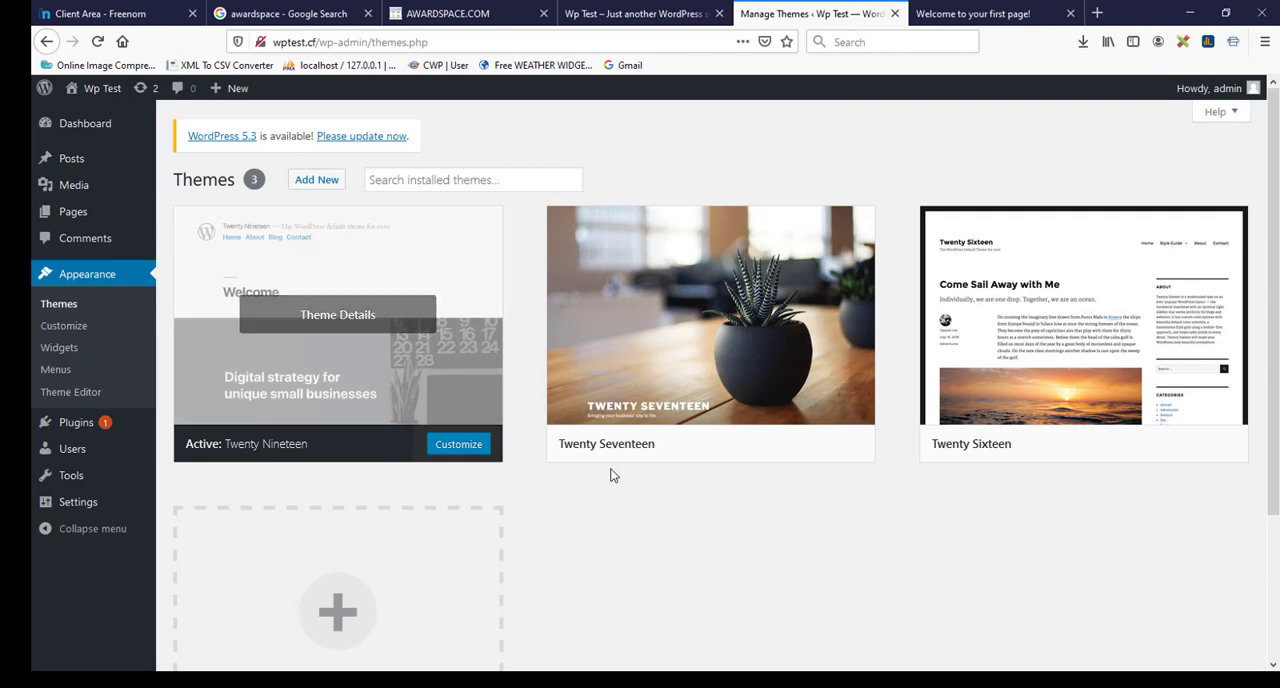
{"action": "scroll", "coordinate": [390, 520], "scroll_direction": "down", "scroll_amount": 2}
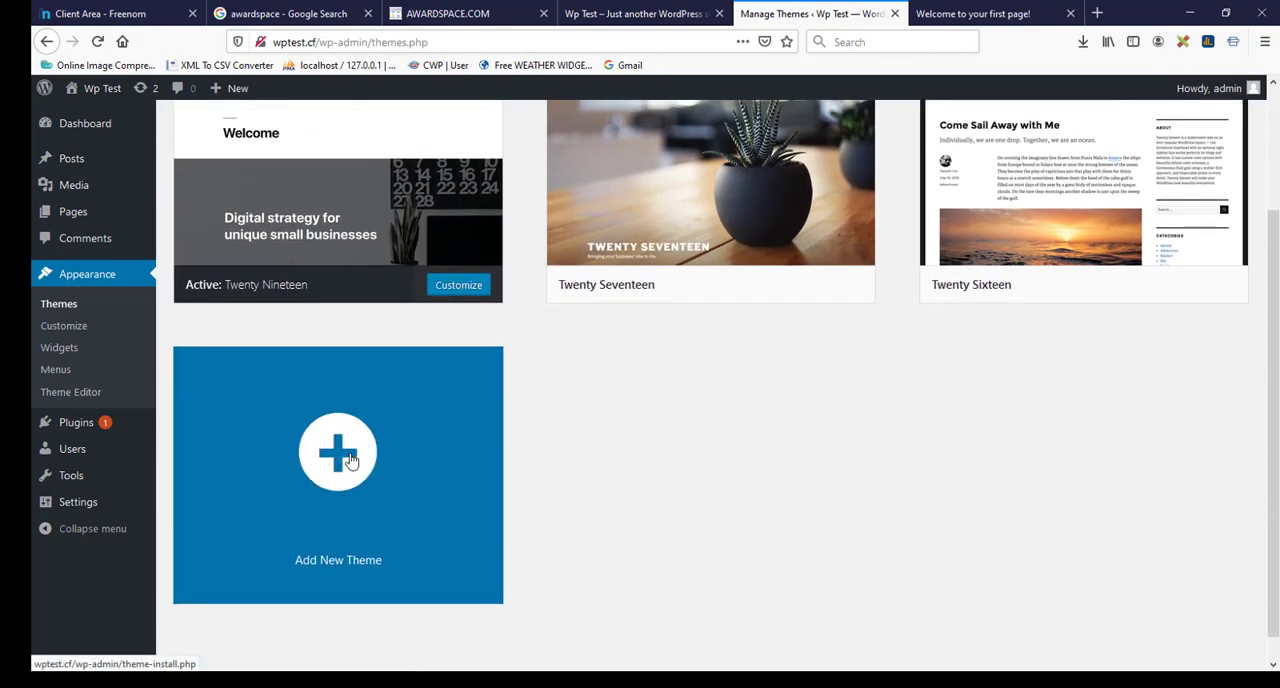
{"action": "left_click", "coordinate": [350, 460]}
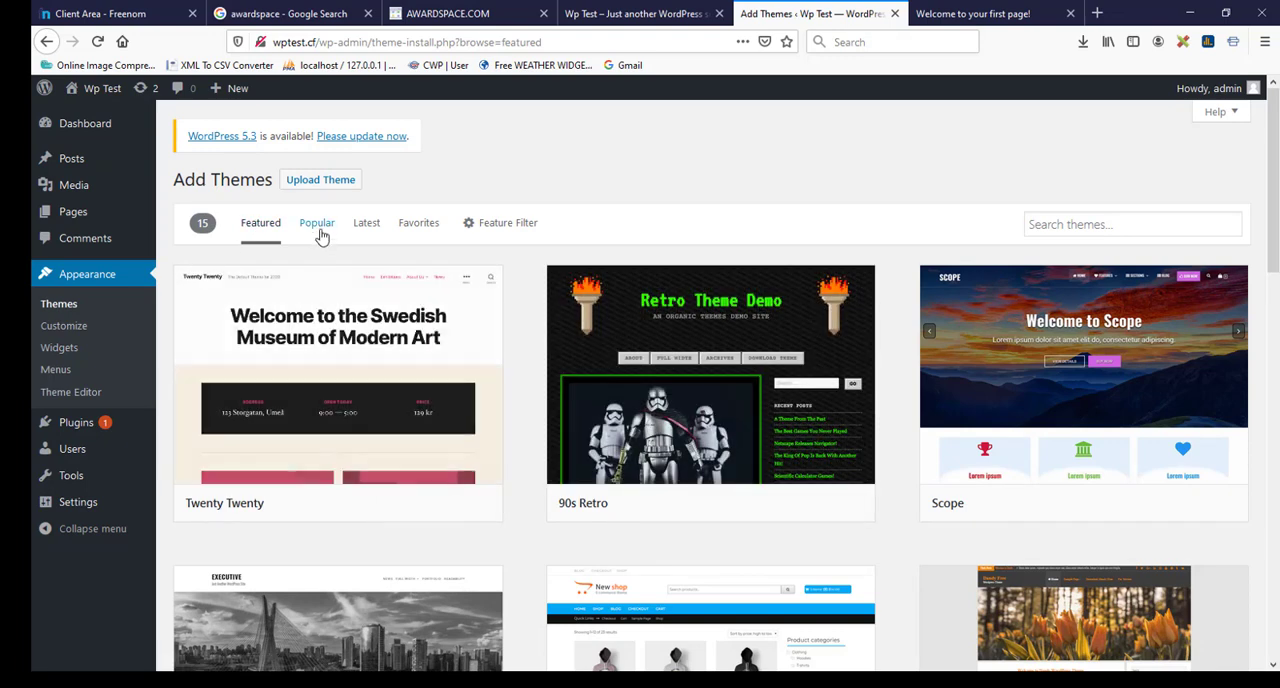
Step: Browse the Popular and Latest theme listings and return to the Featured themes
{"action": "left_click", "coordinate": [318, 226]}
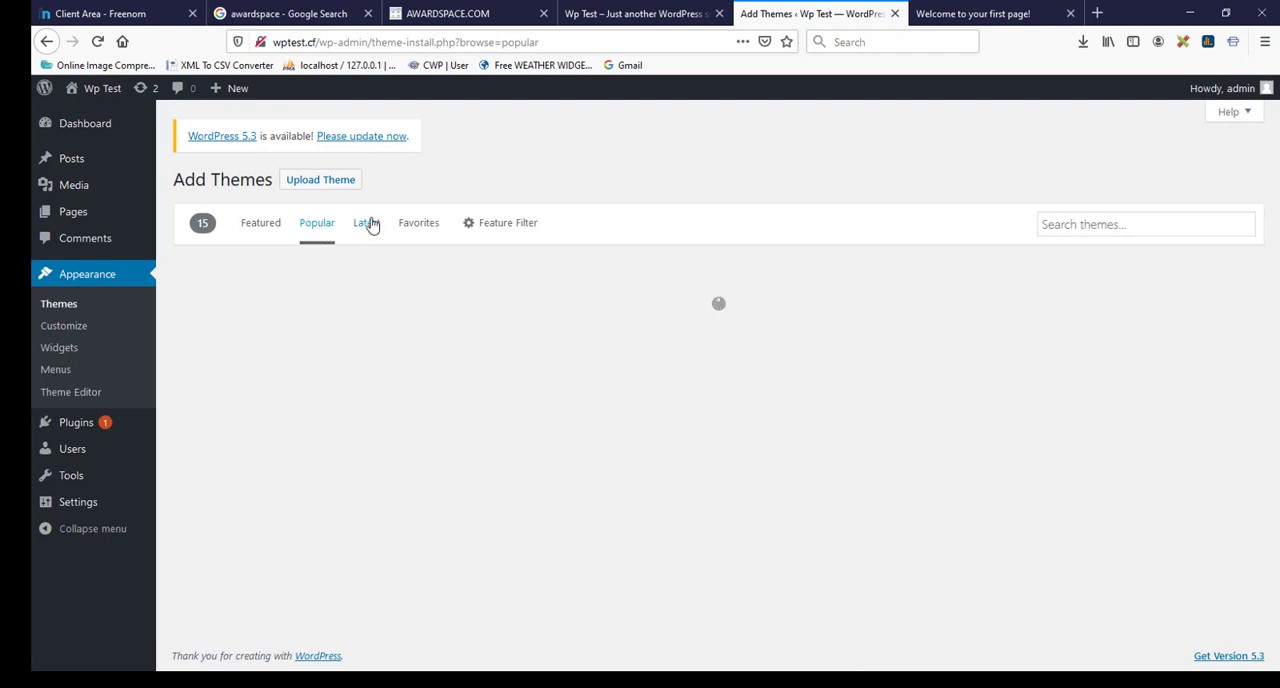
{"action": "left_click", "coordinate": [368, 224]}
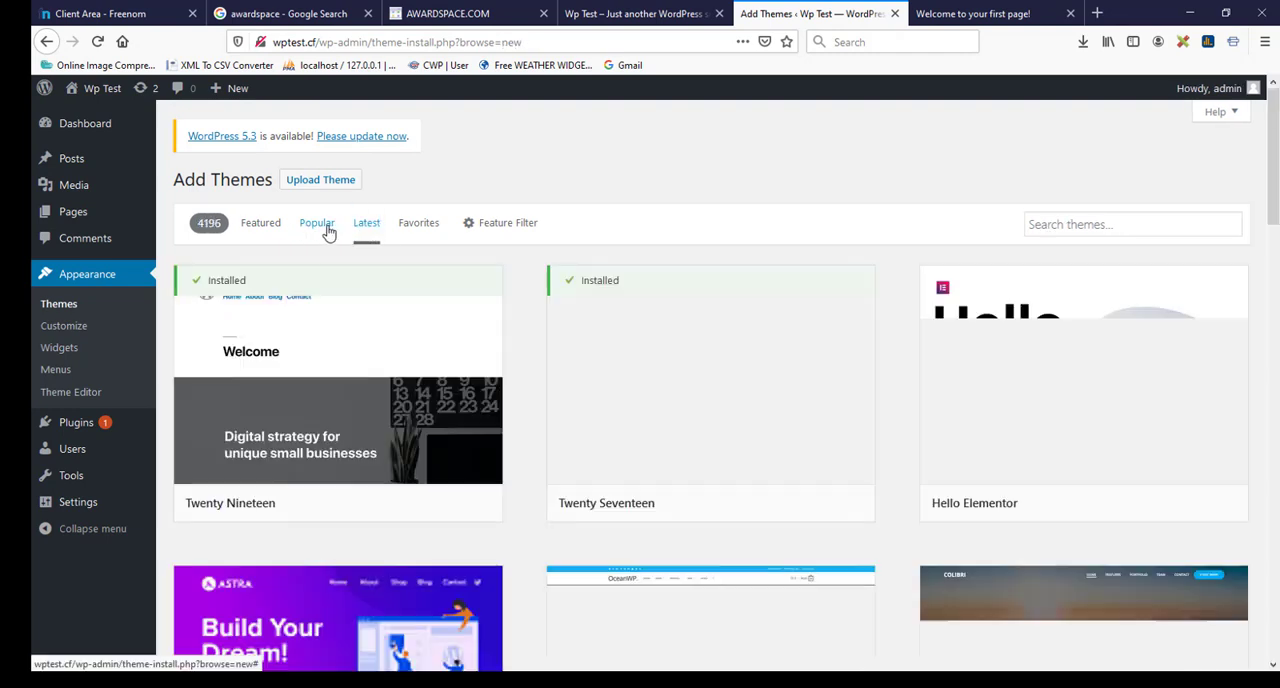
{"action": "left_click", "coordinate": [320, 228]}
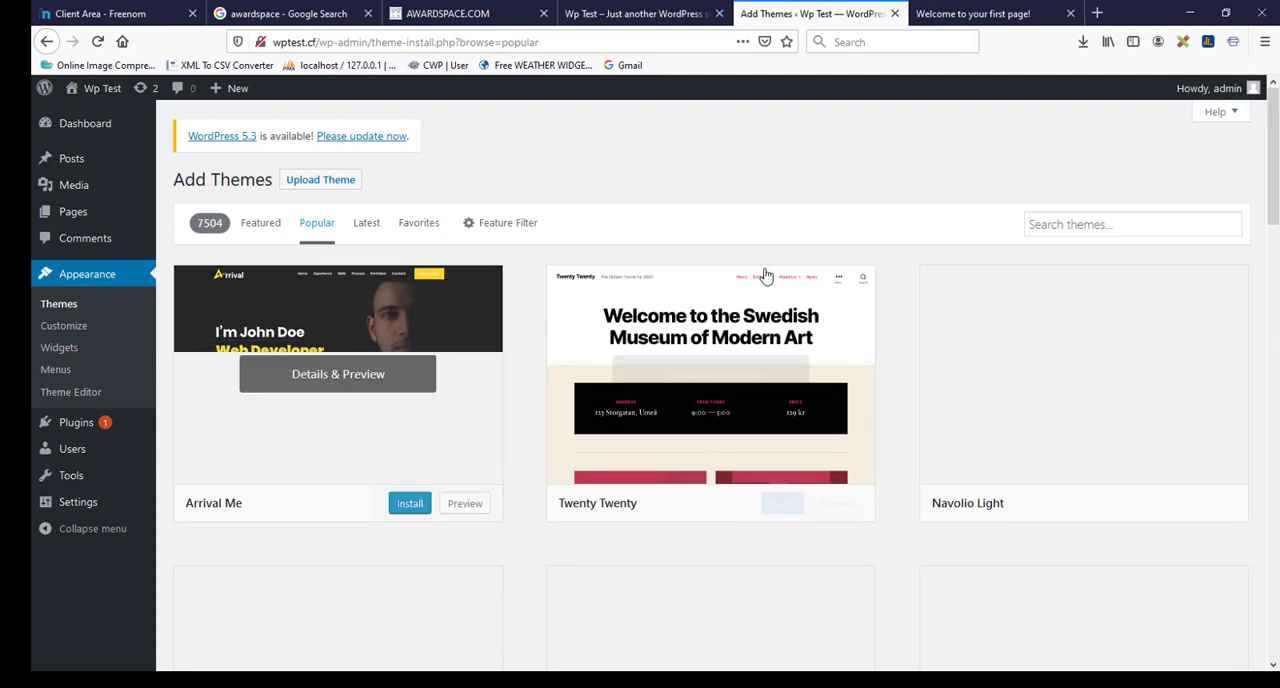
{"action": "left_click", "coordinate": [260, 228]}
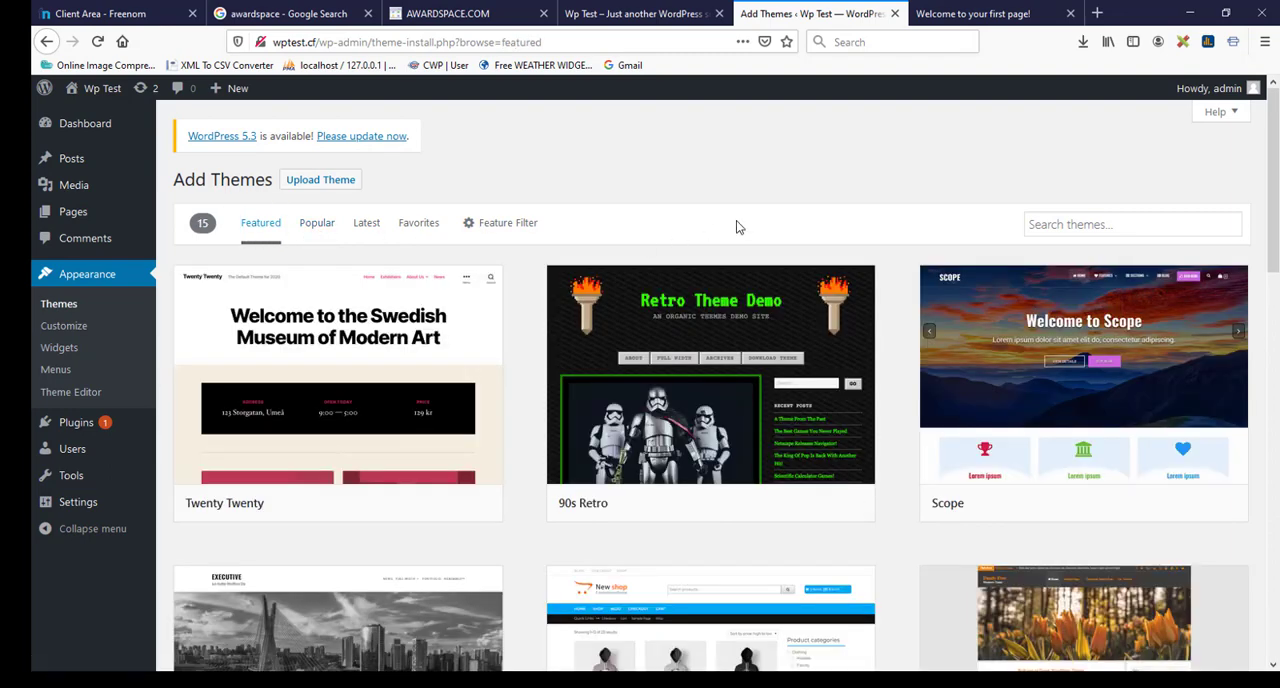
Step: Install the Quail theme from the featured themes and activate it on the site
{"action": "scroll", "coordinate": [736, 227], "scroll_direction": "down", "scroll_amount": 6}
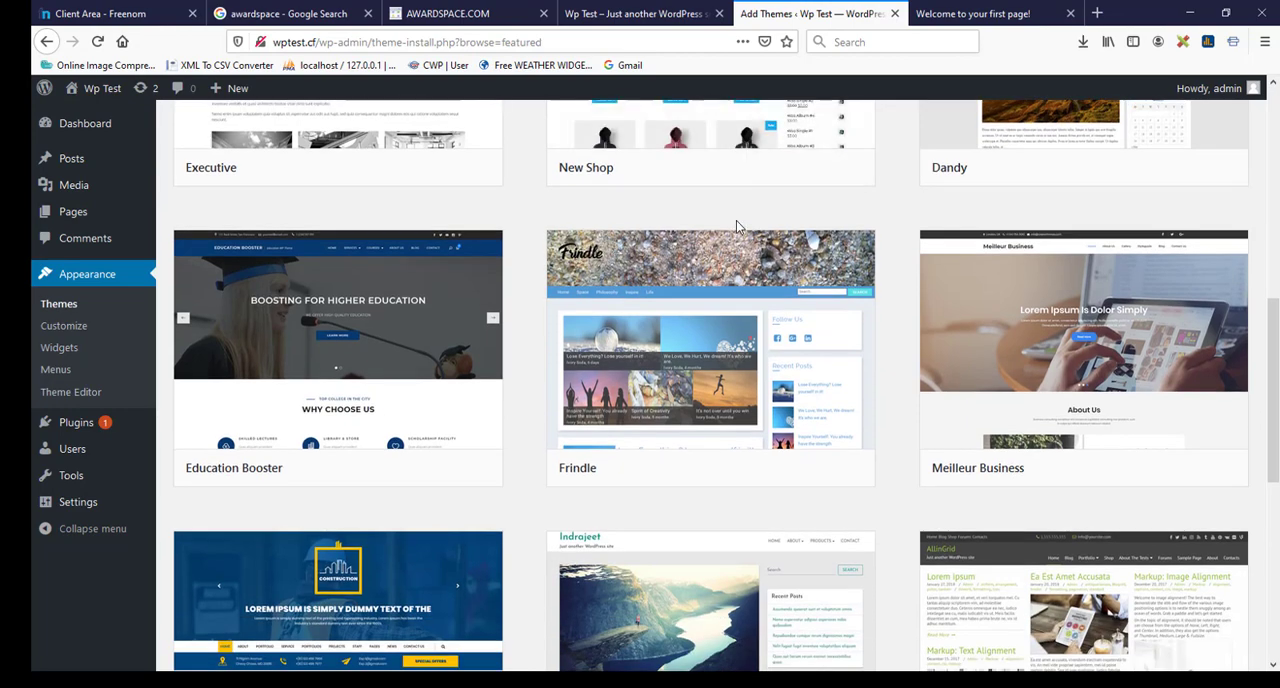
{"action": "scroll", "coordinate": [736, 227], "scroll_direction": "down", "scroll_amount": 5}
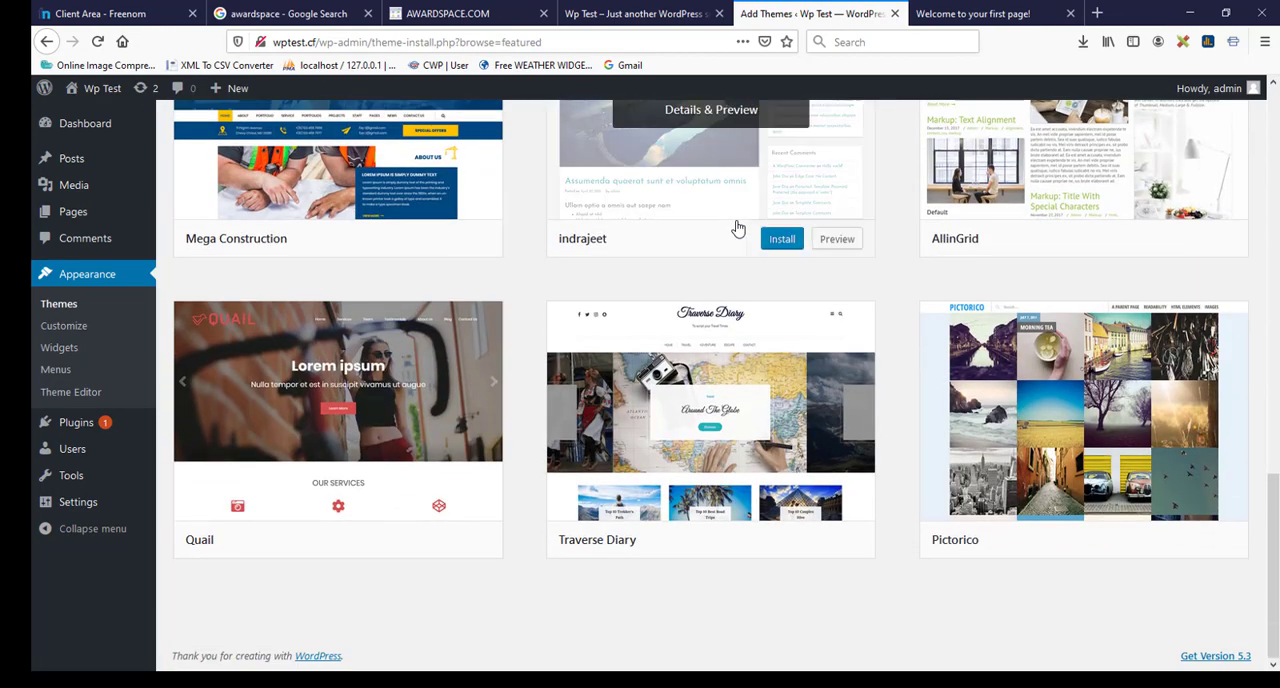
{"action": "mouse_move", "coordinate": [310, 418]}
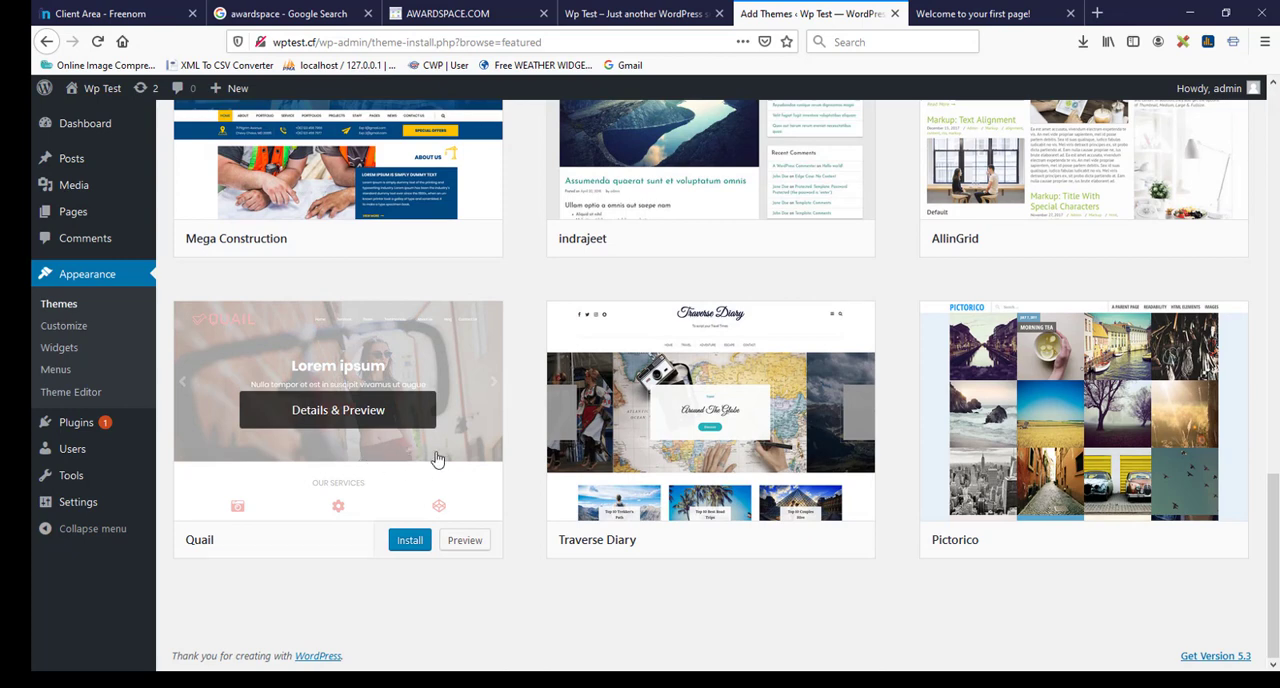
{"action": "left_click", "coordinate": [409, 541]}
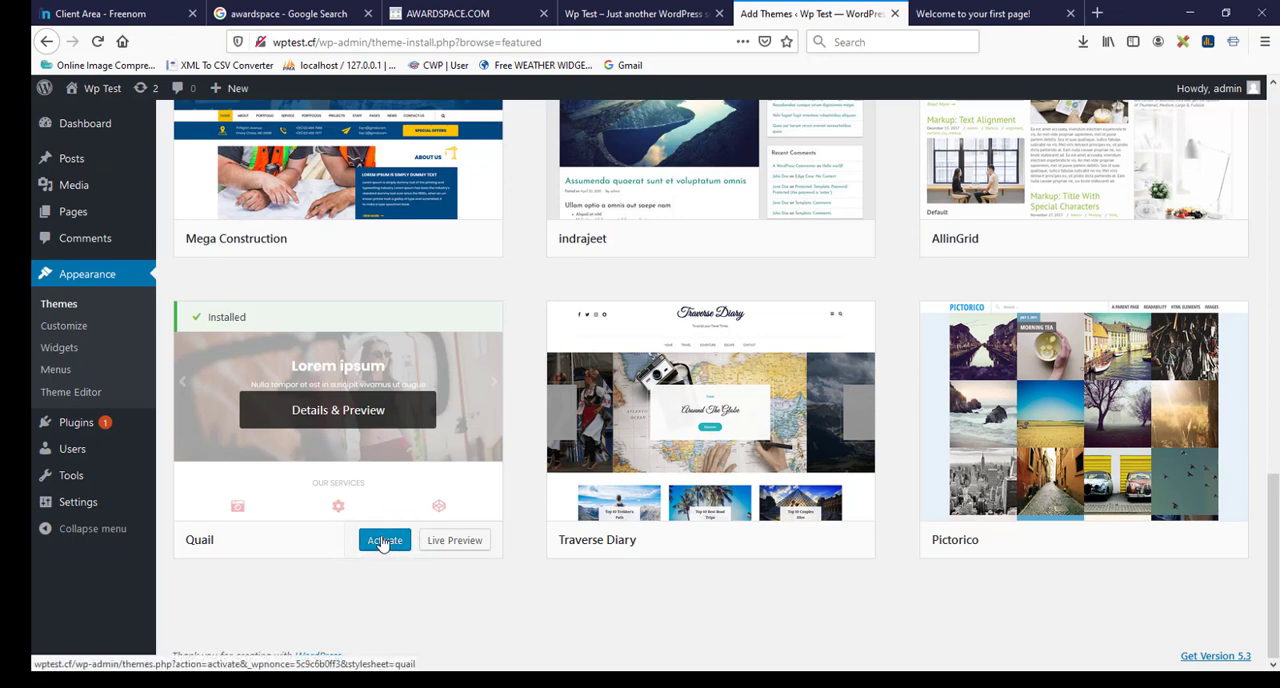
{"action": "left_click", "coordinate": [384, 541]}
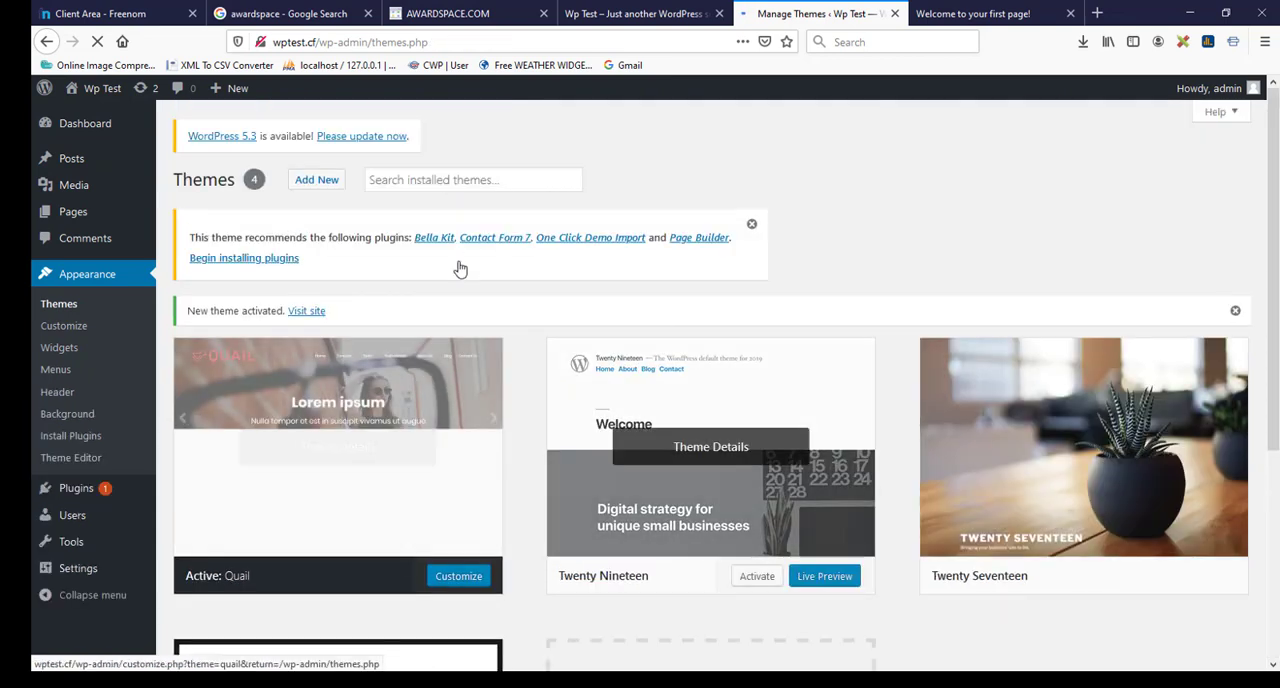
{"action": "scroll", "coordinate": [517, 260], "scroll_direction": "down", "scroll_amount": 1}
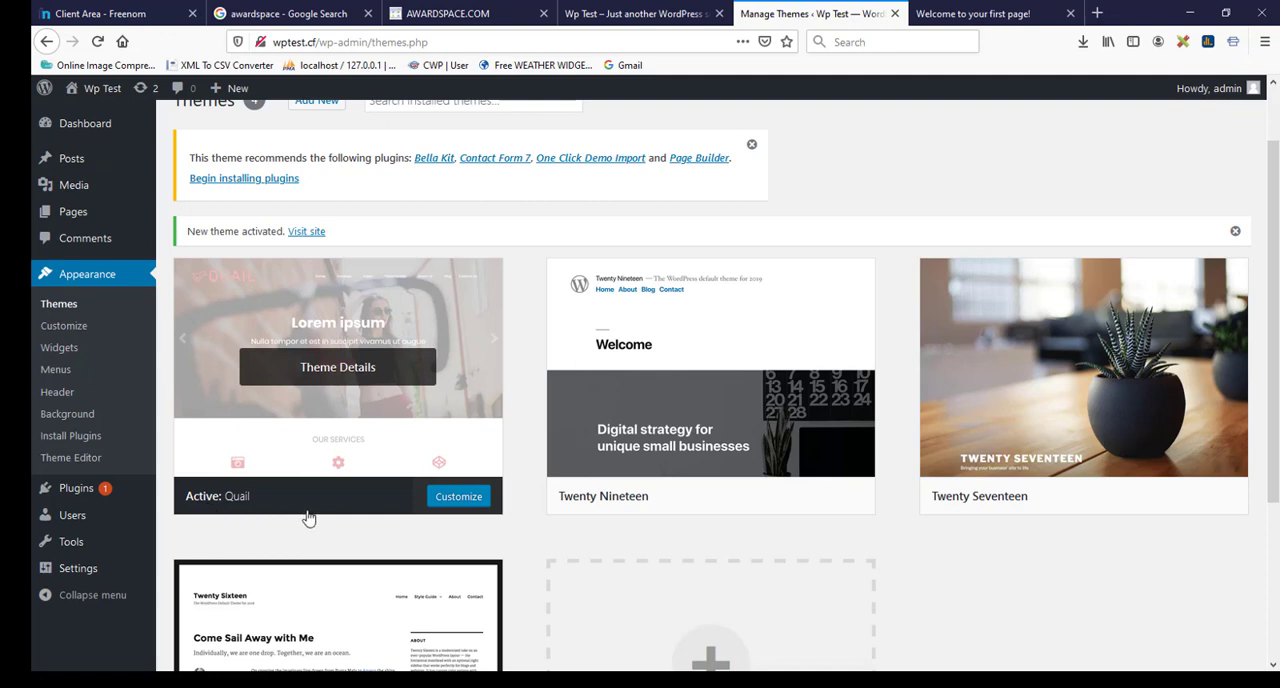
Step: Reload the wptest.cf homepage, look over it with the Quail theme, and return to the theme management page
{"action": "left_click", "coordinate": [638, 13]}
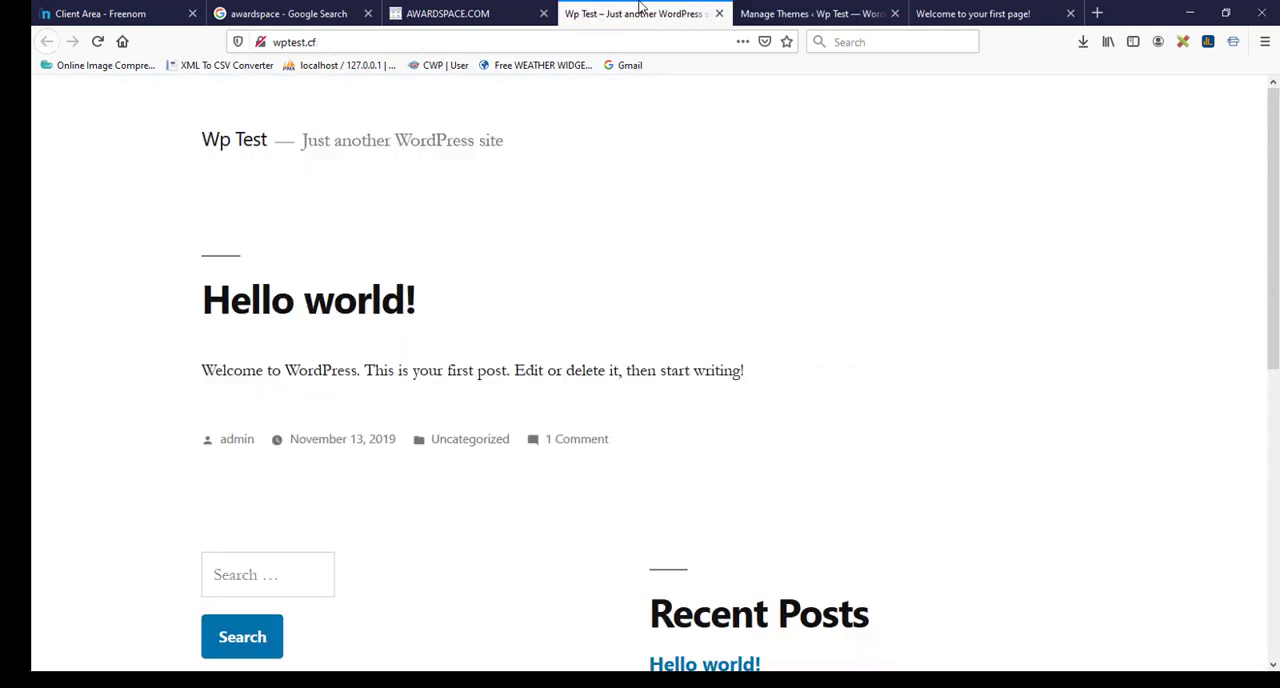
{"action": "left_click", "coordinate": [97, 42]}
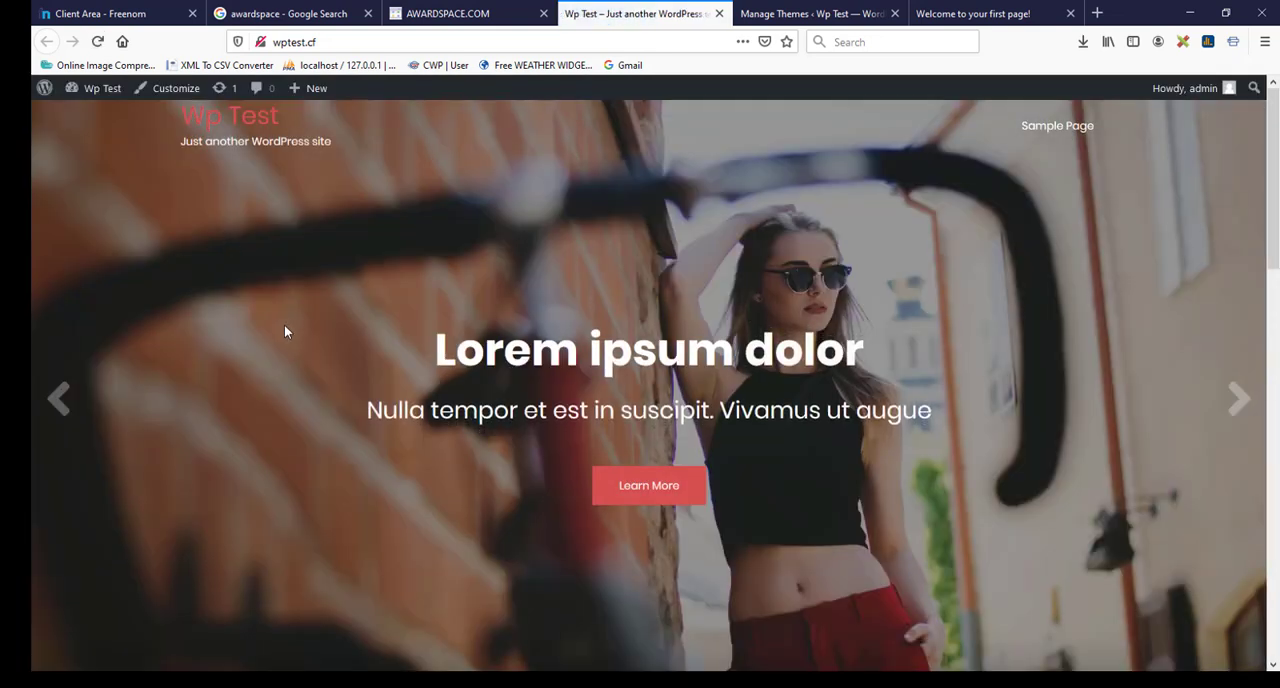
{"action": "scroll", "coordinate": [284, 331], "scroll_direction": "down", "scroll_amount": 5}
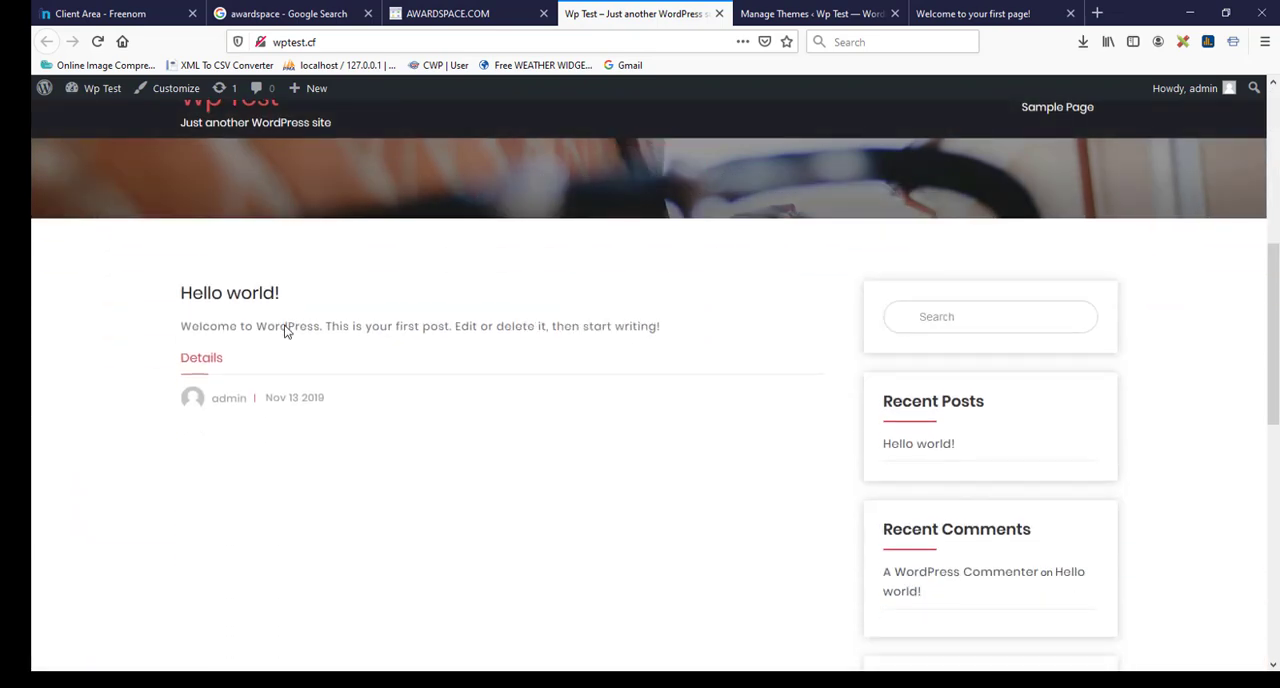
{"action": "scroll", "coordinate": [284, 331], "scroll_direction": "down", "scroll_amount": 6}
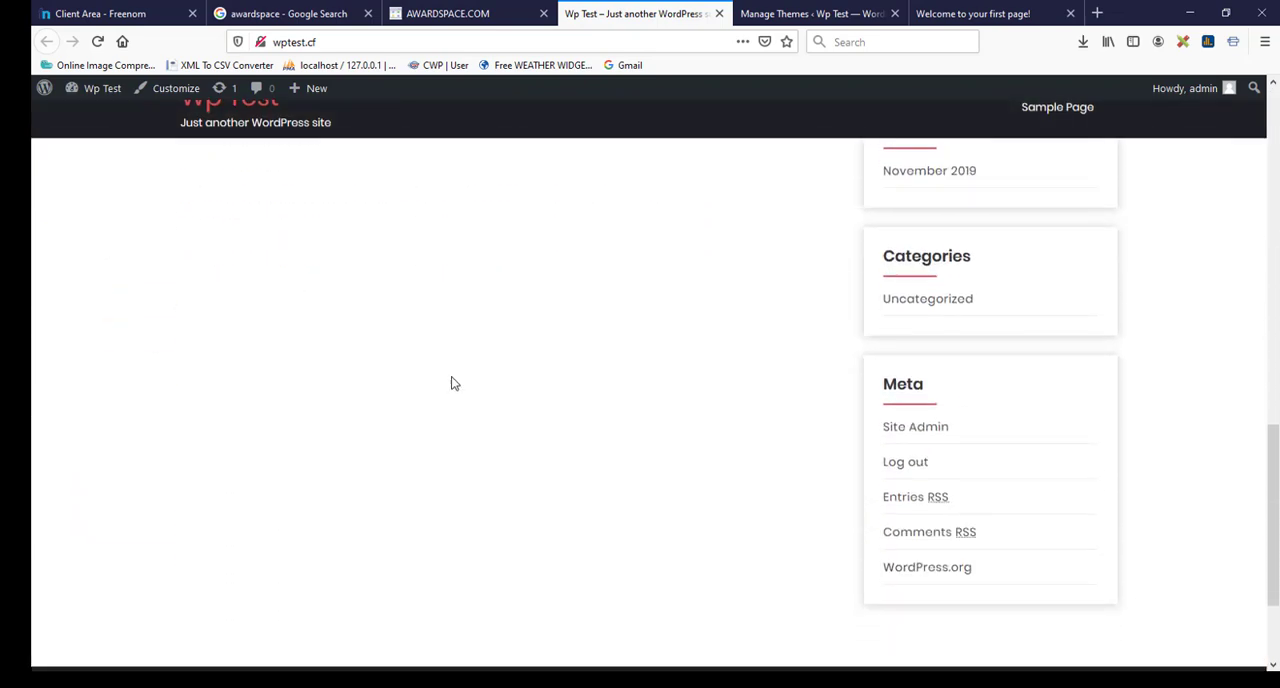
{"action": "left_click", "coordinate": [803, 16]}
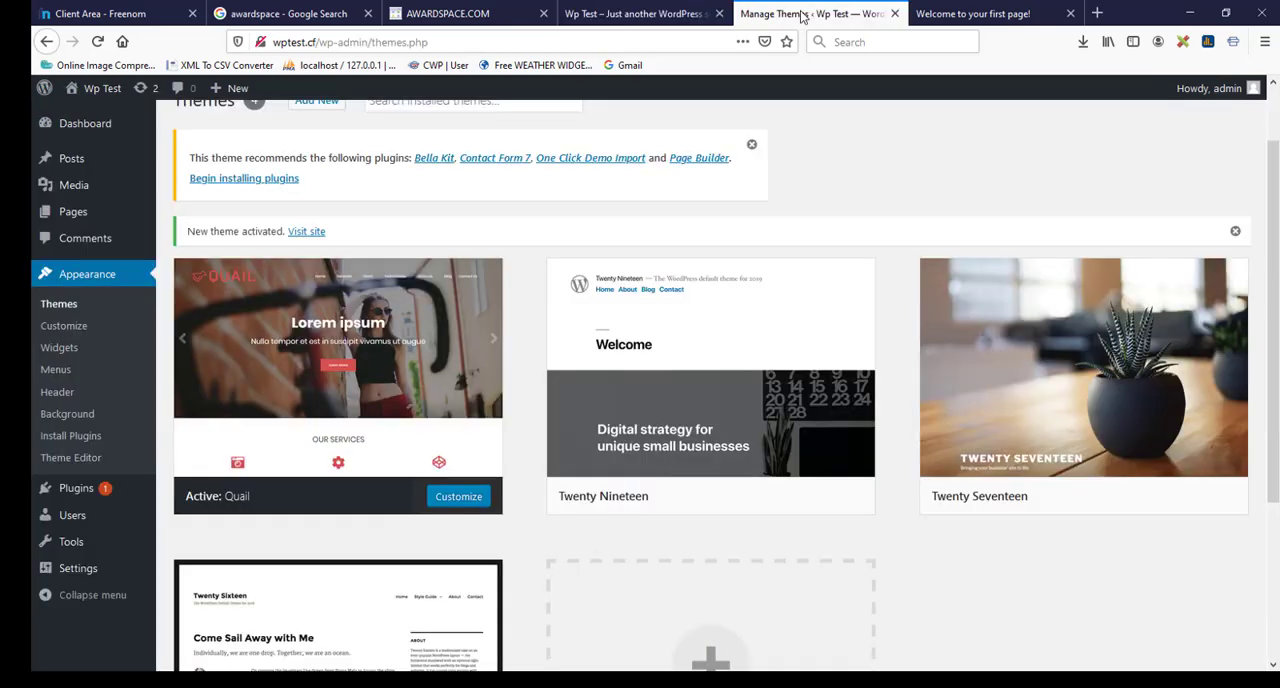